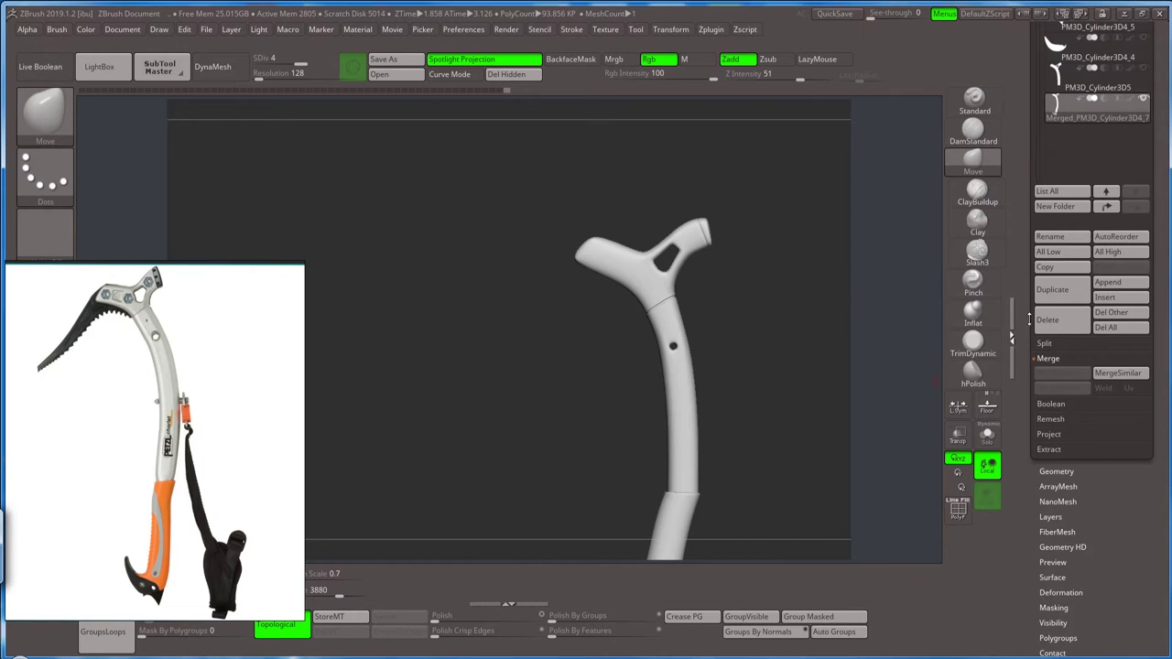
- Append a Plane3D subtool (PM3D_Plane3D1_1), make it active, and view it edge-on from the side
click(1112, 284)
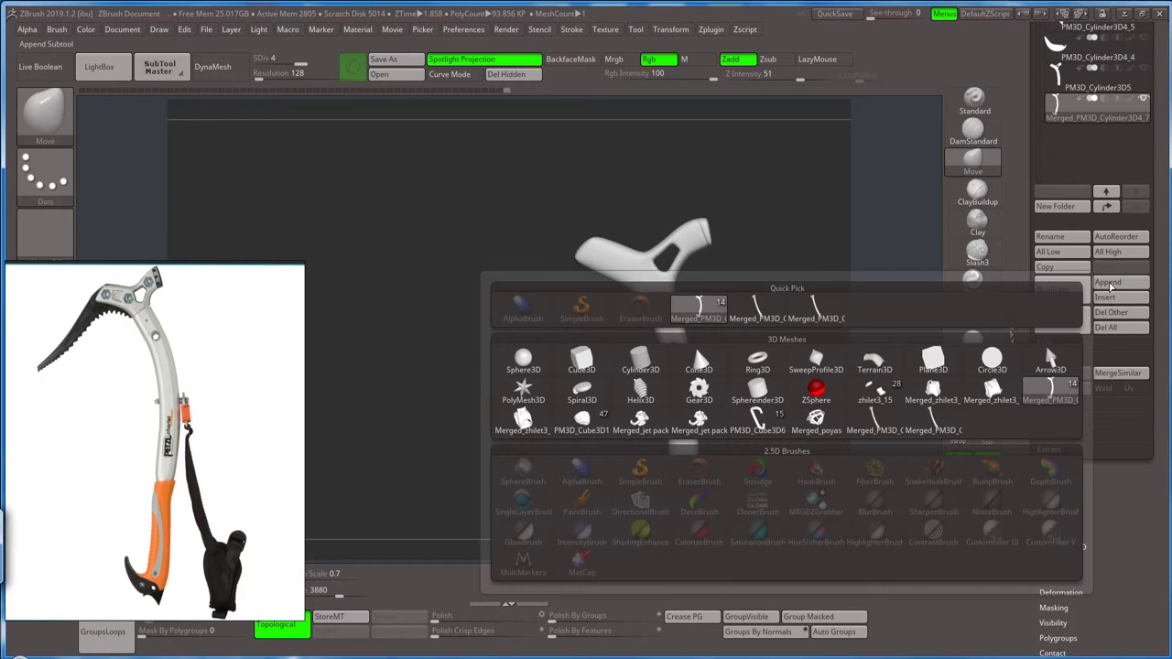
click(936, 357)
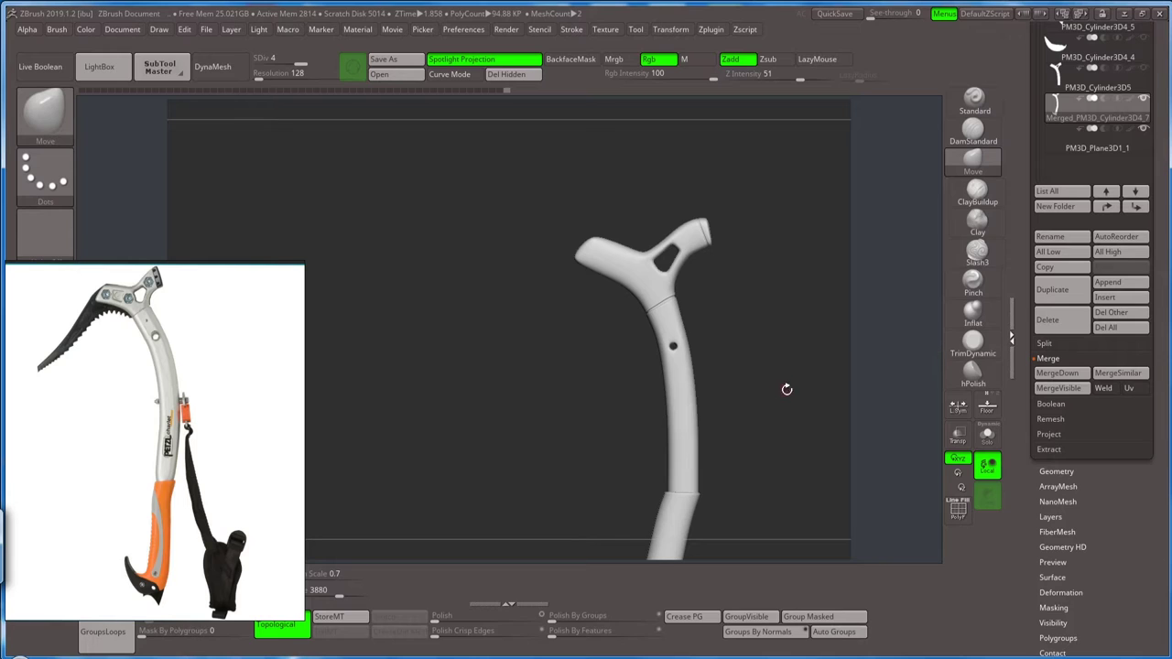
drag(786, 389, 729, 228)
key(f)
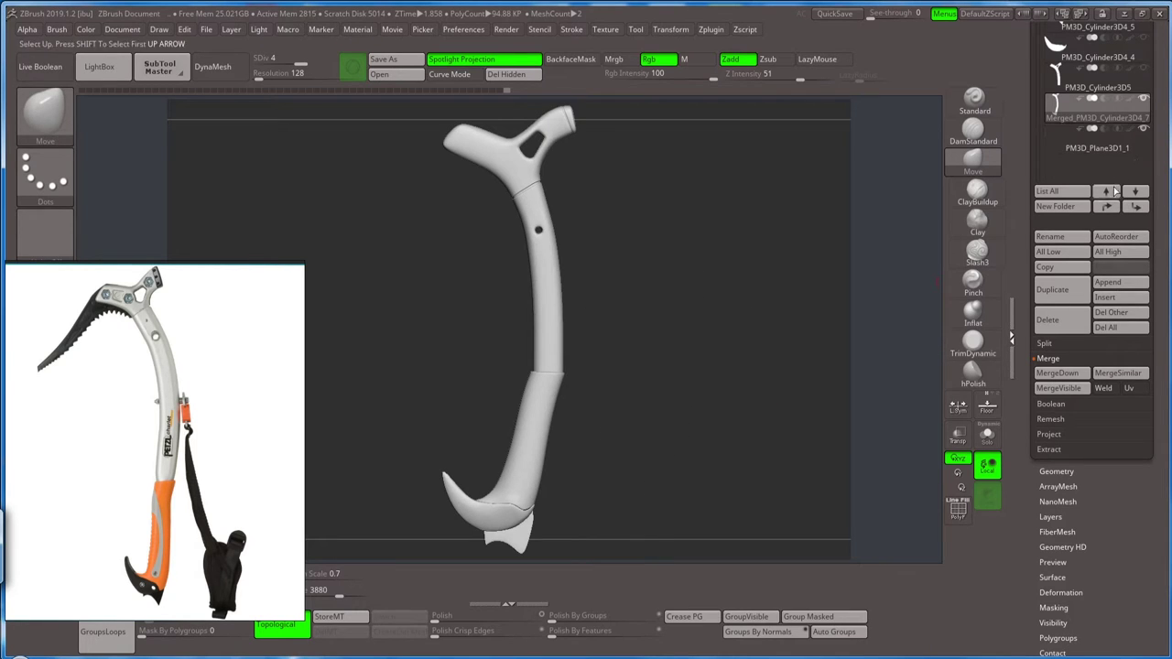
click(1097, 147)
drag(749, 318, 711, 347)
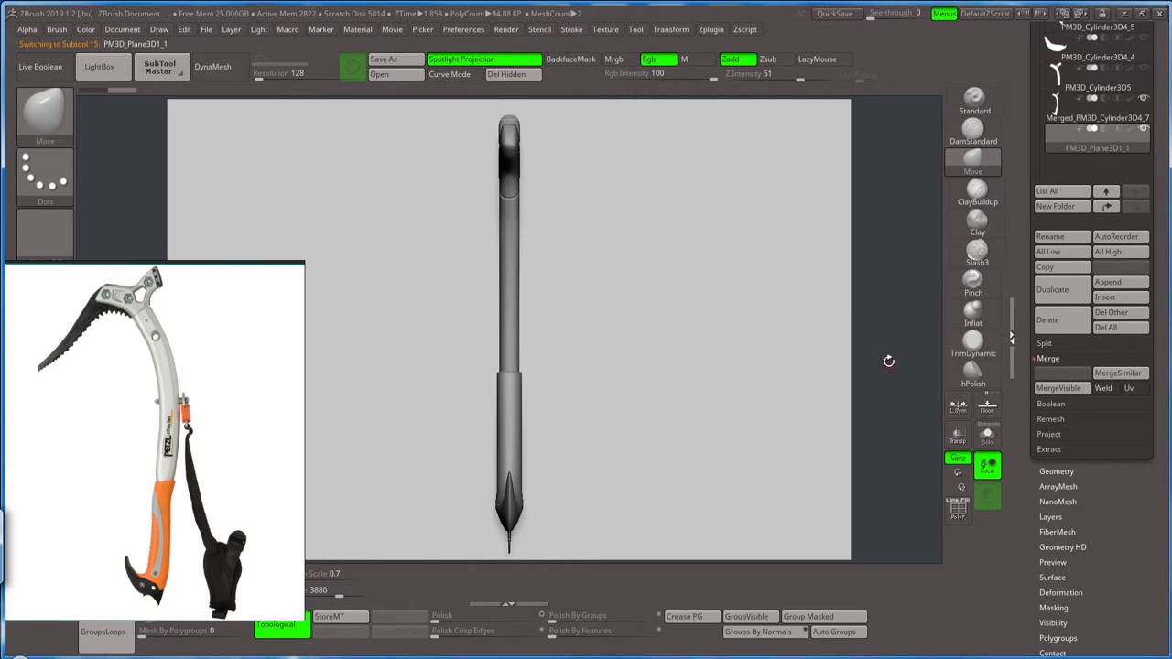
alt+drag(888, 361, 746, 269)
- Frame the new plane facing the axe with its polygon wireframe shown
key(w)
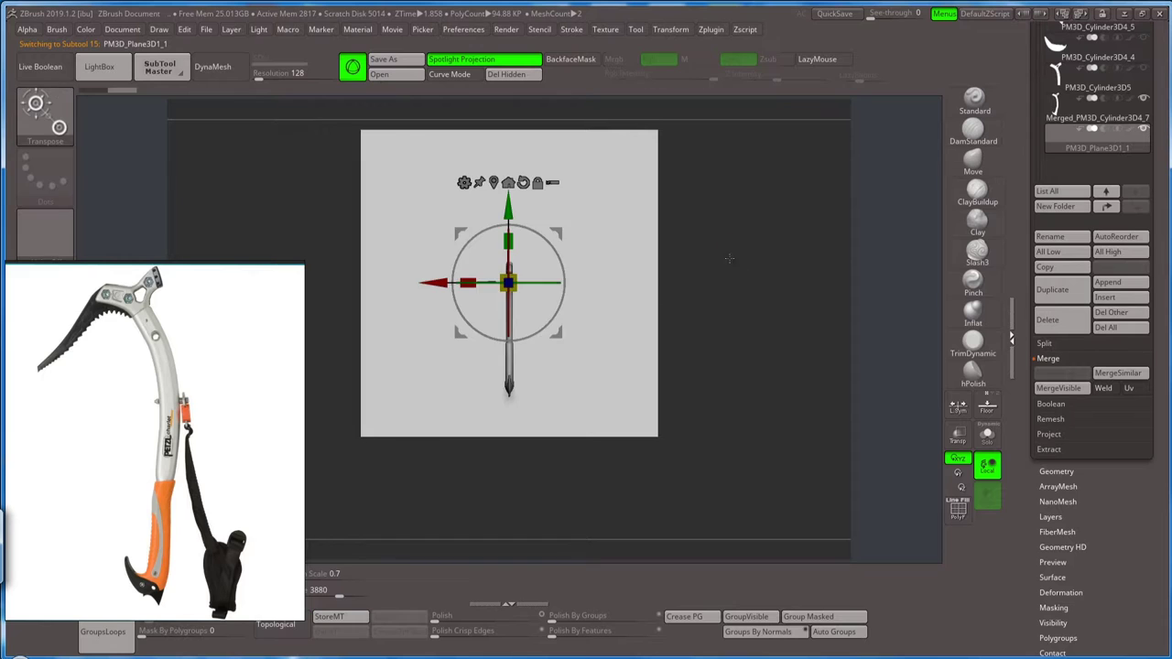
mouse_move(583, 252)
alt+mouse_down()
mouse_move(594, 310)
mouse_move(714, 319)
alt+mouse_up()
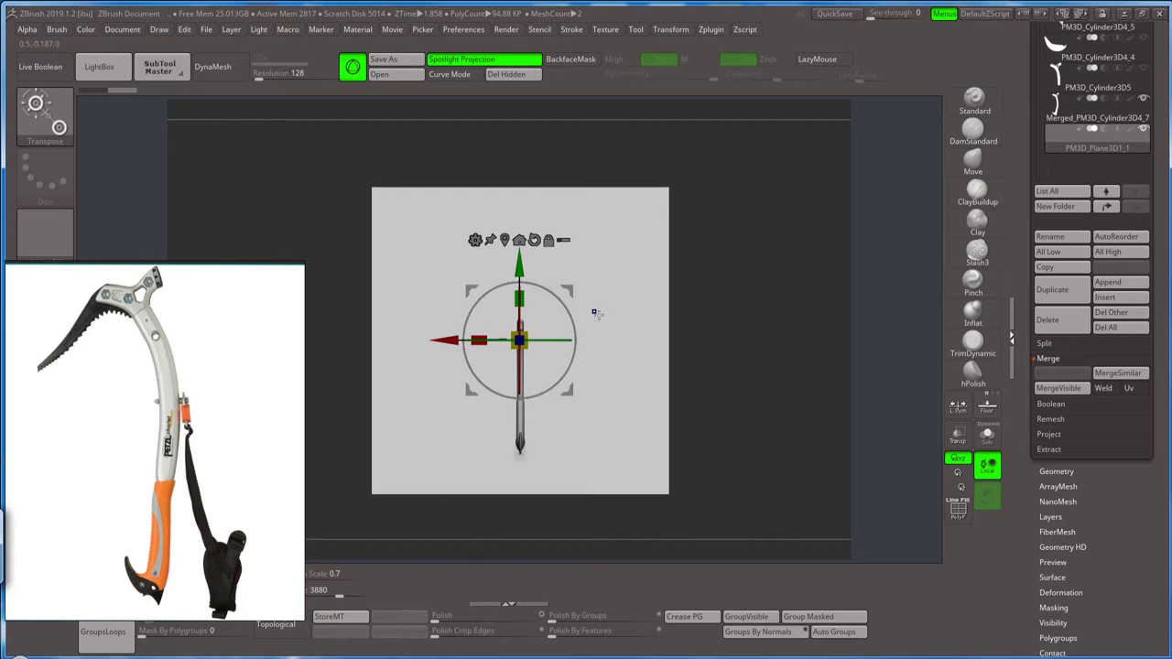
mouse_move(594, 313)
mouse_down()
mouse_move(638, 332)
mouse_move(746, 335)
mouse_up()
key(q)
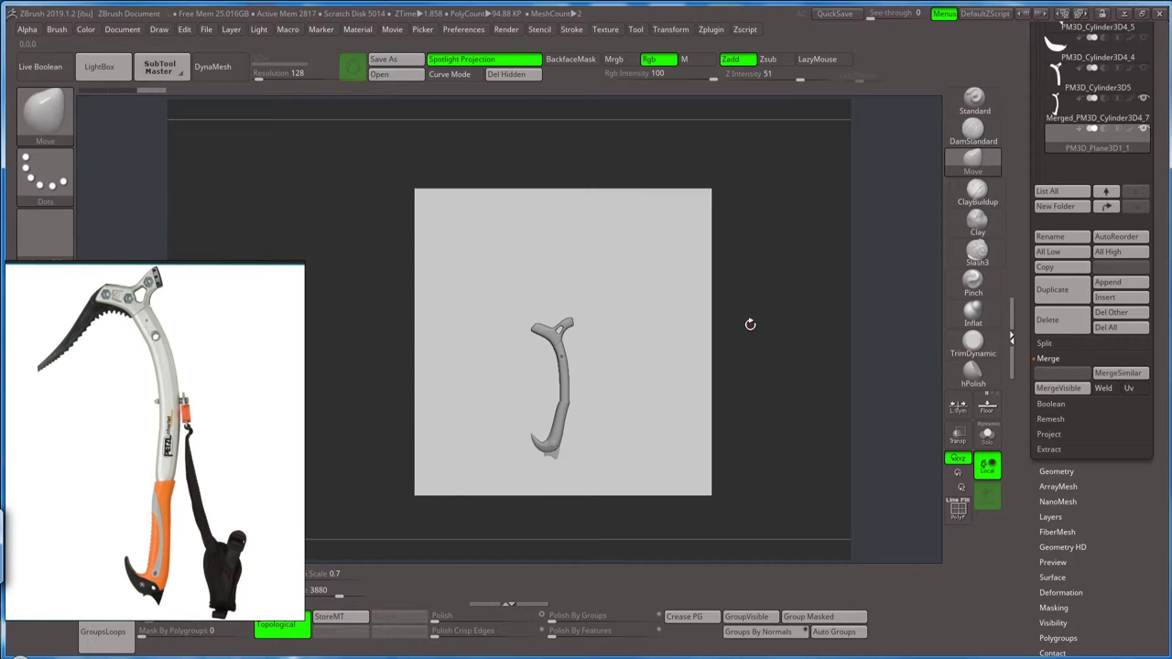
key(shift+f)
key(f)
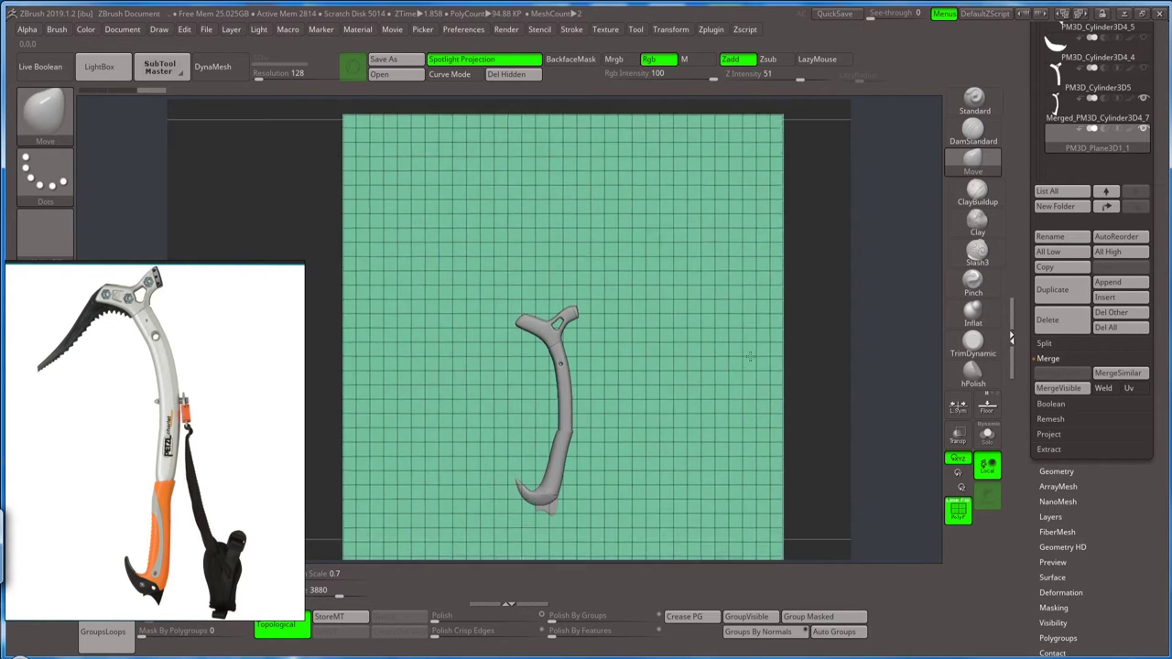
- Scale the plane down with Transpose and position it behind the axe head
key(w)
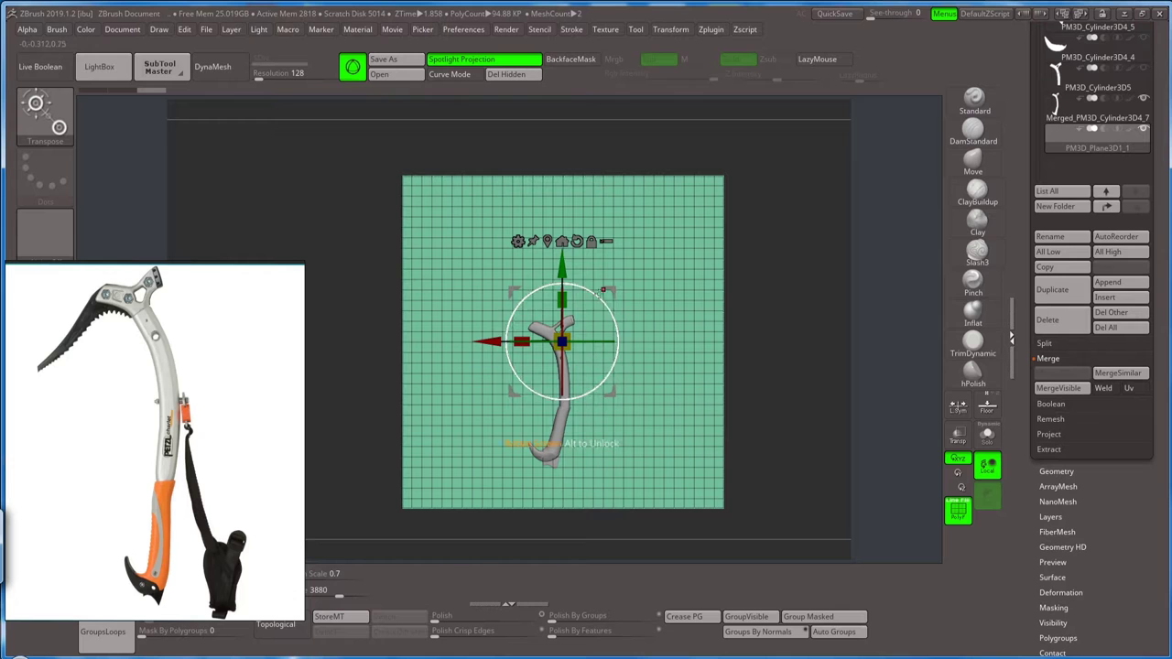
drag(600, 291, 530, 414)
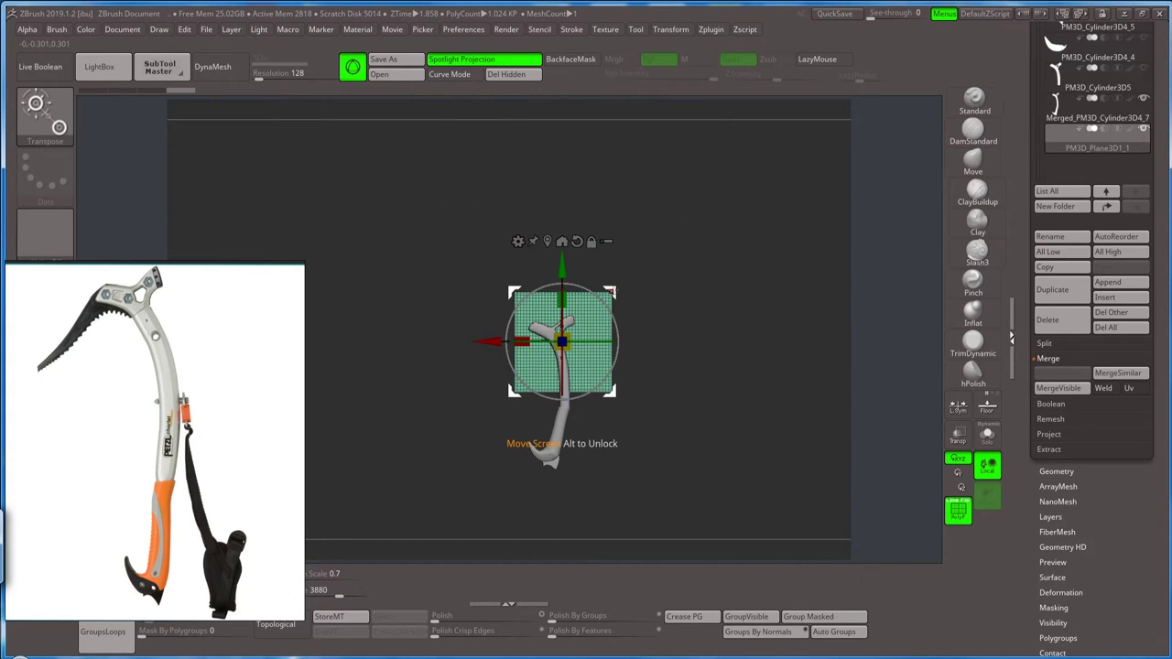
drag(611, 291, 578, 276)
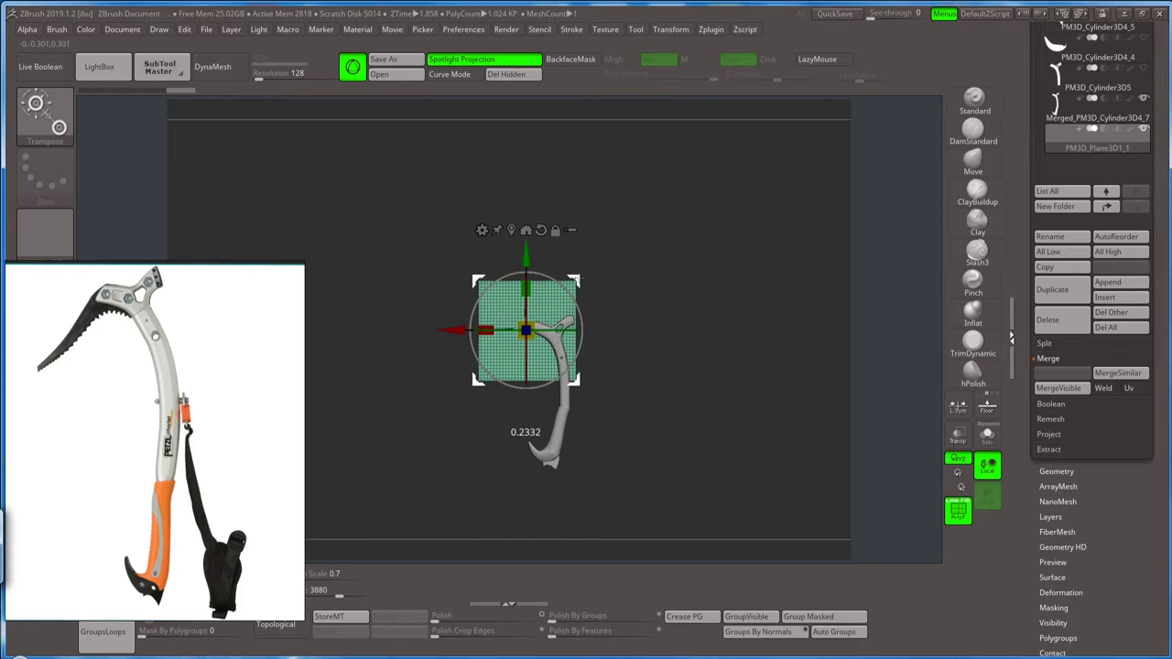
mouse_move(639, 311)
ctrl+right_down()
mouse_move(678, 474)
mouse_move(752, 487)
mouse_move(750, 329)
ctrl+right_up()
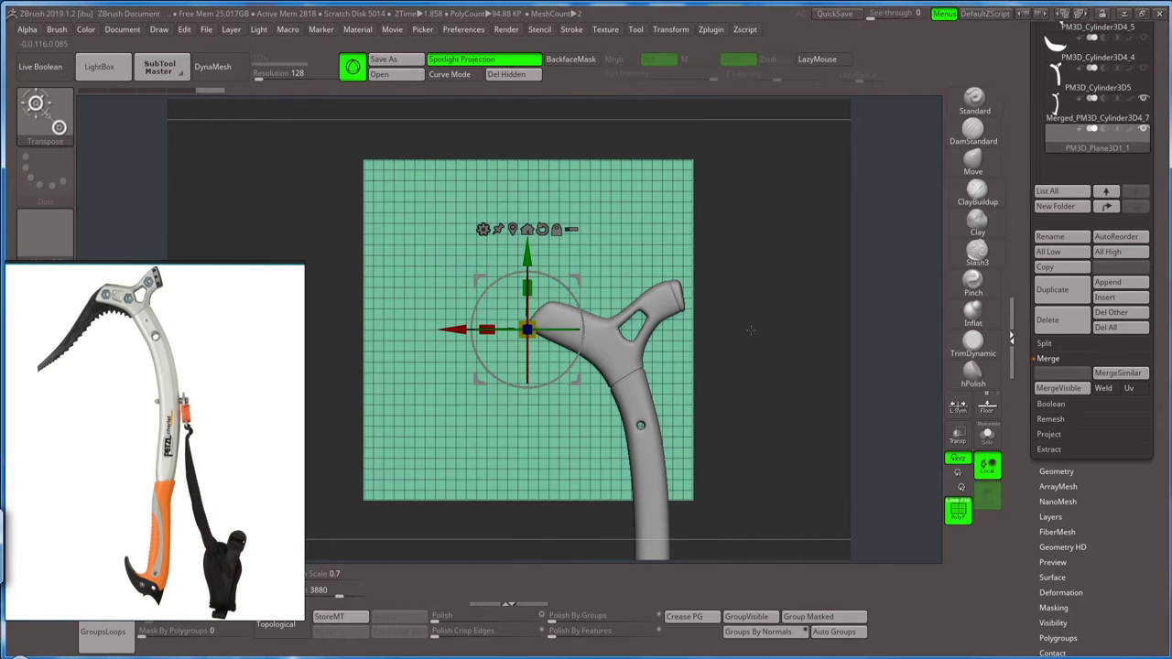
key(shift+f)
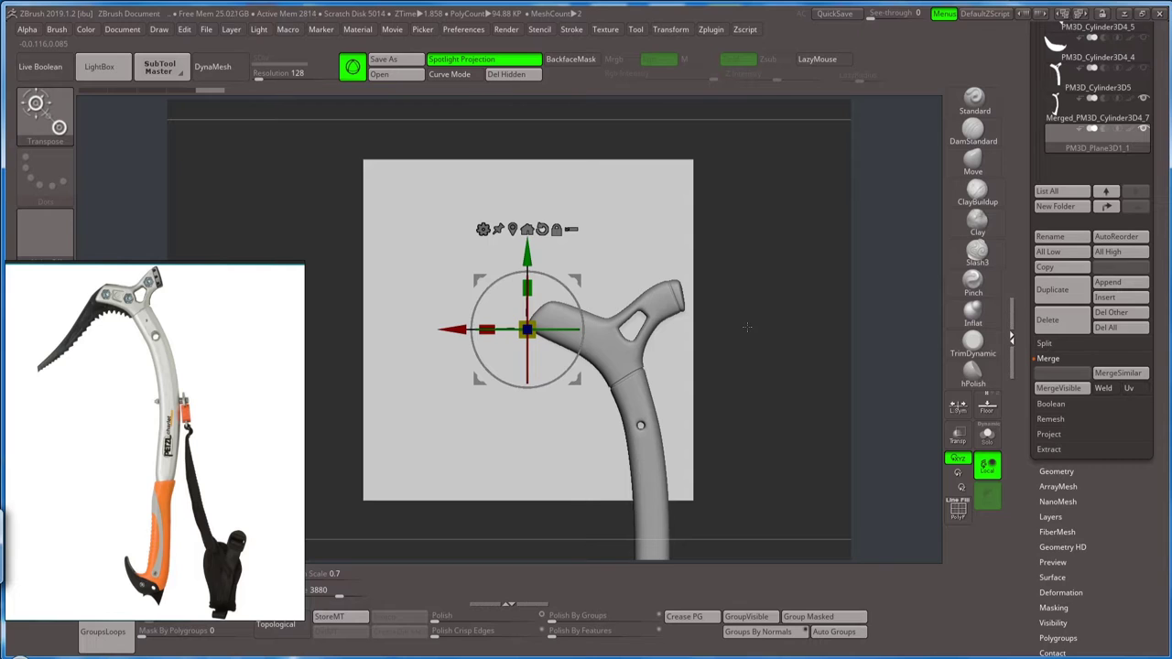
key(q)
key(ctrl)
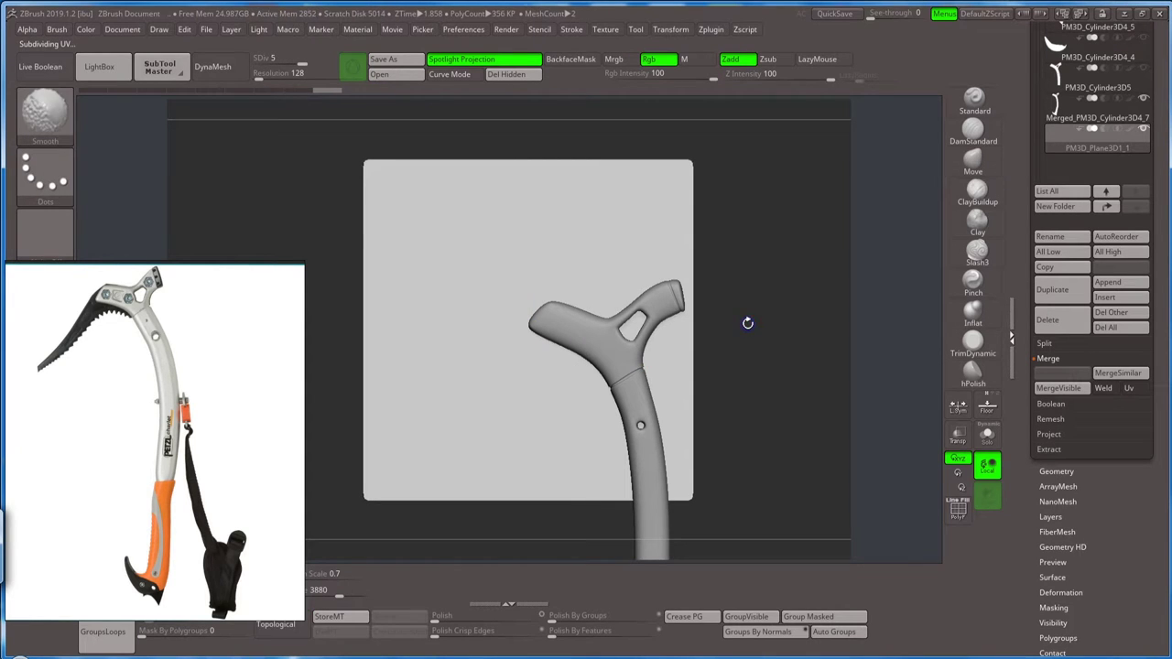
- Clear the plane's mask and set up freehand masking with back-face masking on
key(shift+f)
key(shift+f)
key(shift+f)
key(shift+f)
alt+drag(738, 335, 762, 351)
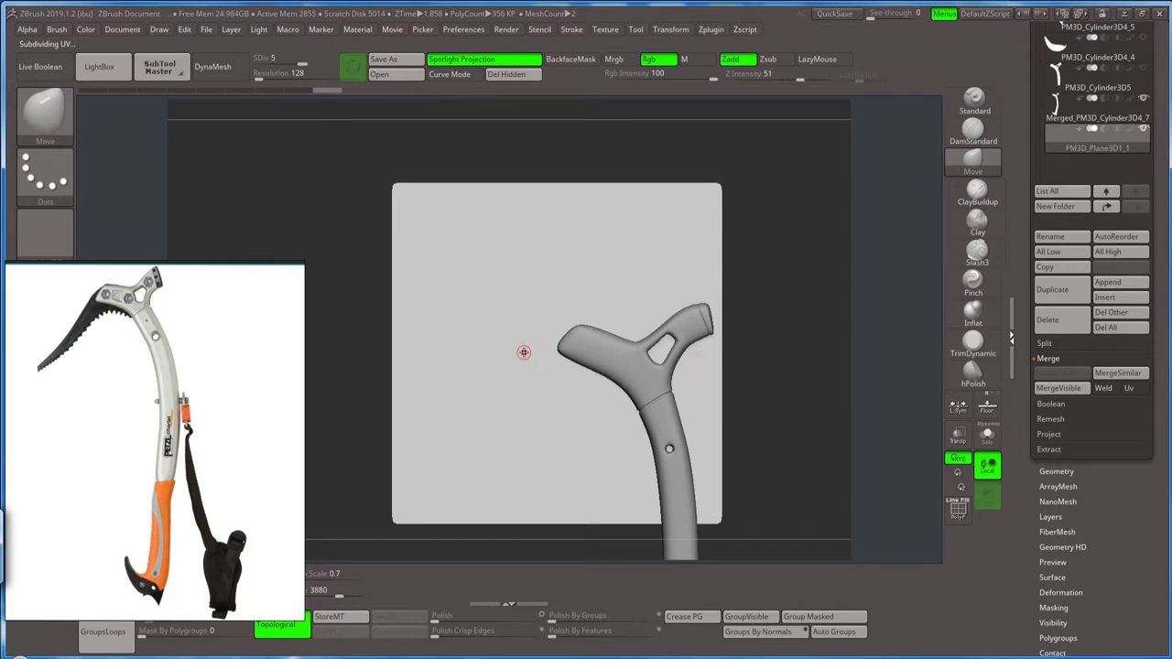
key(ctrl)
ctrl+drag(509, 369, 493, 417)
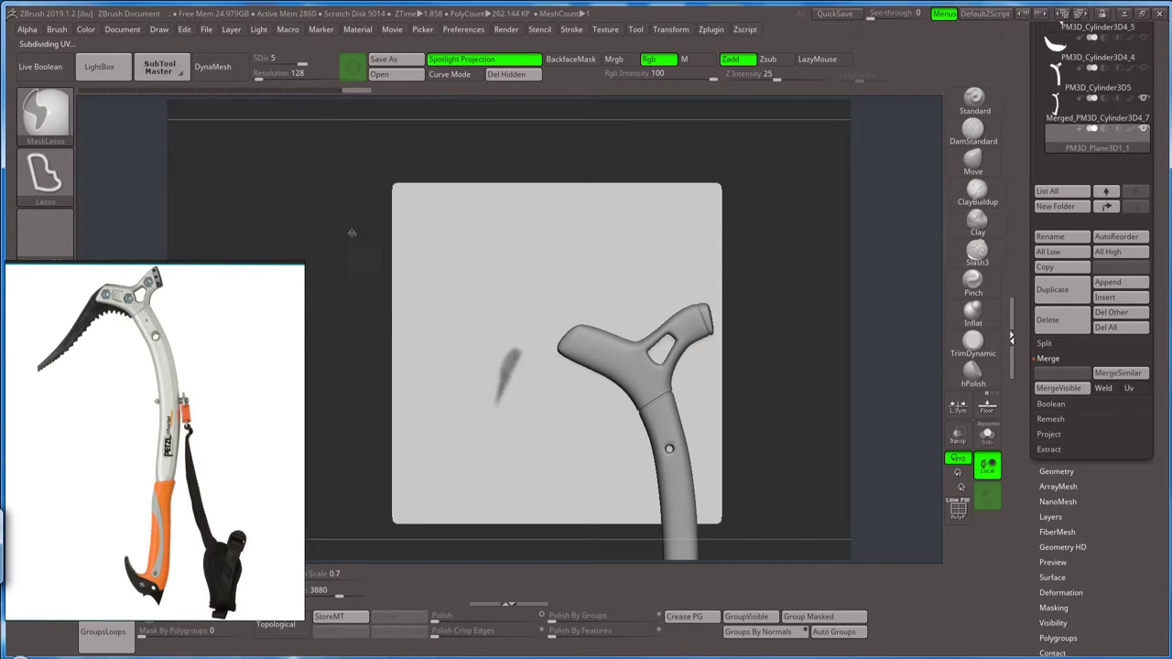
ctrl+click(69, 105)
click(179, 137)
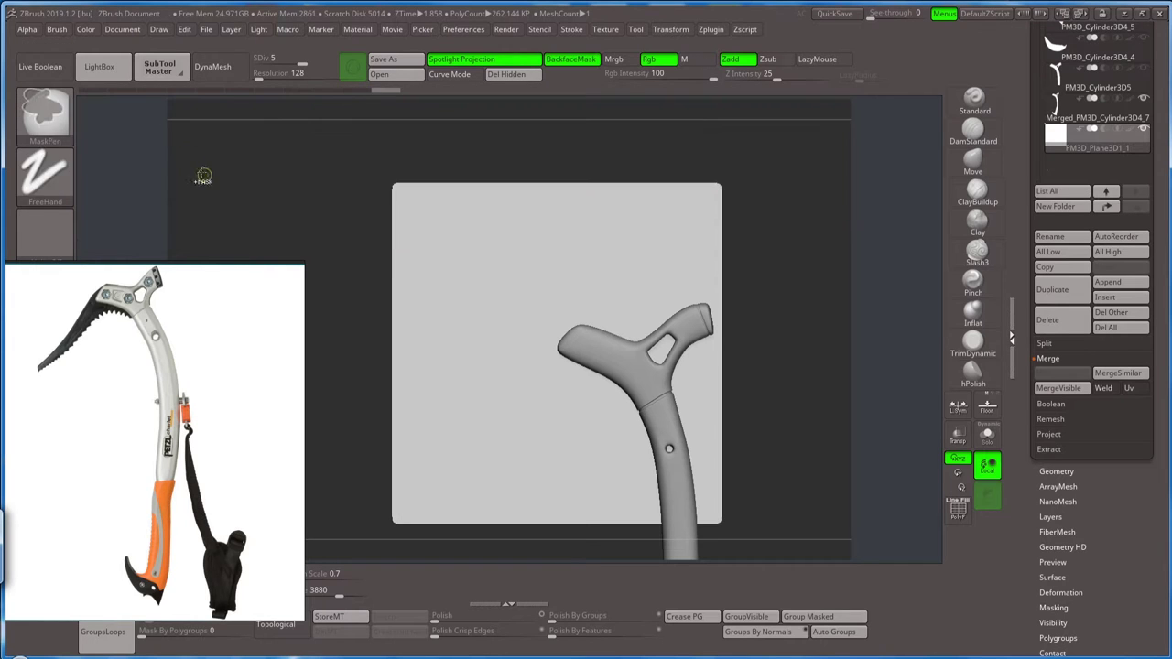
ctrl+drag(490, 374, 515, 378)
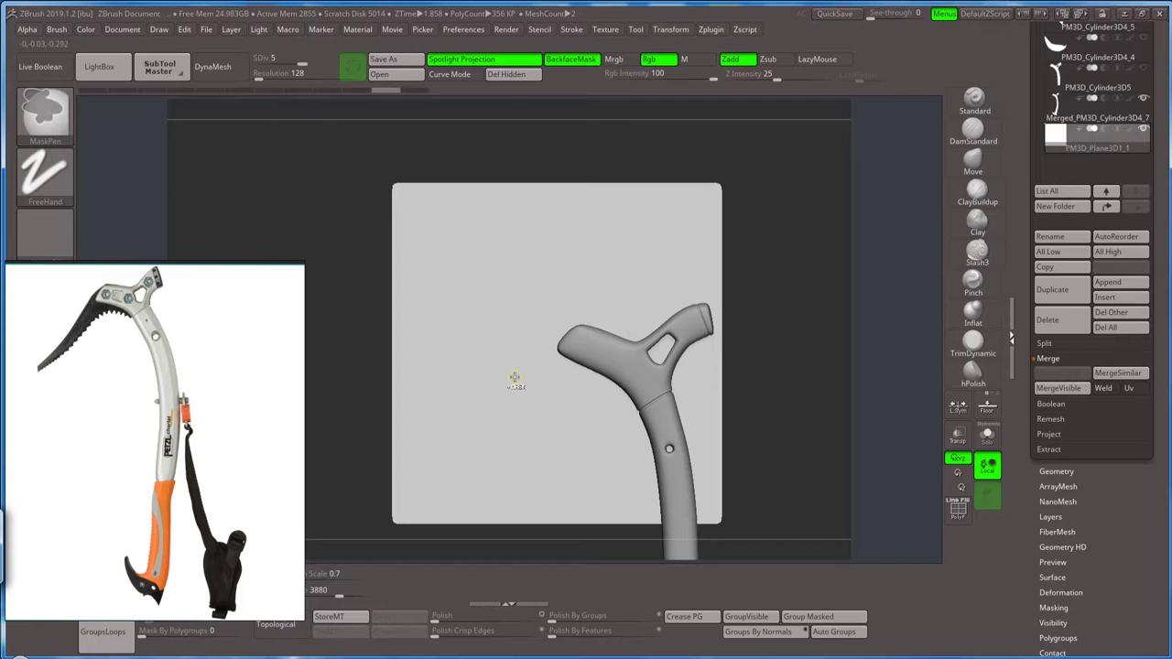
- Subdivide the plane to level 6 (about 1.05 million polygons), shrink Draw Size, and pick MaskCurve
key(ctrl+d)
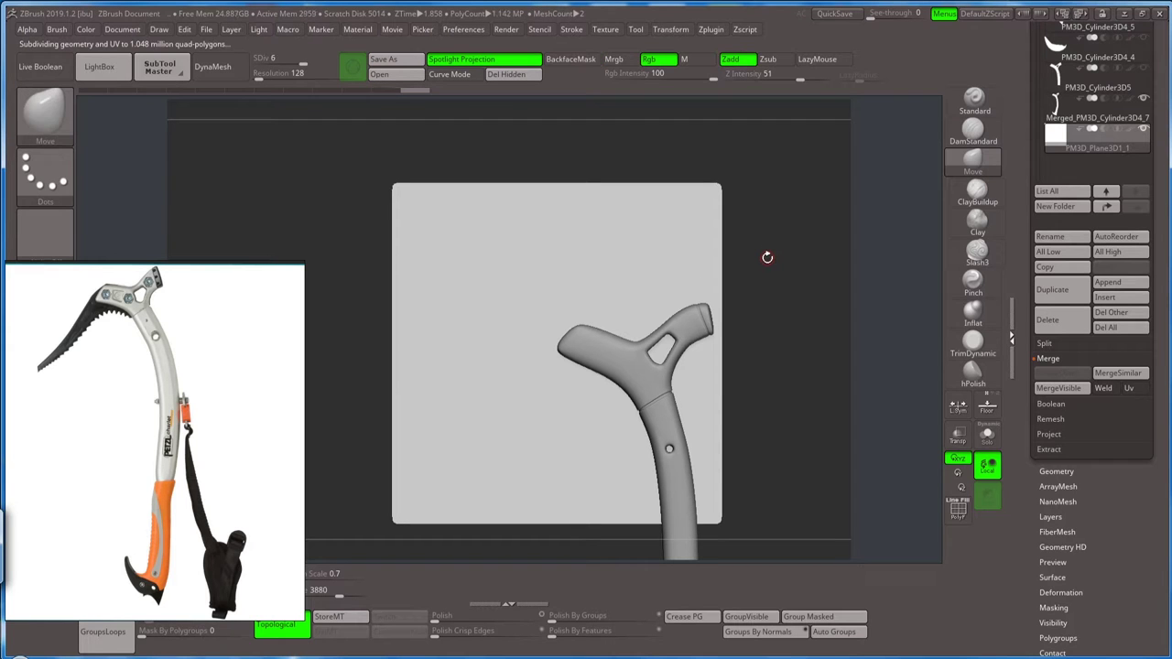
ctrl+drag(473, 385, 489, 375)
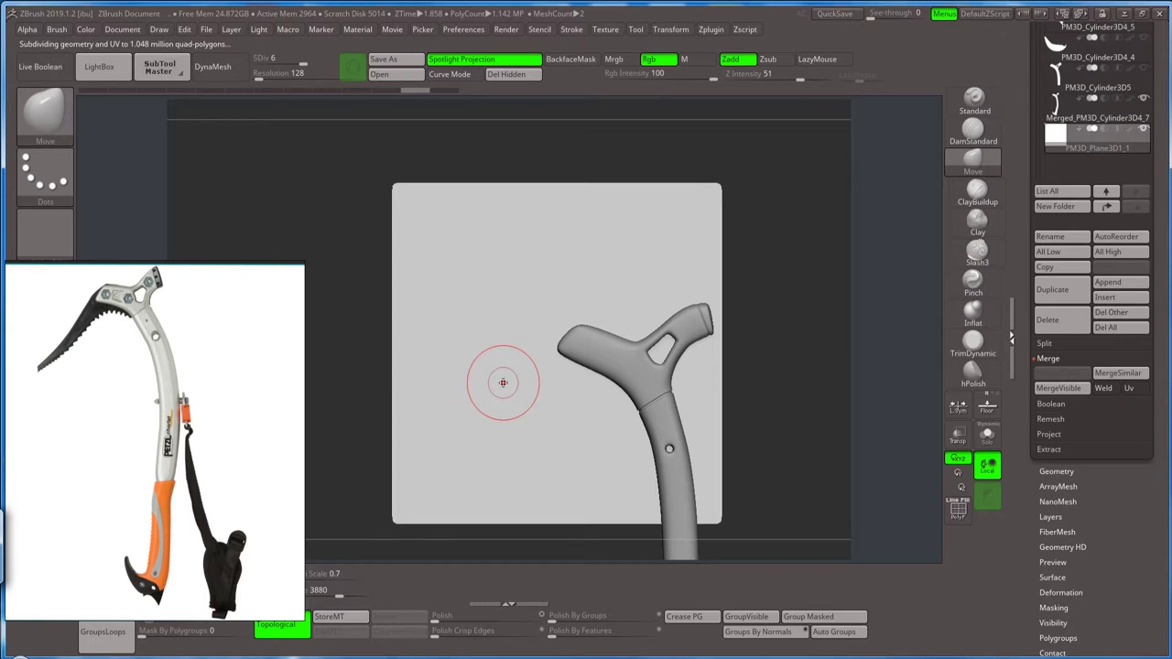
key(s)
drag(501, 383, 487, 385)
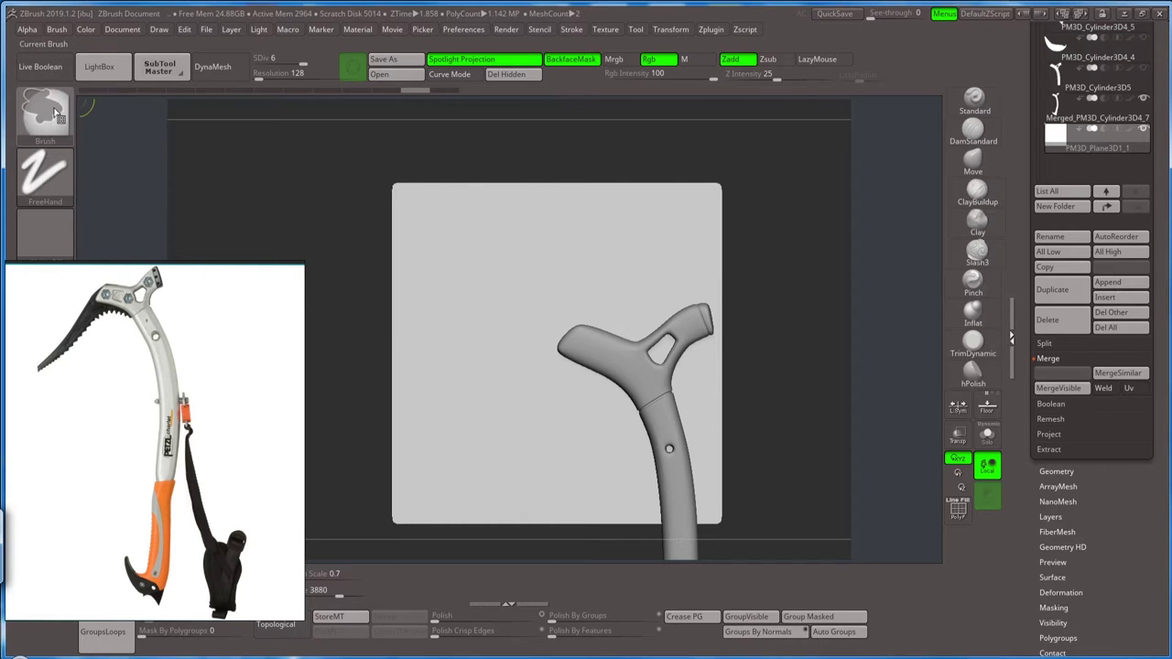
key(ctrl+b)
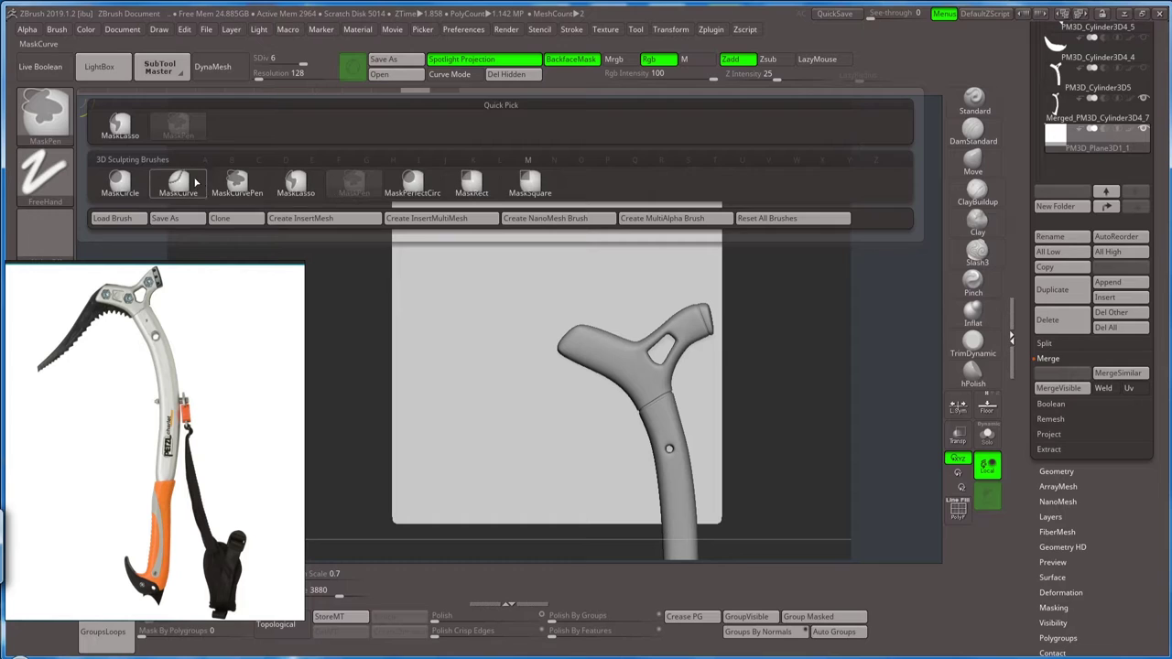
click(178, 183)
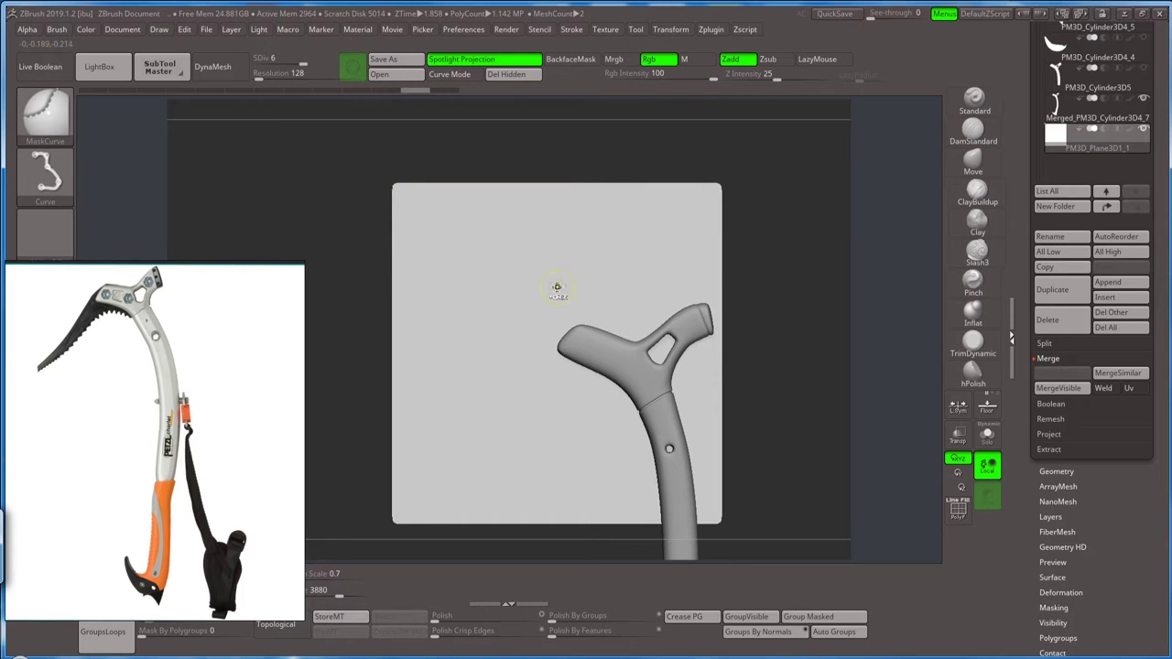
- Curve-mask the plane's lower portion from the axe head down-left, following the head's top profile
mouse_move(635, 161)
ctrl+mouse_down()
mouse_move(536, 318)
mouse_move(561, 330)
mouse_move(536, 287)
mouse_move(567, 323)
mouse_move(541, 338)
mouse_move(526, 396)
mouse_move(493, 426)
mouse_move(474, 419)
ctrl+mouse_up()
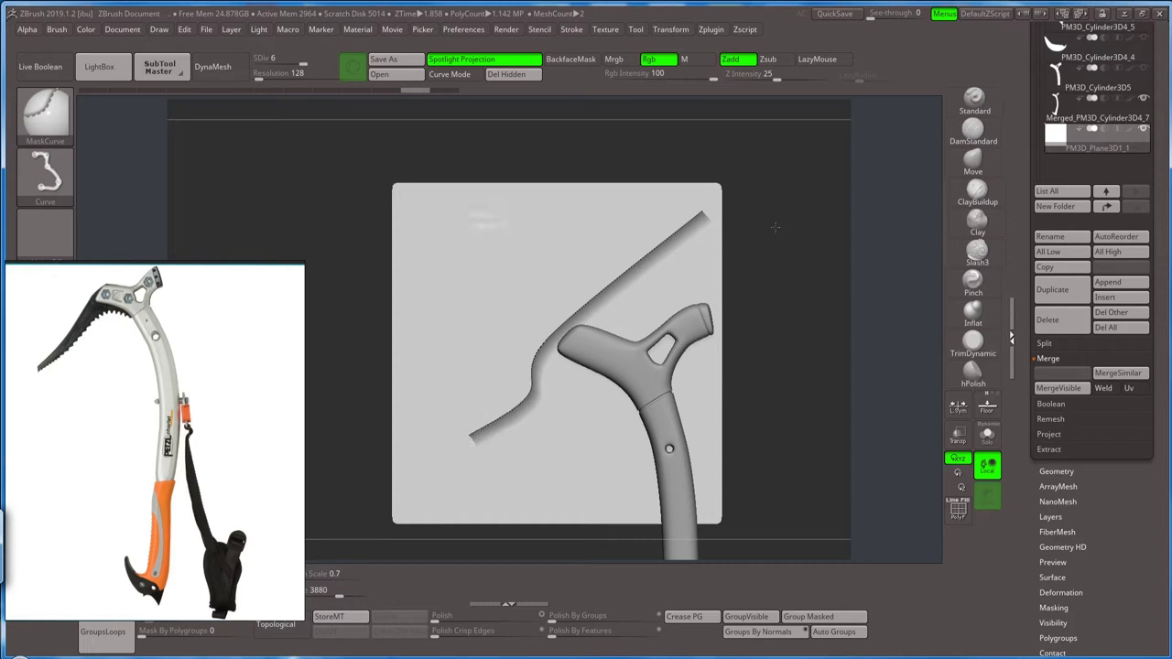
ctrl+click(771, 262)
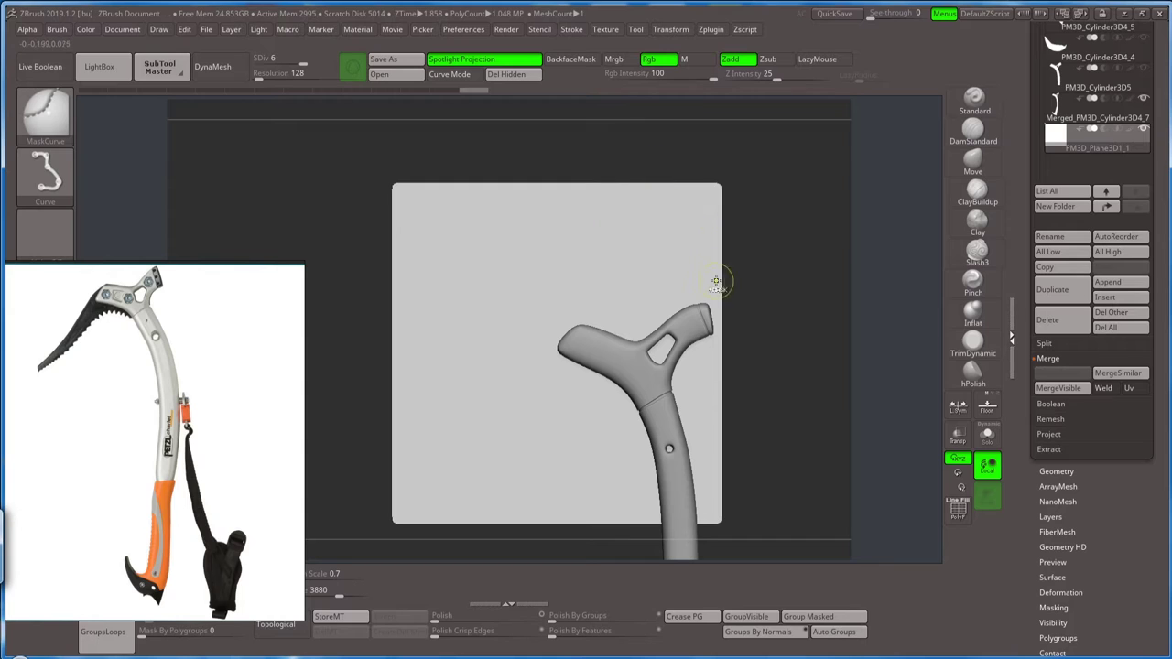
mouse_move(758, 326)
ctrl+mouse_down()
mouse_move(576, 318)
mouse_move(500, 402)
mouse_move(464, 417)
ctrl+mouse_up()
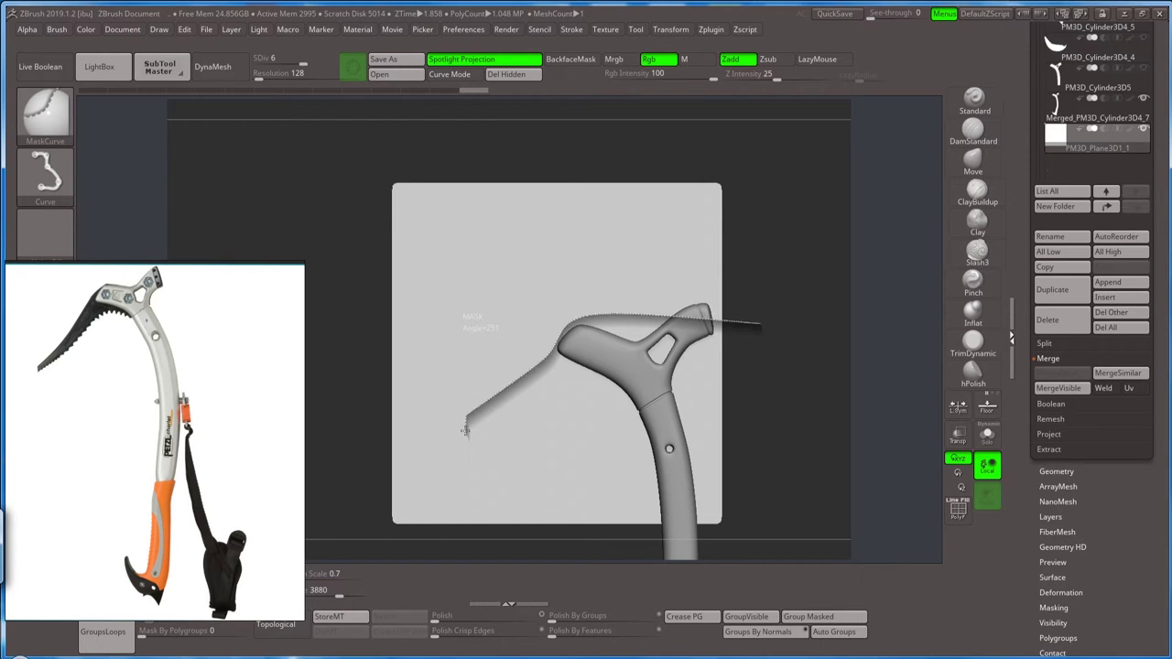
drag(465, 430, 515, 405)
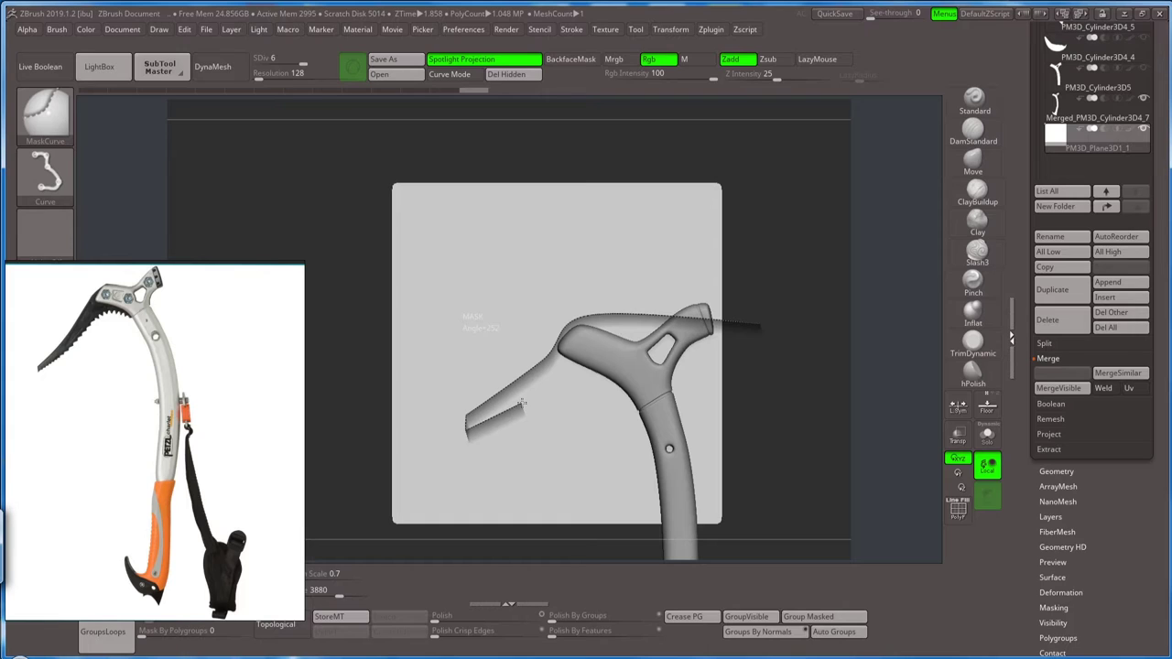
drag(501, 411, 549, 369)
mouse_move(760, 374)
mouse_down()
mouse_move(609, 325)
mouse_move(554, 333)
mouse_up()
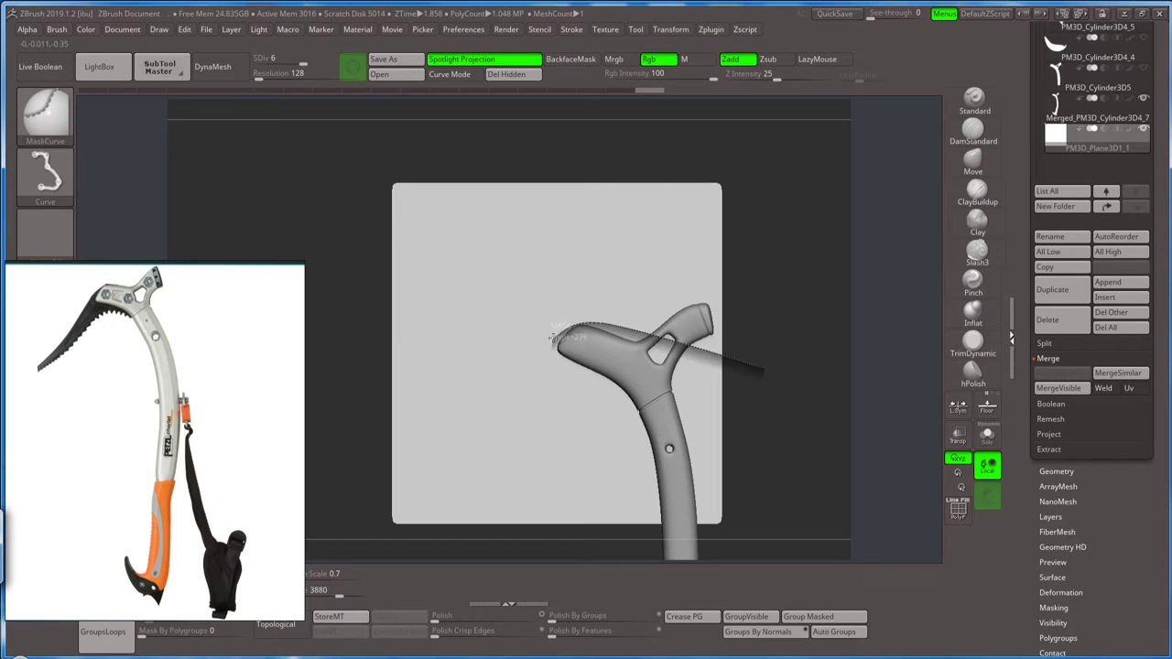
mouse_move(547, 342)
mouse_down()
mouse_move(518, 403)
mouse_move(468, 402)
mouse_up()
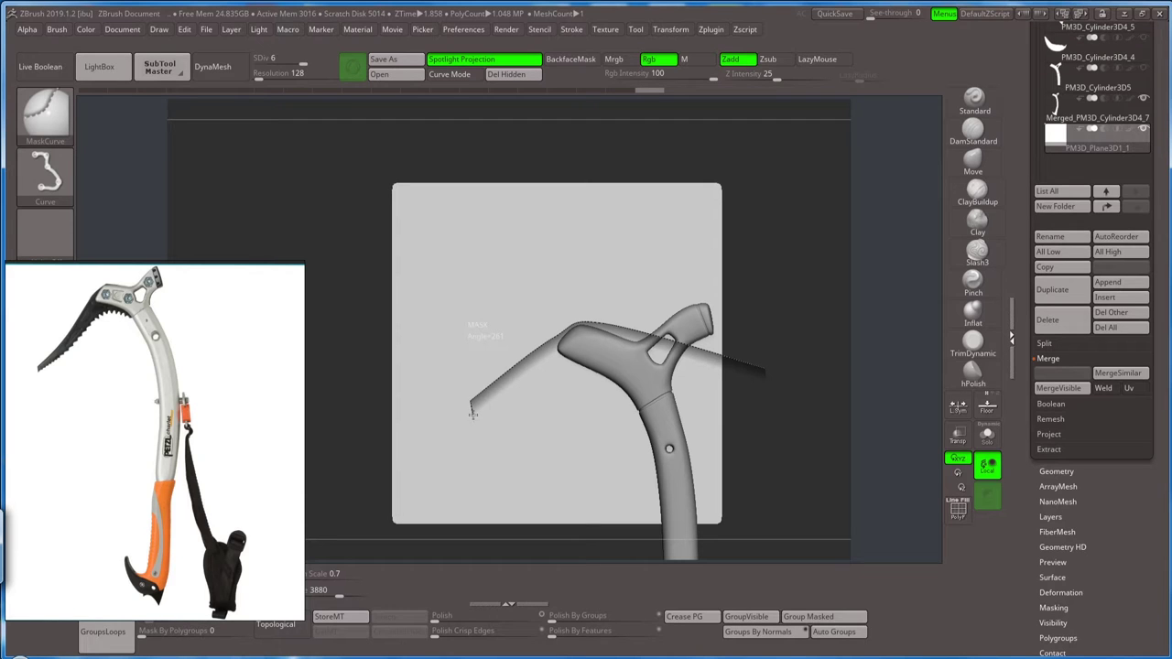
mouse_move(473, 414)
mouse_down()
mouse_move(510, 390)
mouse_move(473, 414)
mouse_up()
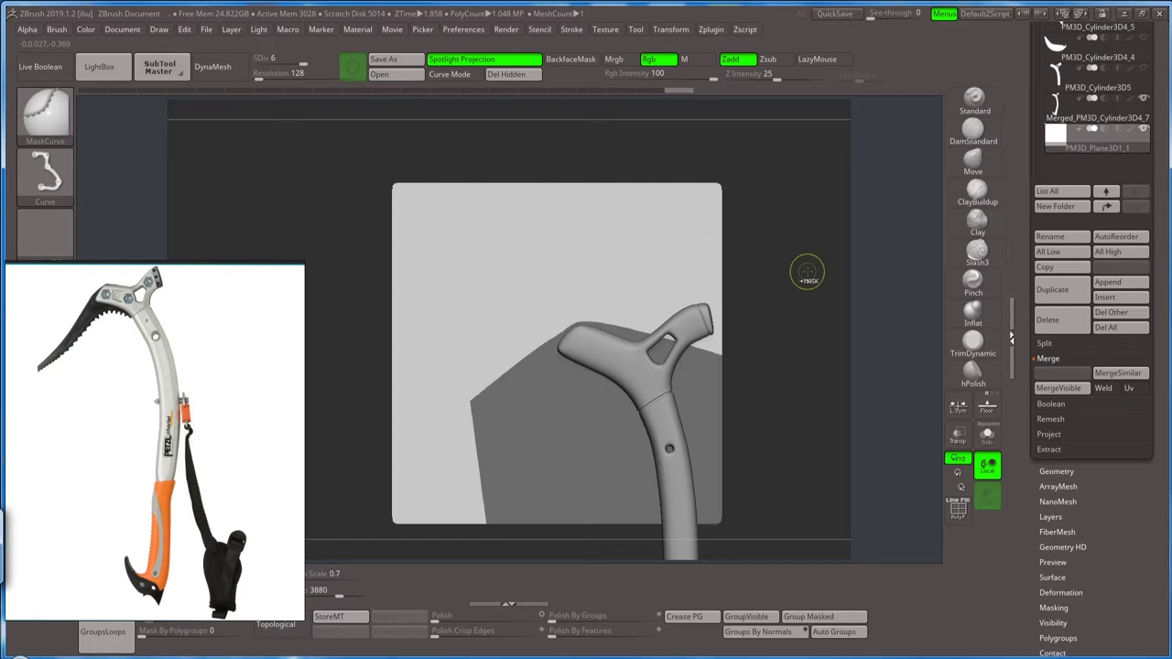
- Trim the mask with a second curve bent along the blade's underside toward the tip
key(ctrl)
mouse_move(723, 476)
mouse_down()
mouse_move(738, 491)
mouse_move(610, 383)
mouse_up()
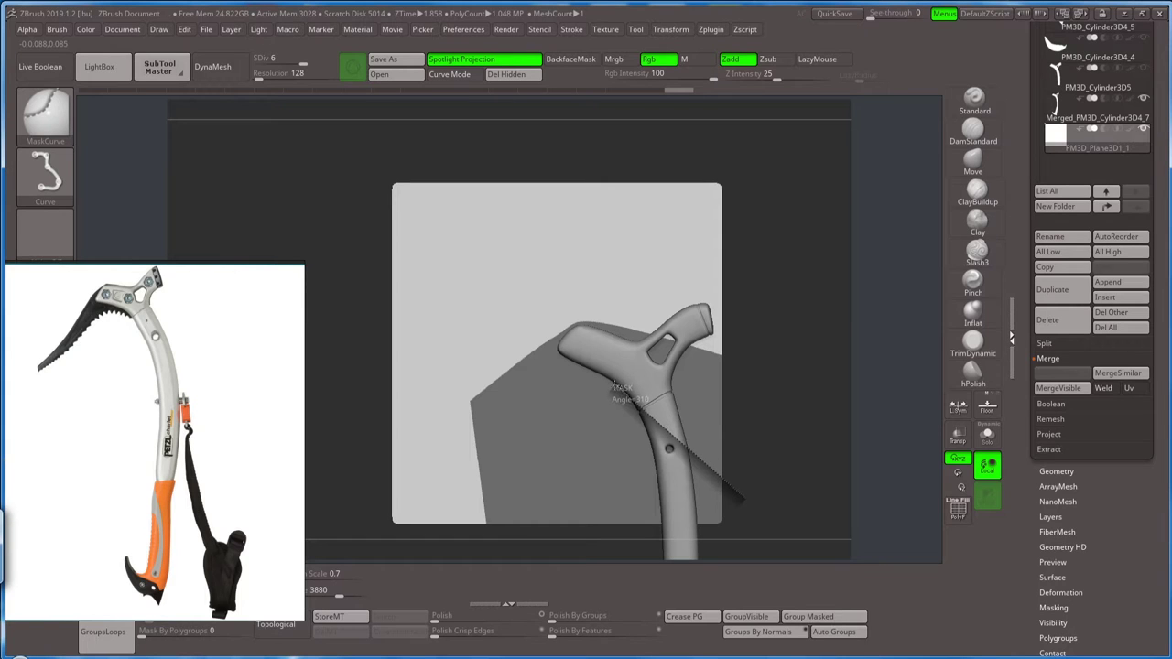
drag(610, 384, 562, 371)
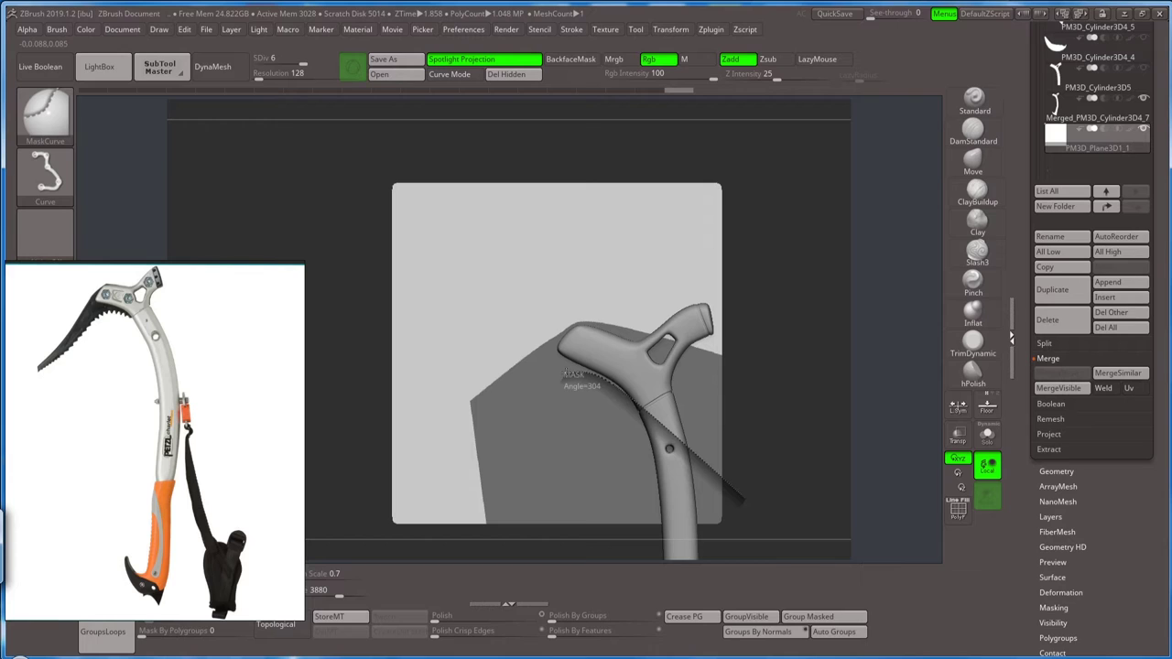
drag(557, 371, 537, 370)
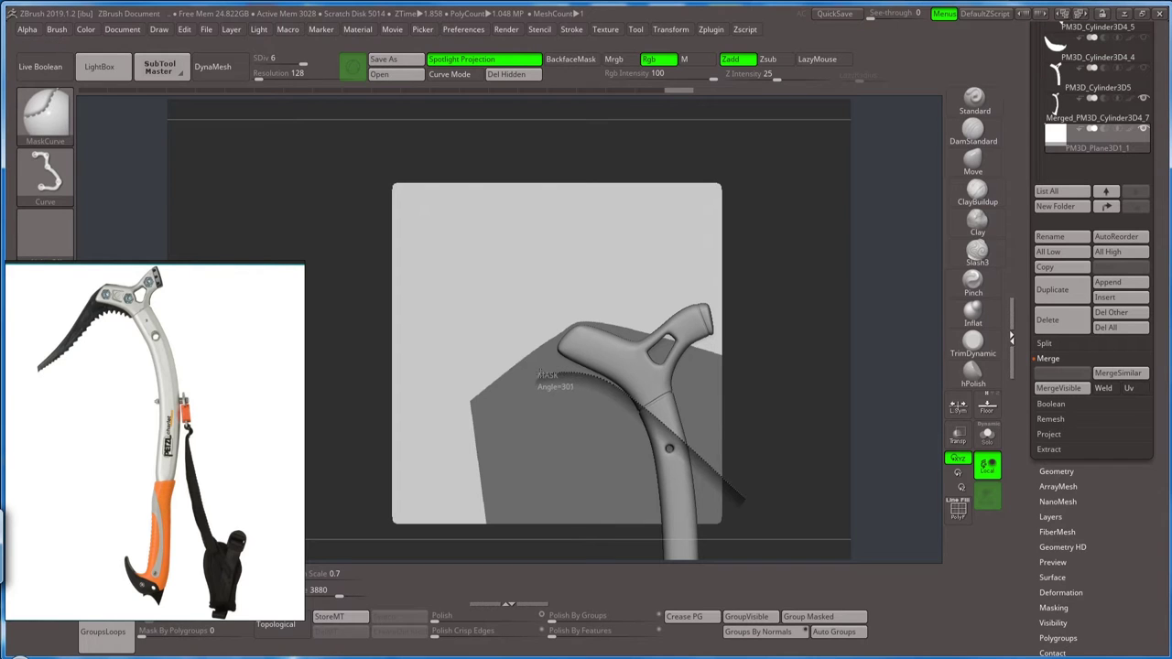
drag(537, 372, 463, 412)
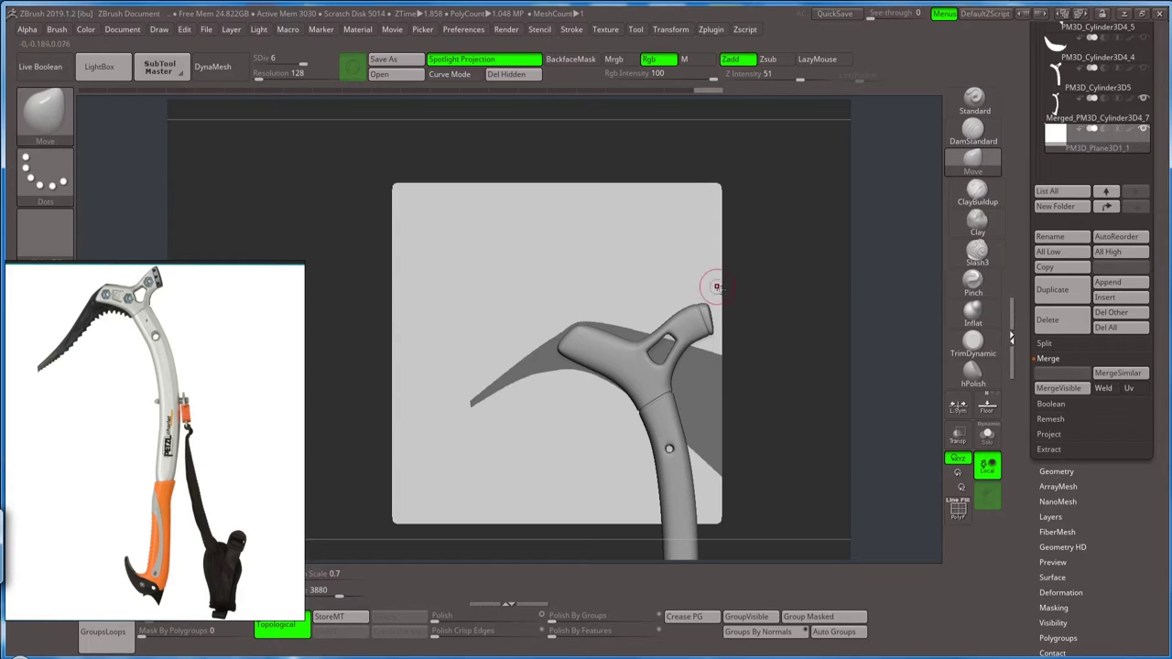
- Cut the blade mask's back end with a vertical curve line, then select MaskPen
mouse_move(622, 158)
ctrl+mouse_down()
mouse_move(611, 439)
mouse_move(616, 547)
mouse_move(630, 550)
ctrl+mouse_up()
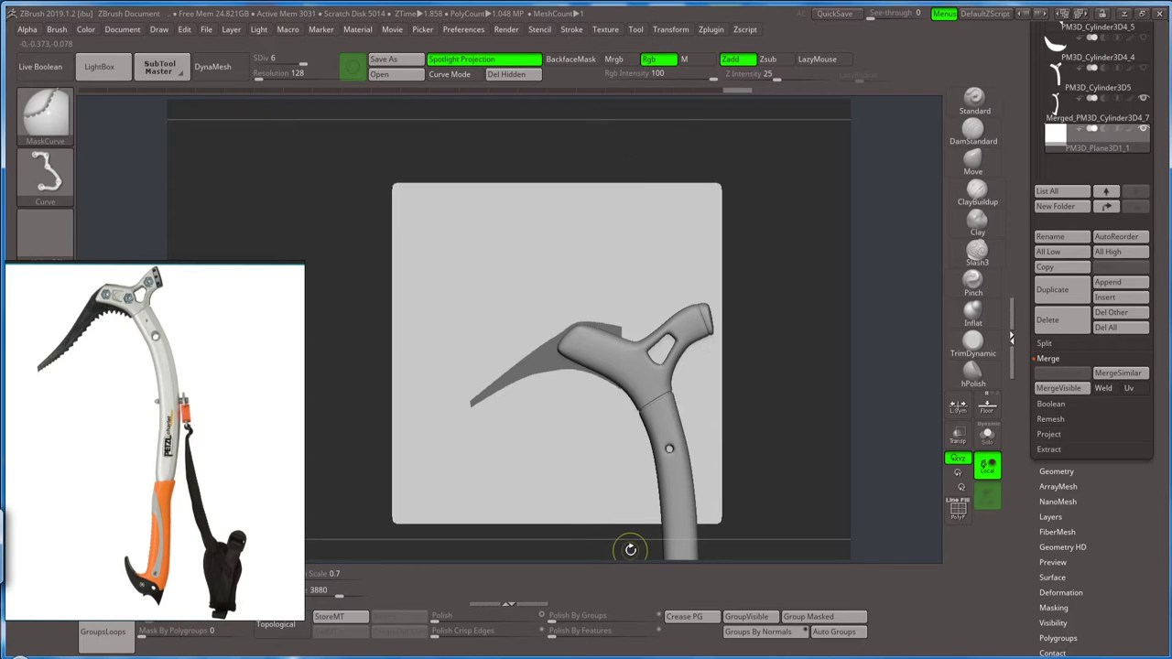
click(48, 114)
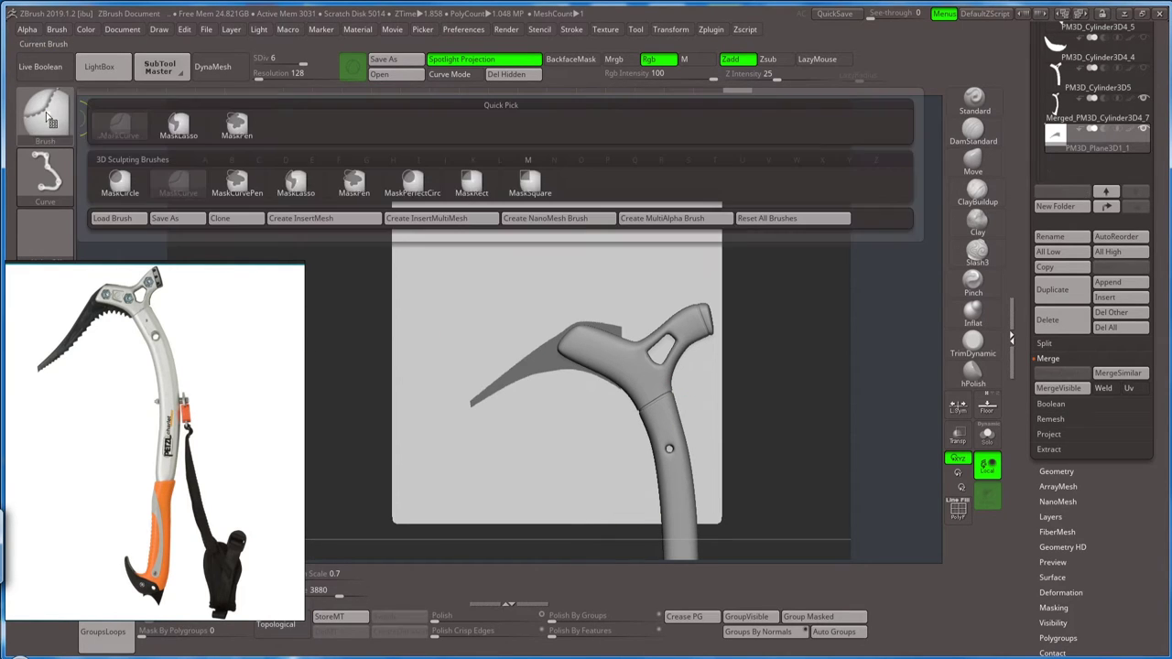
click(237, 127)
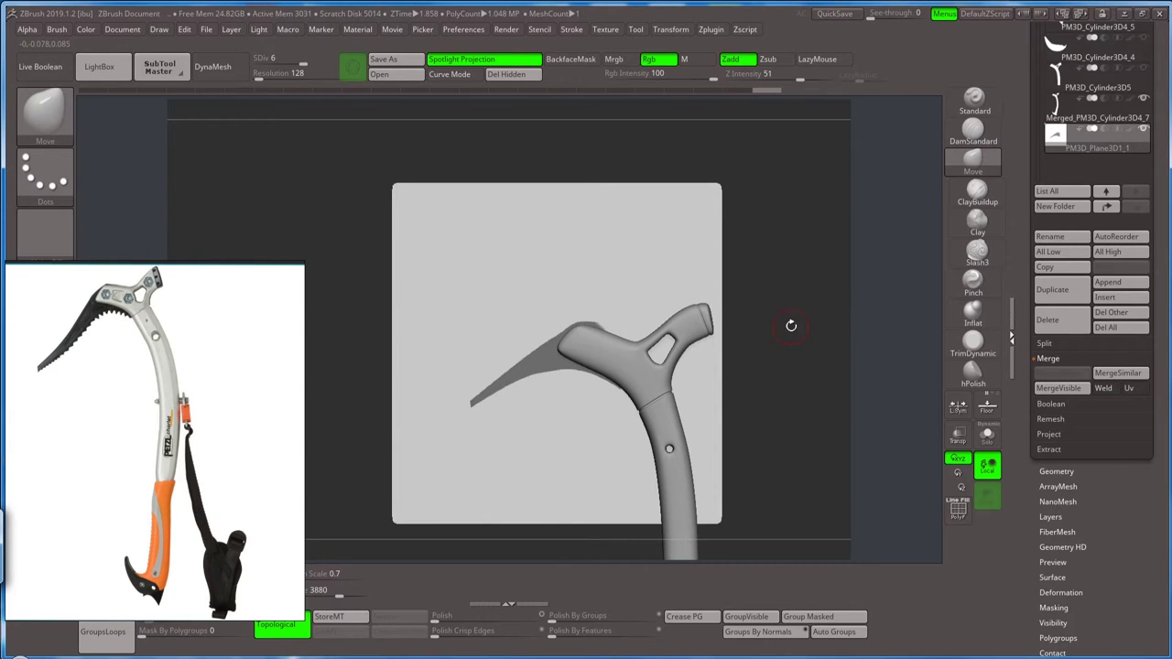
- Zoom in and paint mask where the blade meets the handle, then reshape the join with Move
key(plus)
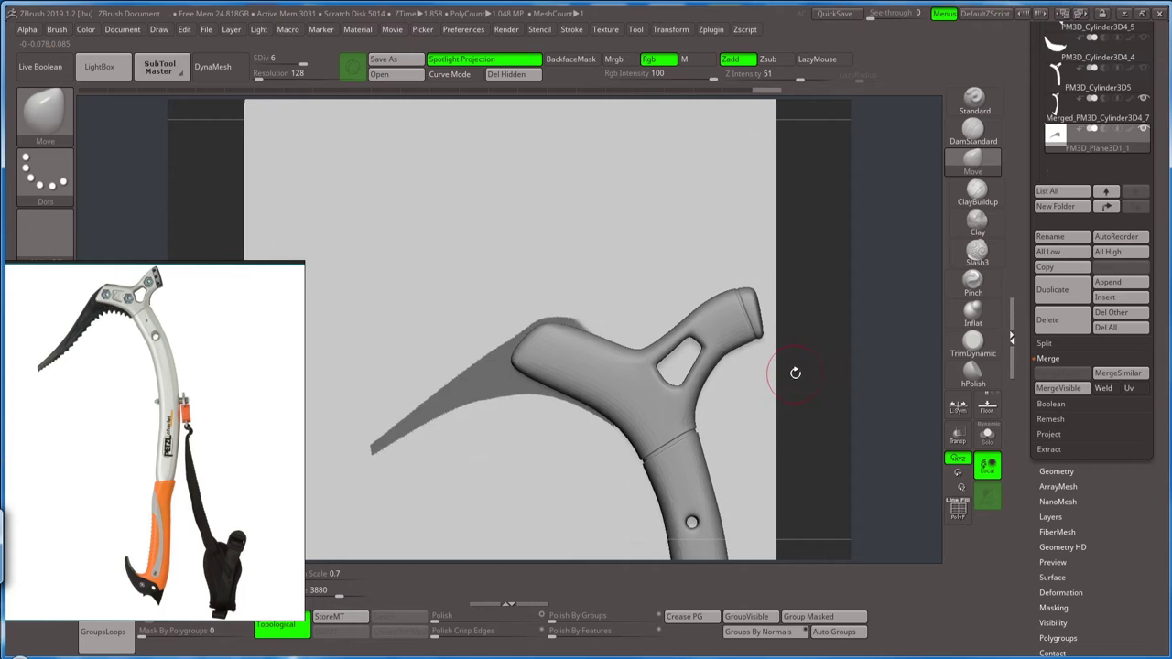
key(plus)
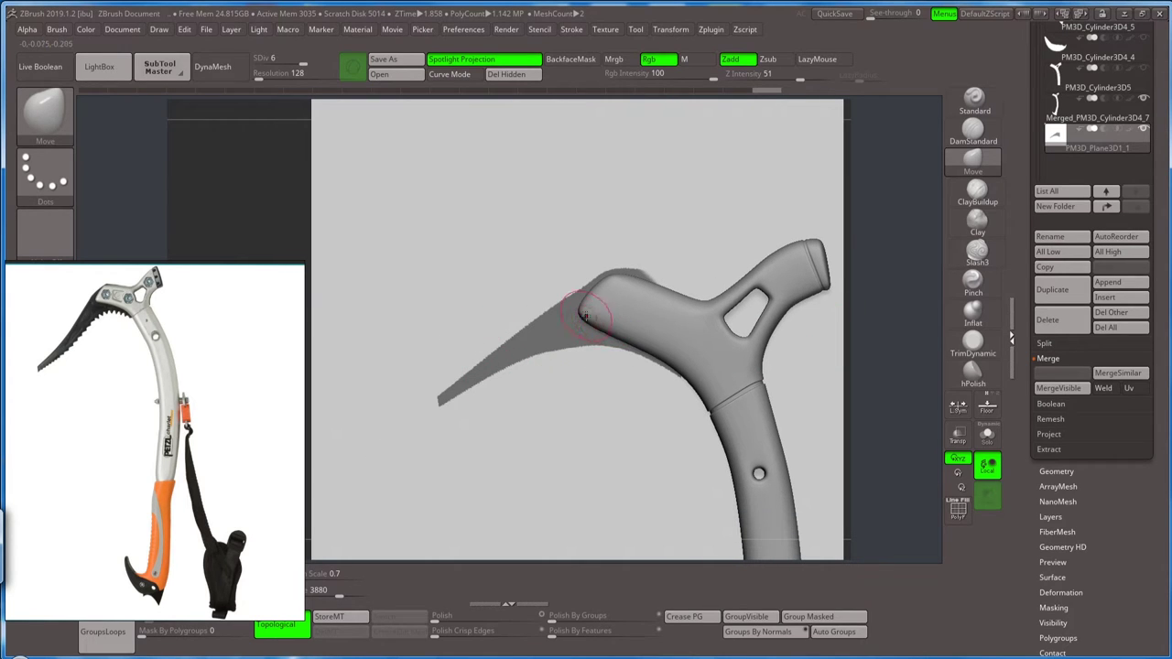
key(ctrl)
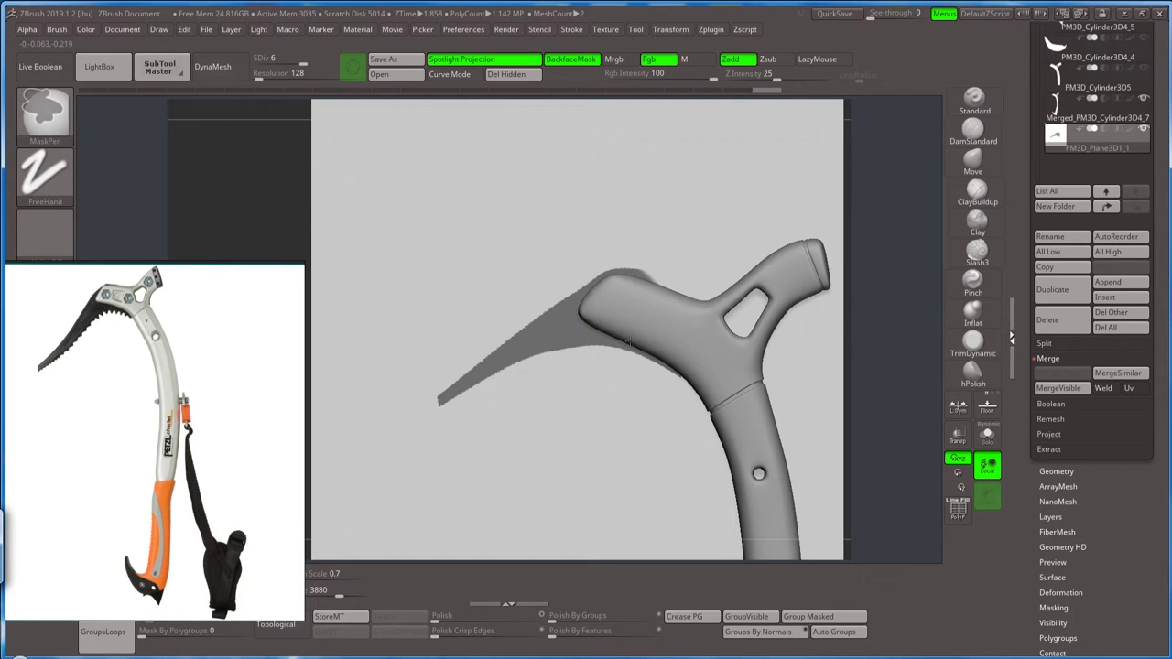
ctrl+shift+click(615, 337)
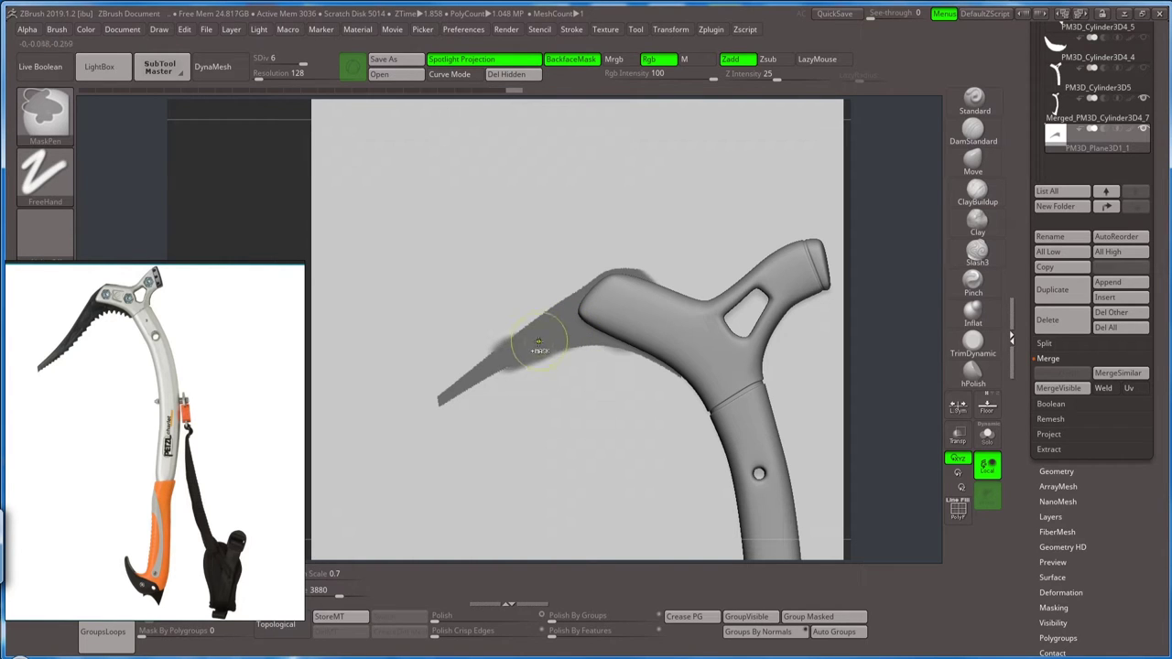
key(ctrl)
ctrl+shift+click(563, 333)
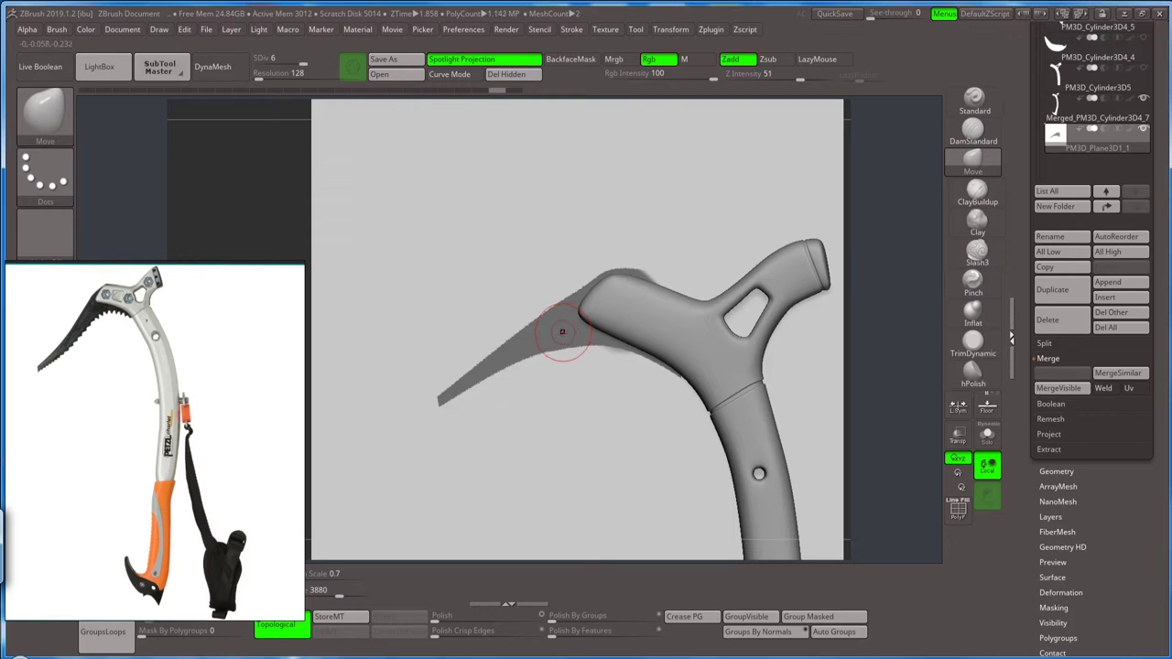
key(s)
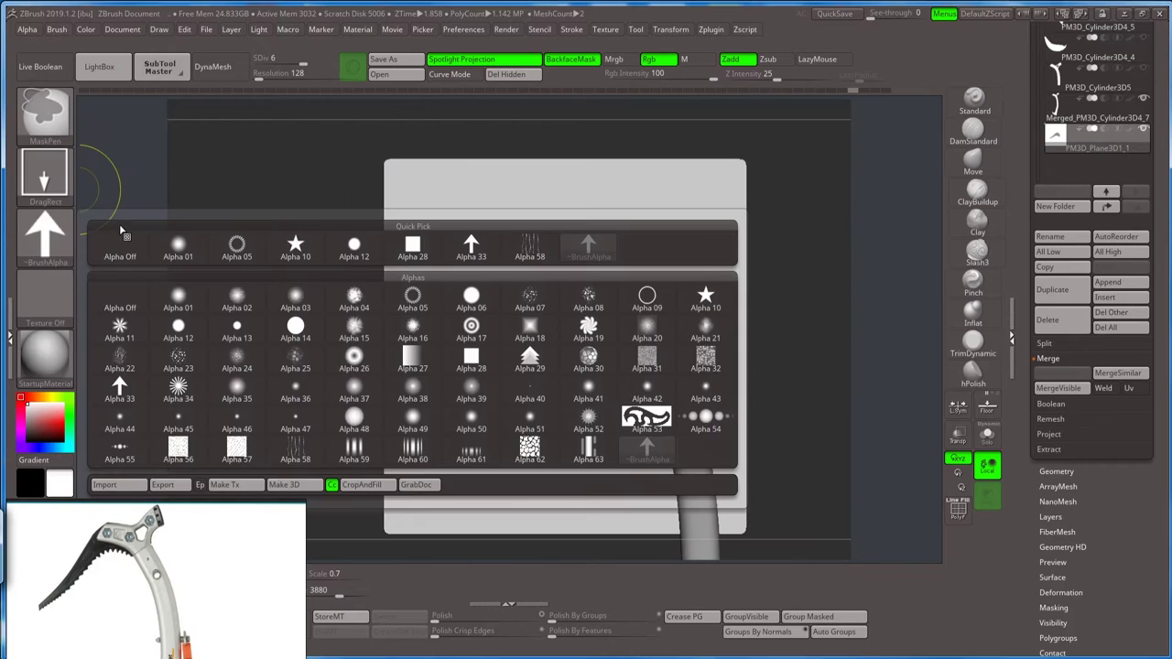
- Set the stroke to Dots, Solo the blade plane, and resize the brush to tidy the mask edge
click(59, 195)
click(137, 197)
key(b)
key(m)
key(v)
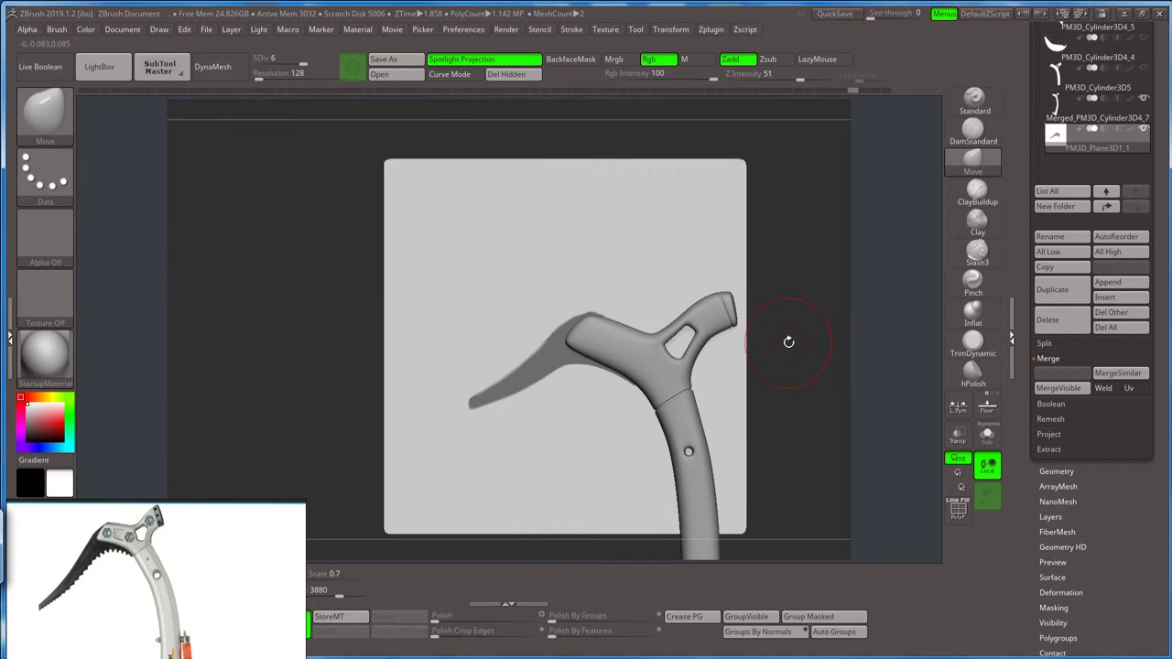
click(987, 435)
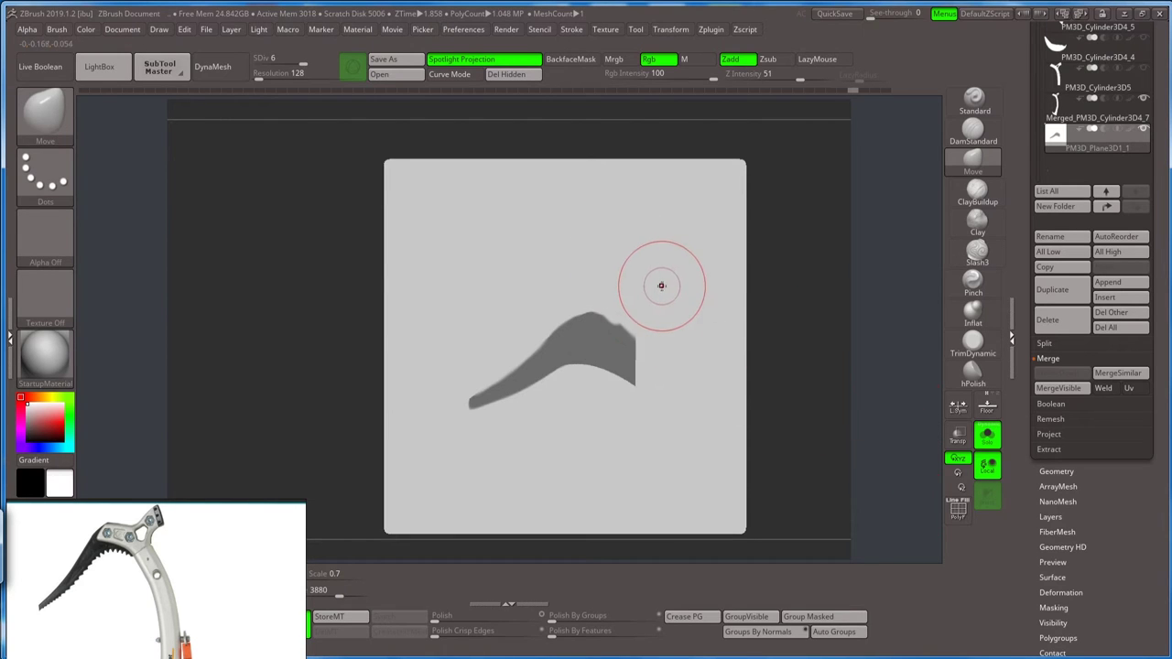
key(s)
key(ctrl)
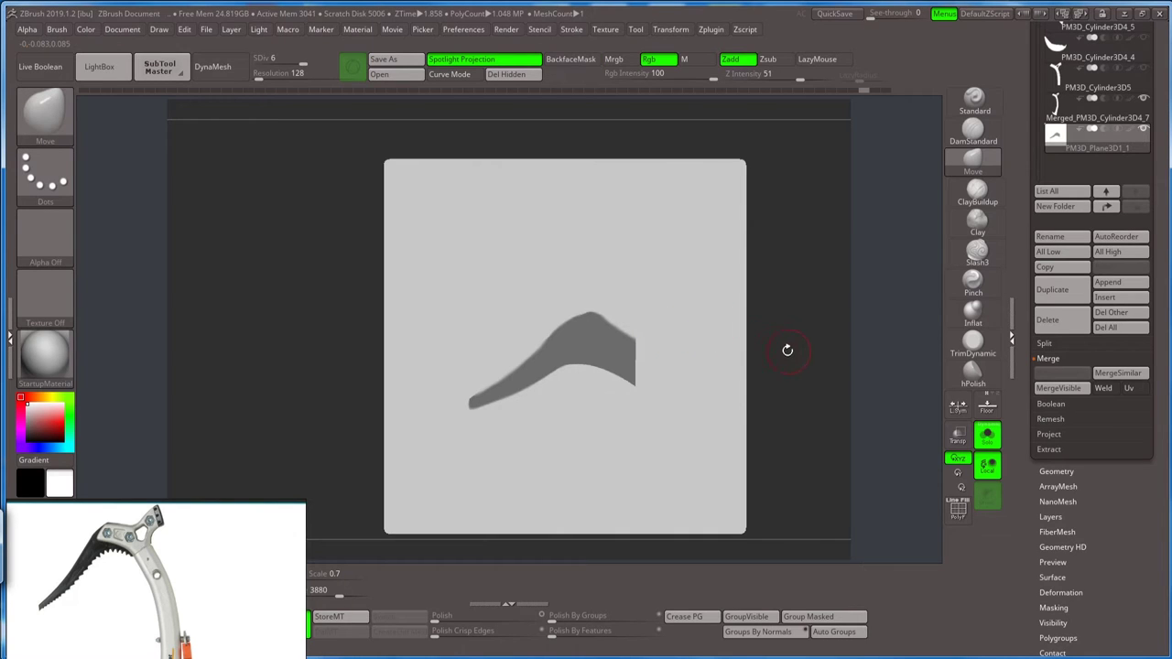
- Turn on PolyF and Group Masked so the blade becomes its own polygroup
click(987, 437)
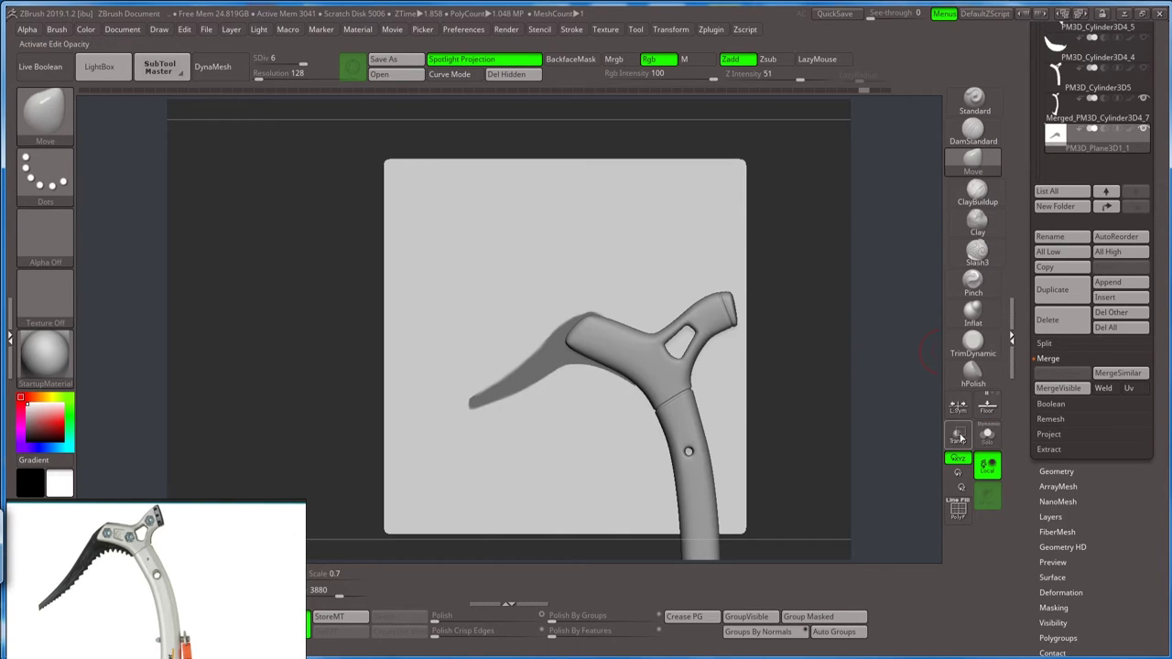
click(992, 440)
key(shift+f)
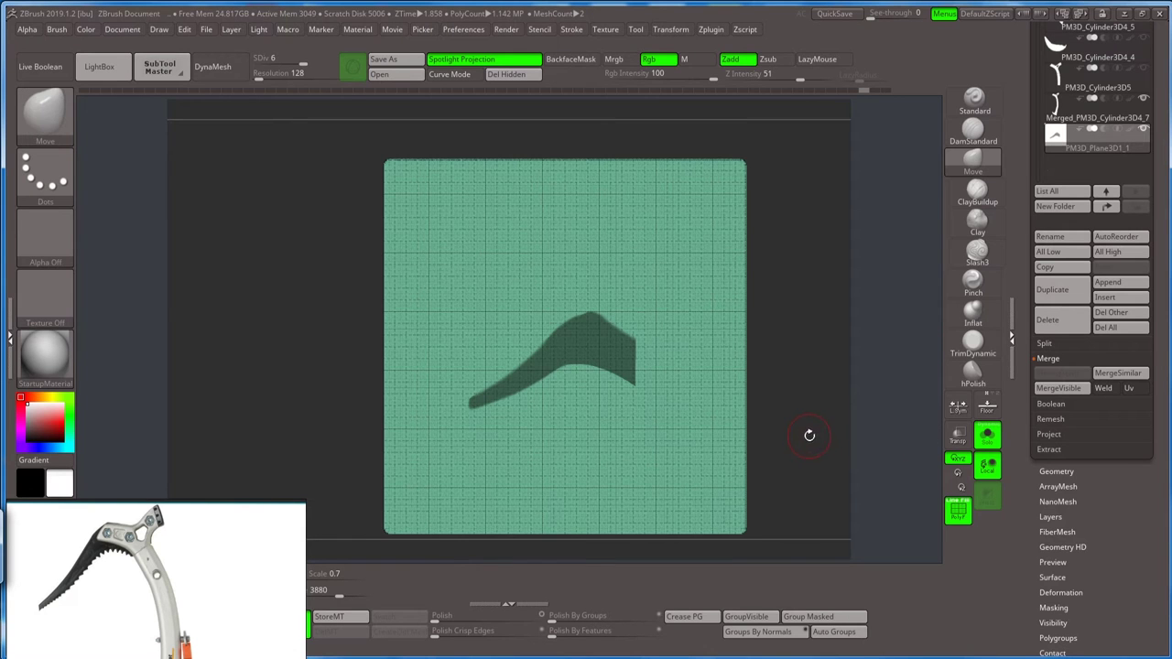
click(802, 620)
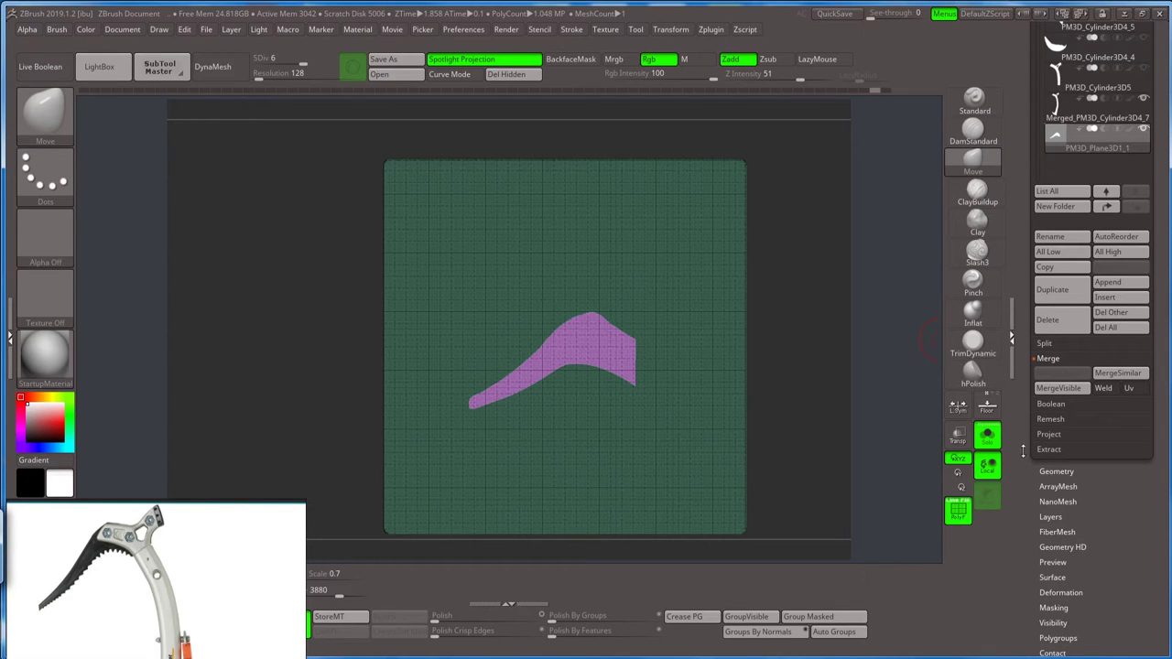
click(1044, 471)
- Delete lower subdivision levels and add GroupsLoops edge loops around the blade polygroup
scroll(1032, 366, up, 4)
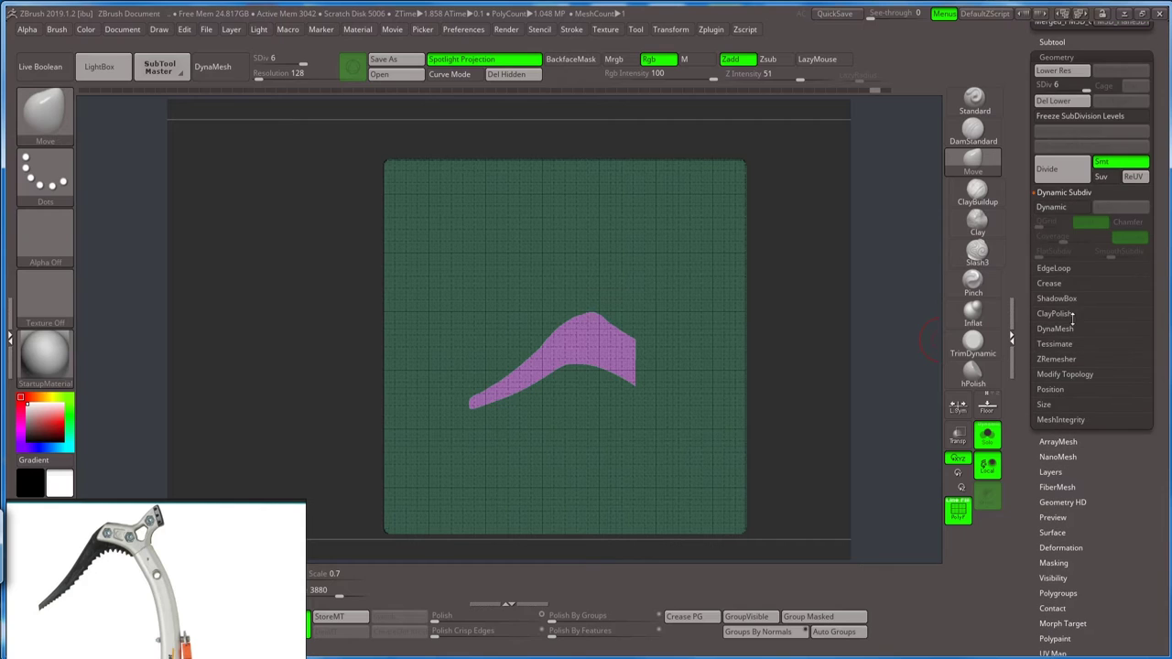
click(1063, 116)
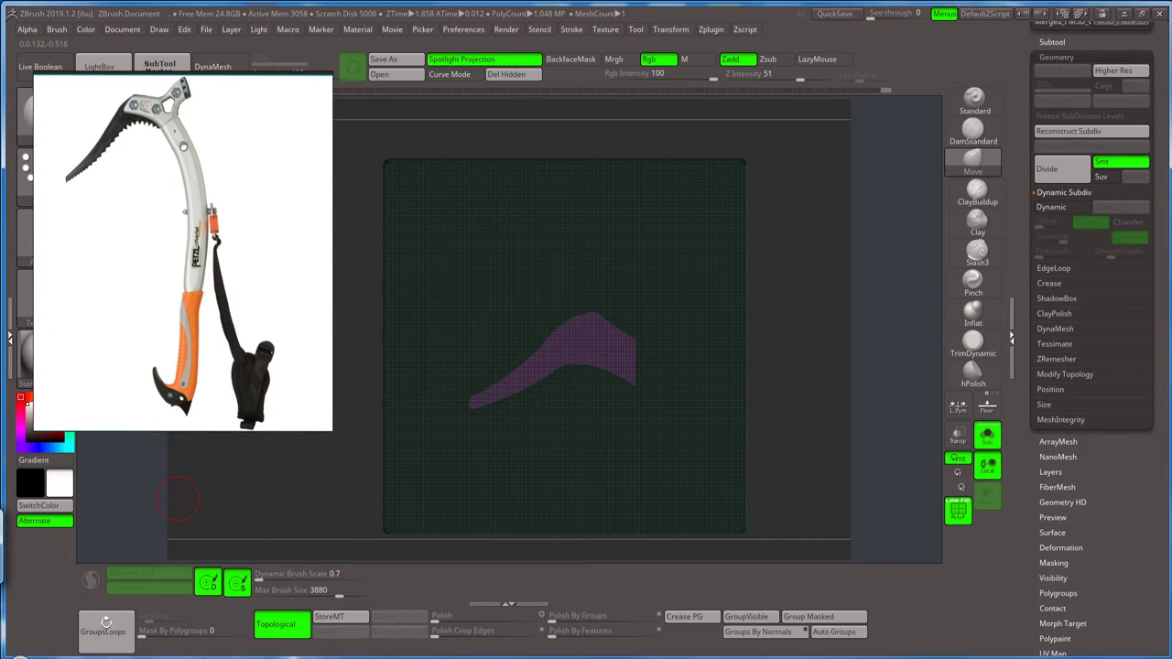
click(105, 630)
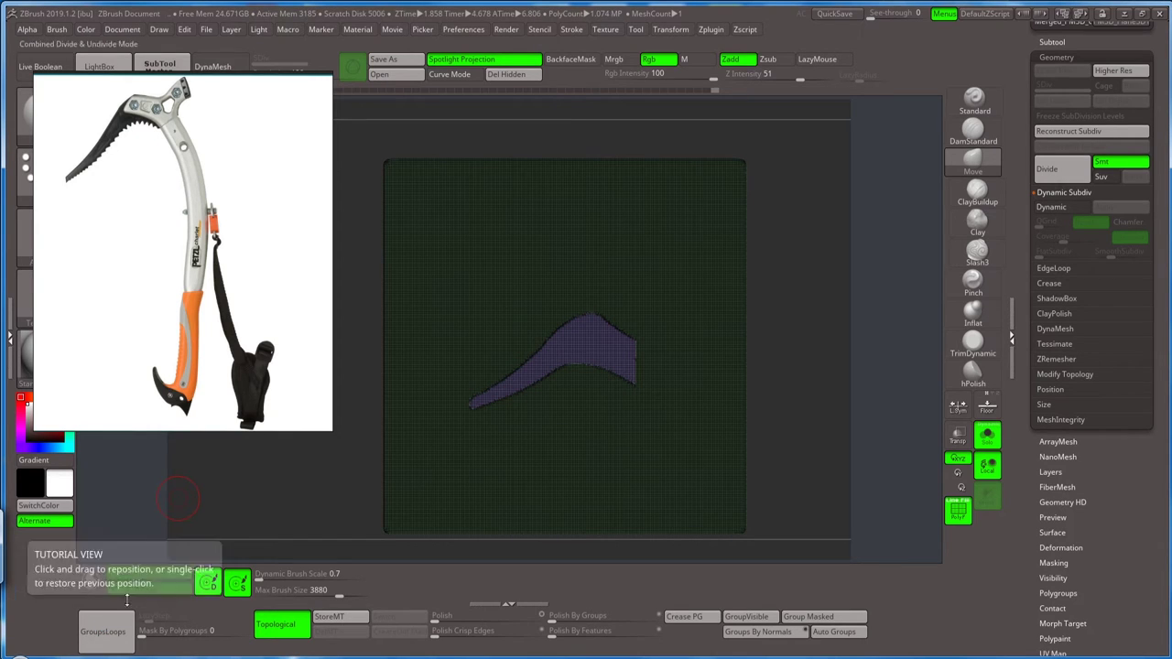
- Isolate the blade polygroup and frame it with its polygroup wireframe visible
alt+drag(778, 322, 733, 406)
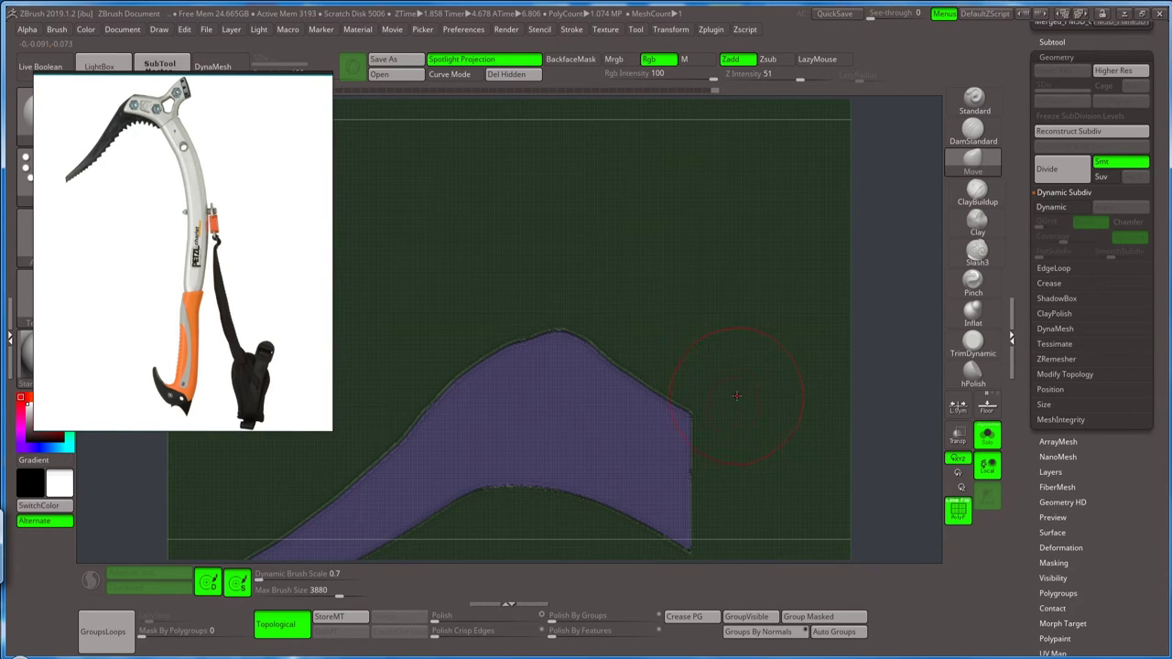
alt+drag(881, 367, 722, 372)
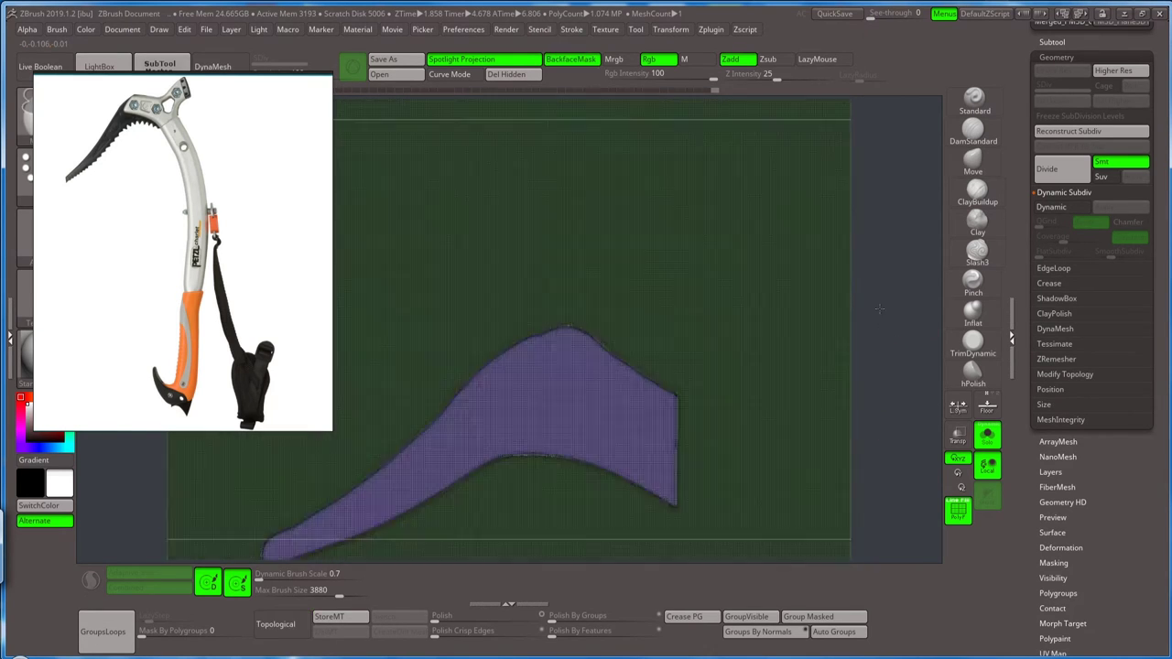
key(shift+f)
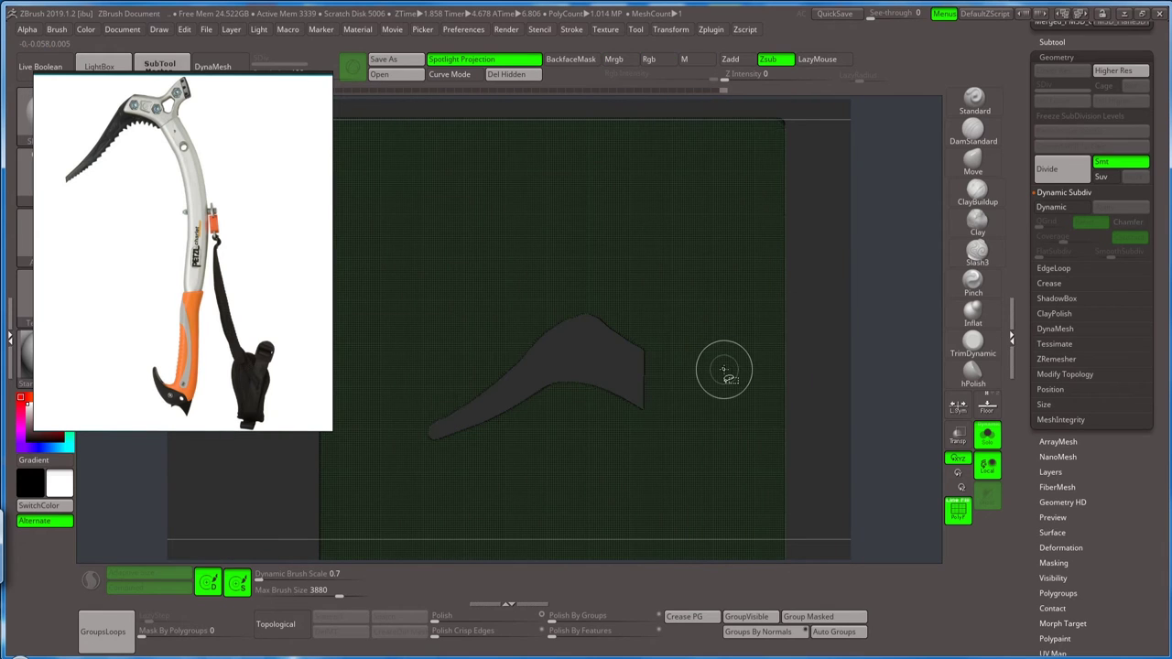
key(shift+f)
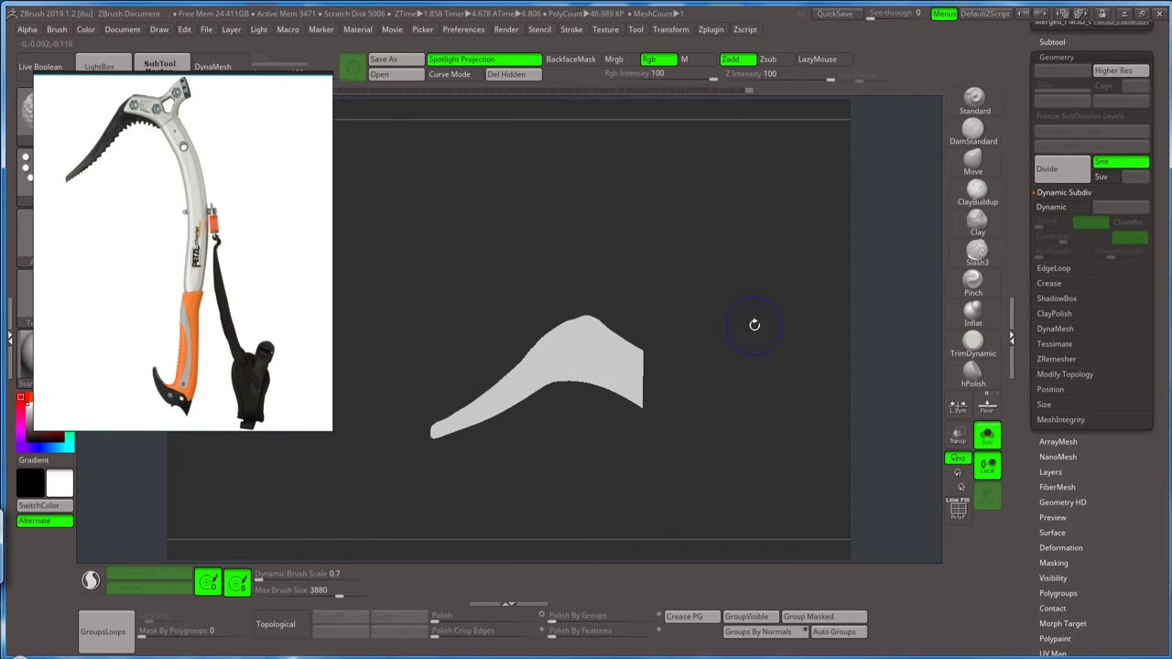
key(shift+f)
key(f)
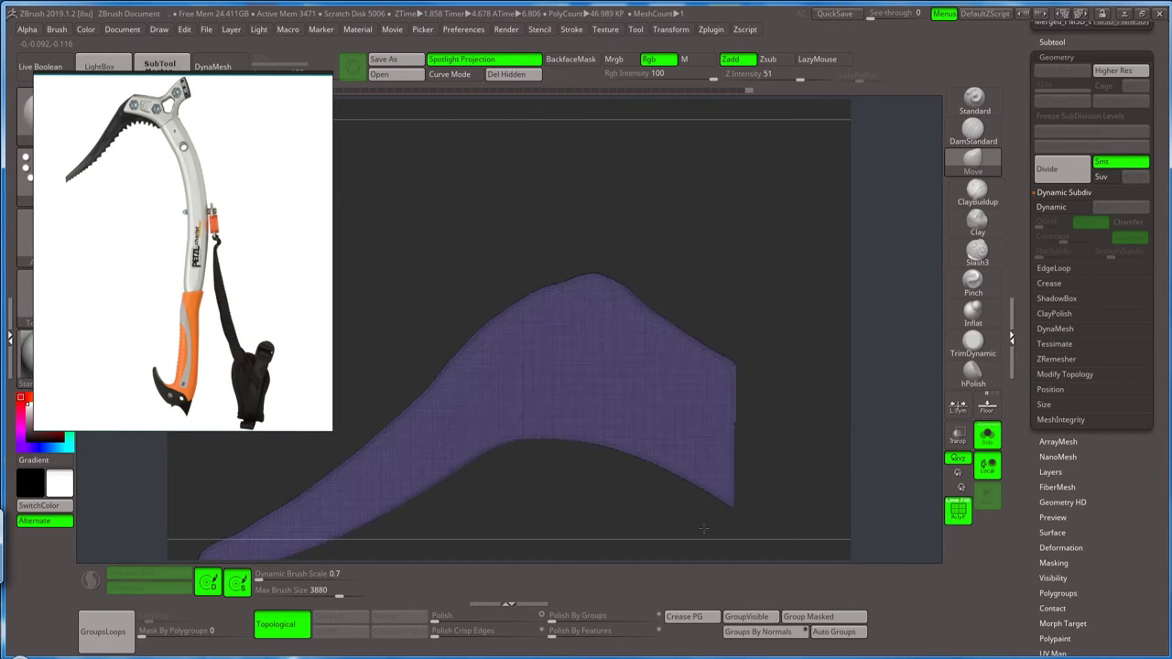
mouse_move(759, 290)
mouse_down()
mouse_move(749, 305)
mouse_move(763, 372)
mouse_move(743, 302)
mouse_up()
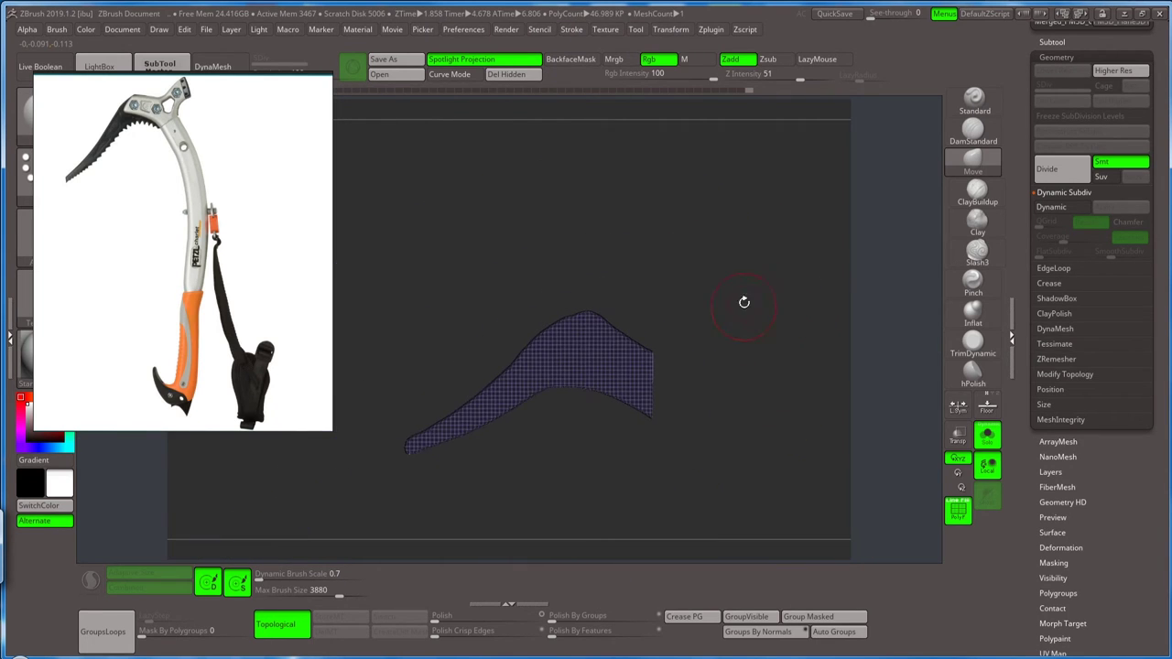
- Delete the hidden rest of the plane and set ZRemesher adaptive size to about 29 with halved target polygons
click(506, 74)
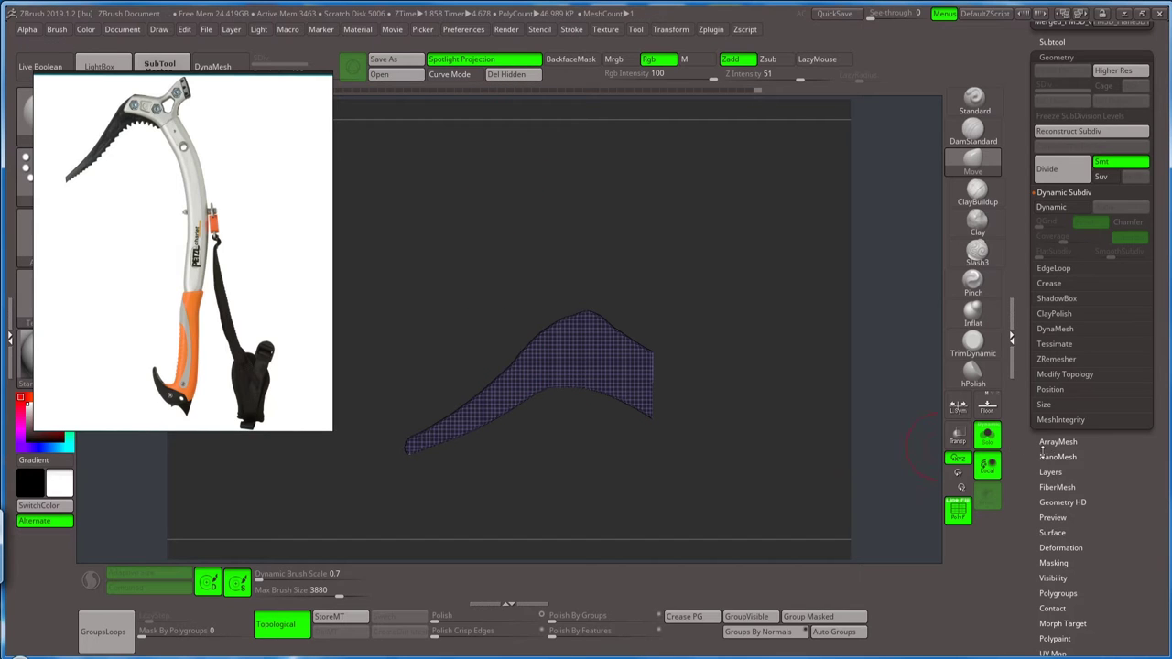
scroll(1016, 496, up, 1)
click(1062, 409)
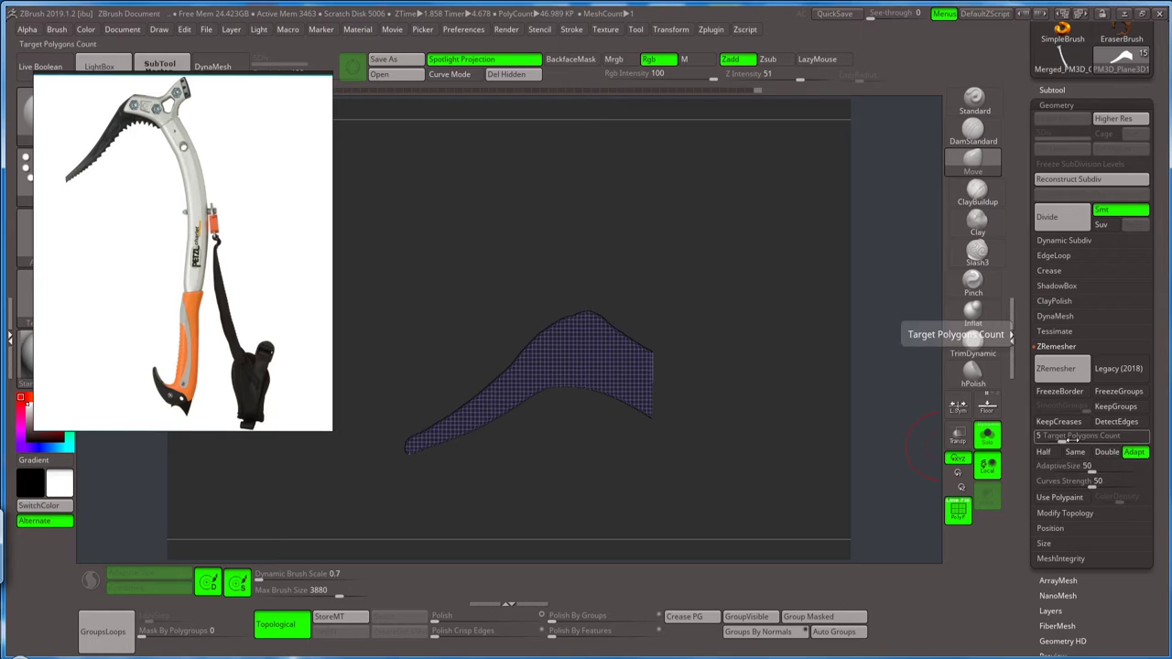
drag(1088, 469, 1067, 469)
click(1048, 453)
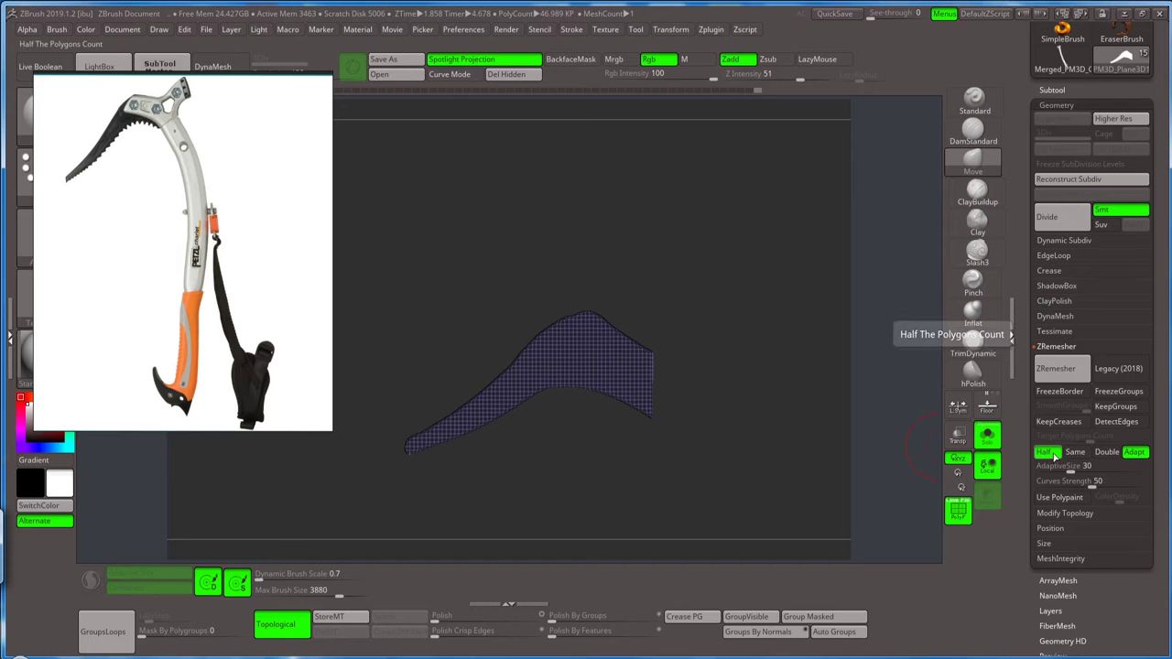
- Run ZRemesher repeatedly until the blade becomes a coarse, even quad grid of about 0.19 KP
click(1067, 370)
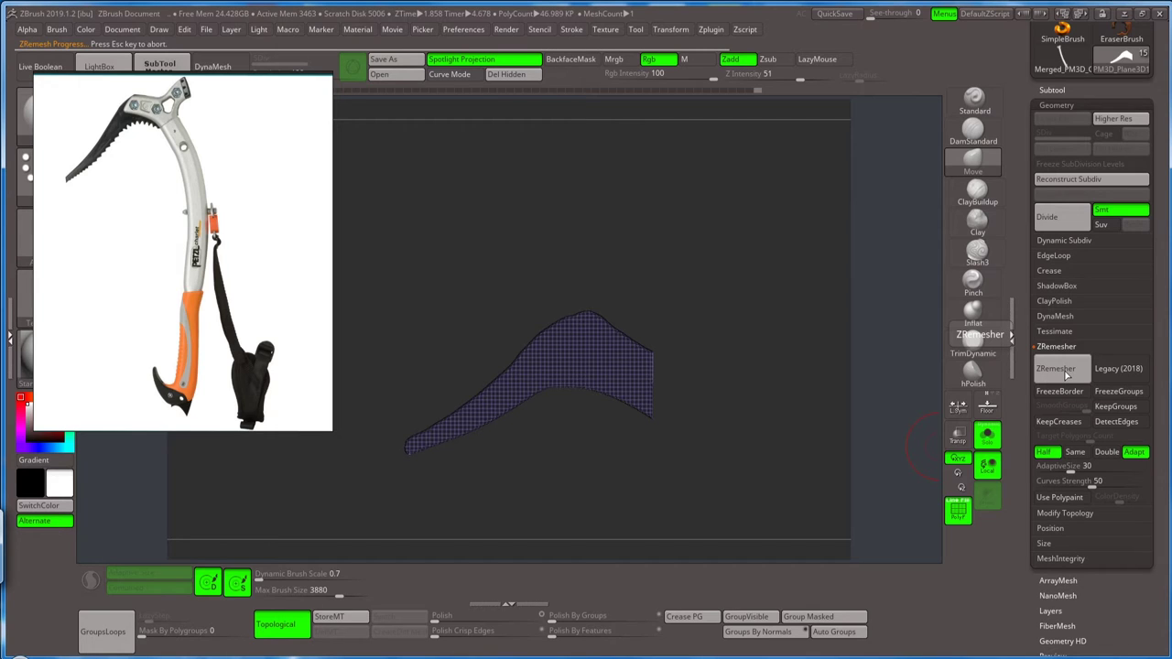
click(1066, 372)
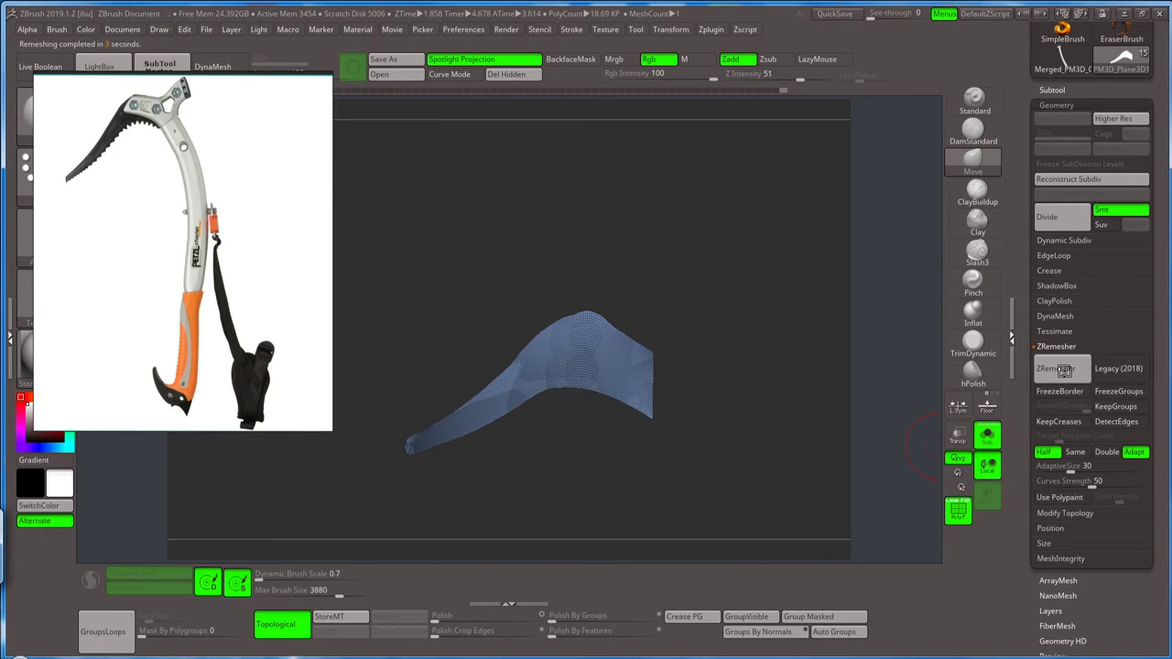
click(1064, 370)
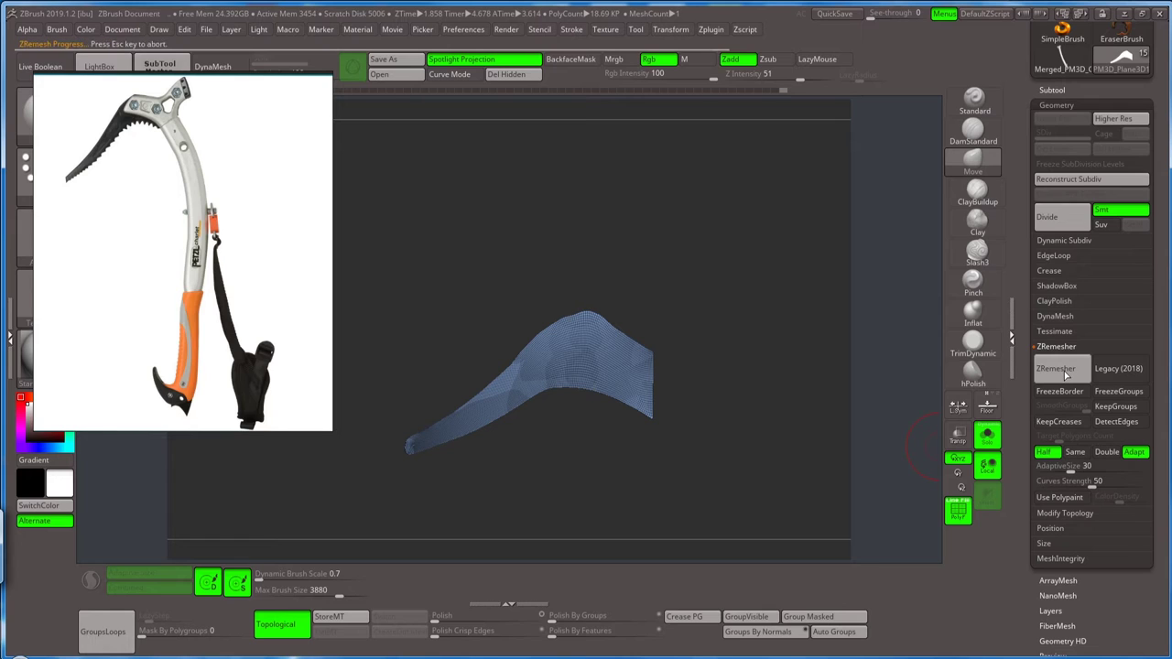
click(1065, 371)
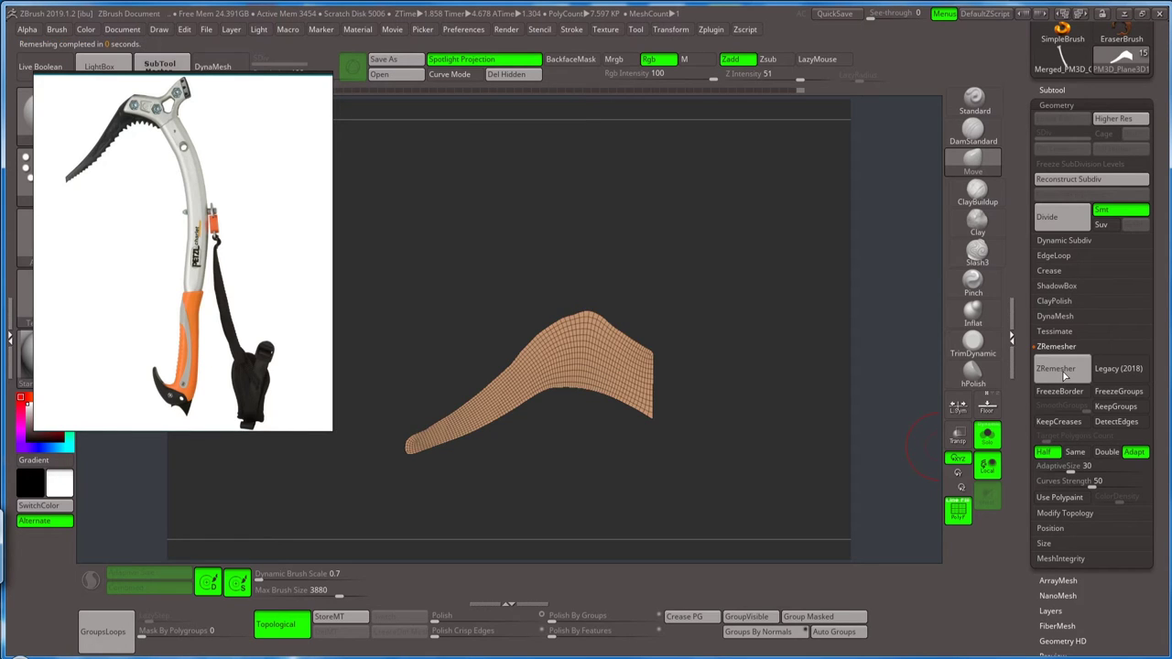
click(1065, 371)
click(1064, 372)
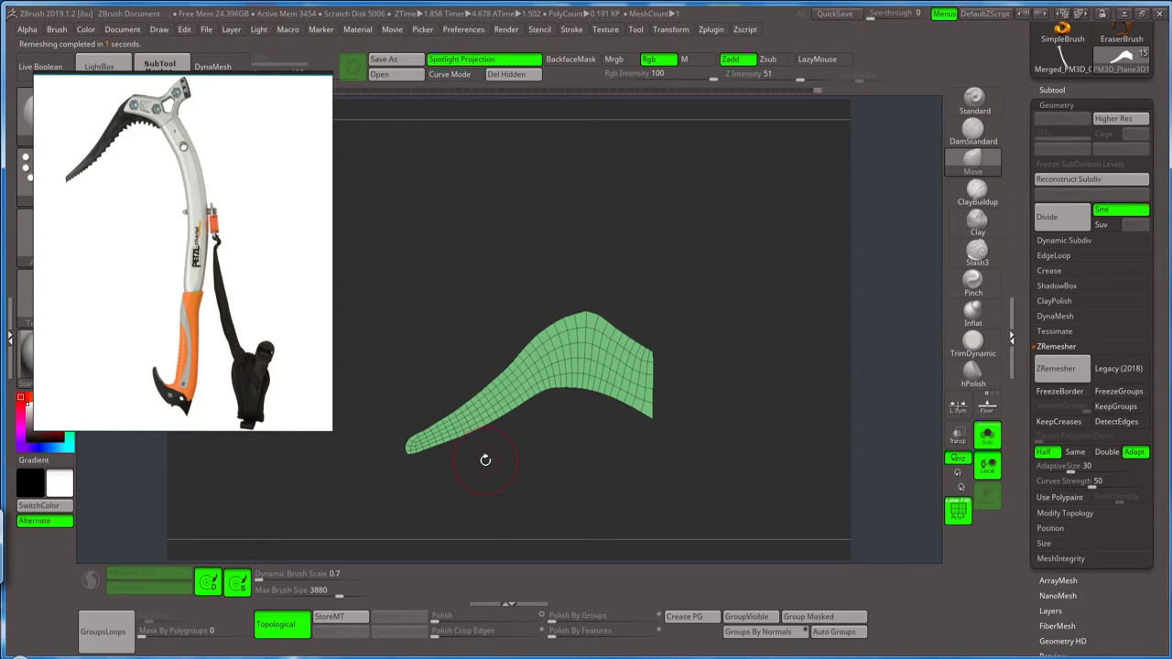
drag(485, 460, 489, 486)
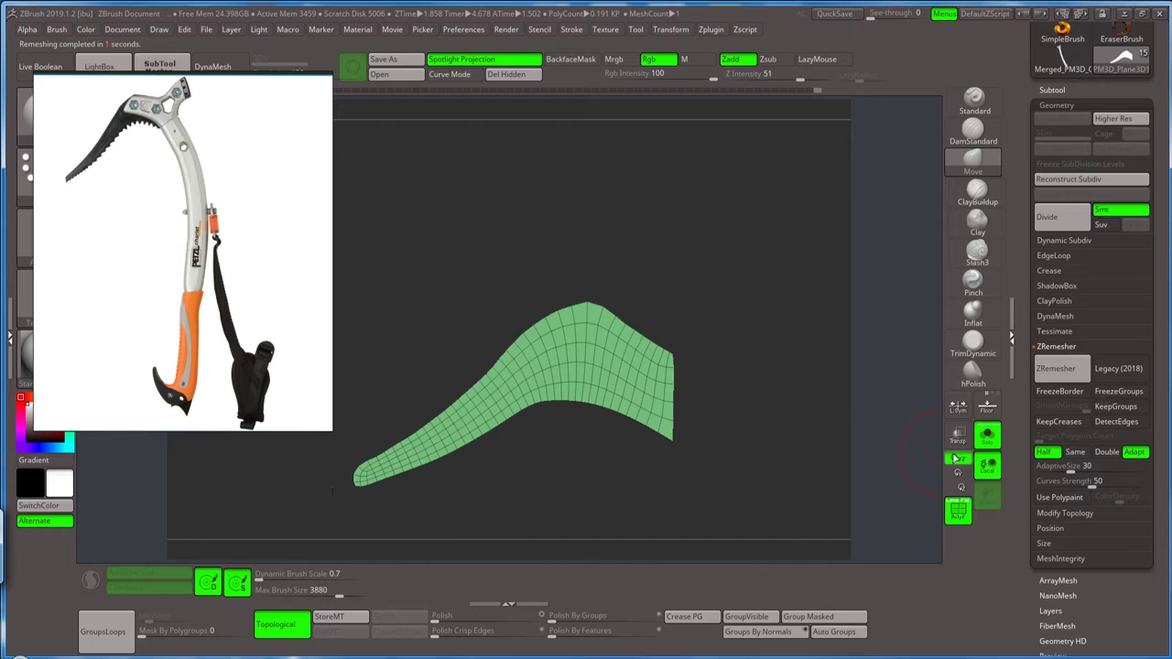
click(987, 436)
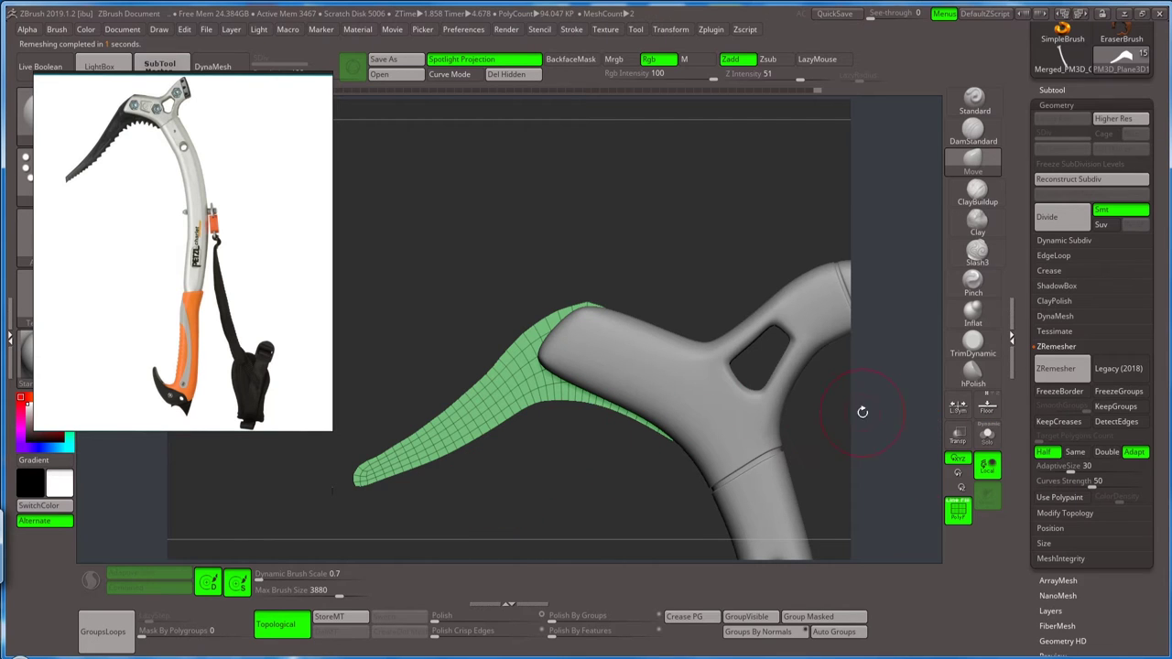
click(985, 469)
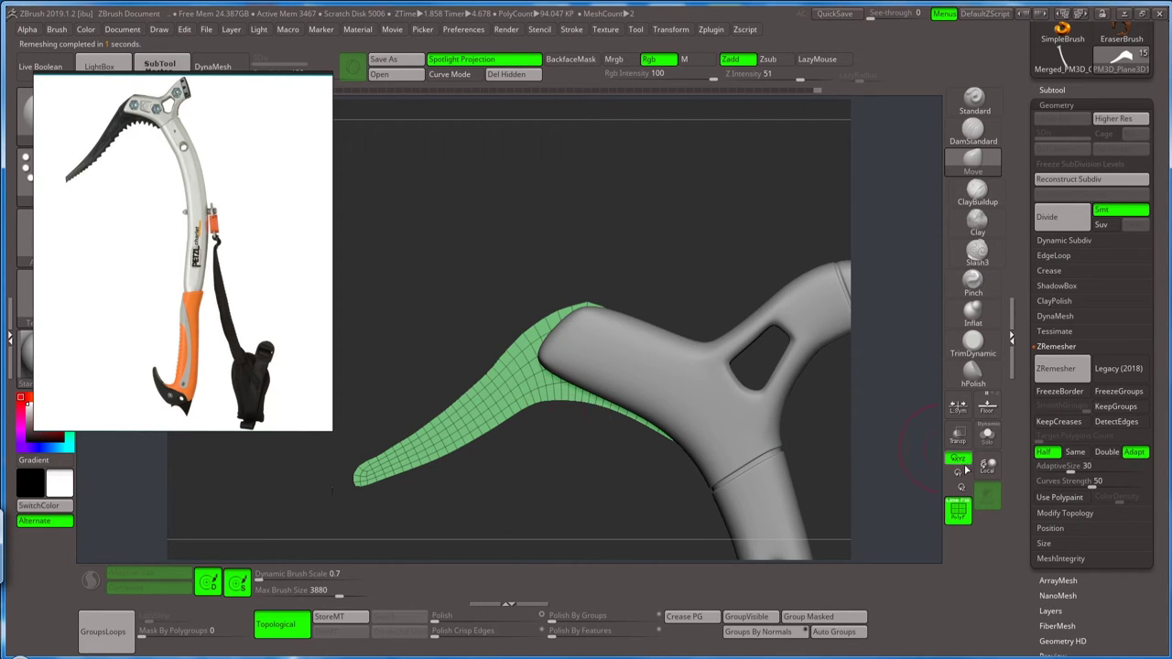
click(987, 465)
click(987, 436)
mouse_move(542, 439)
mouse_down()
mouse_move(531, 430)
mouse_move(565, 448)
mouse_move(601, 423)
mouse_move(645, 427)
mouse_move(556, 450)
mouse_up()
key(s)
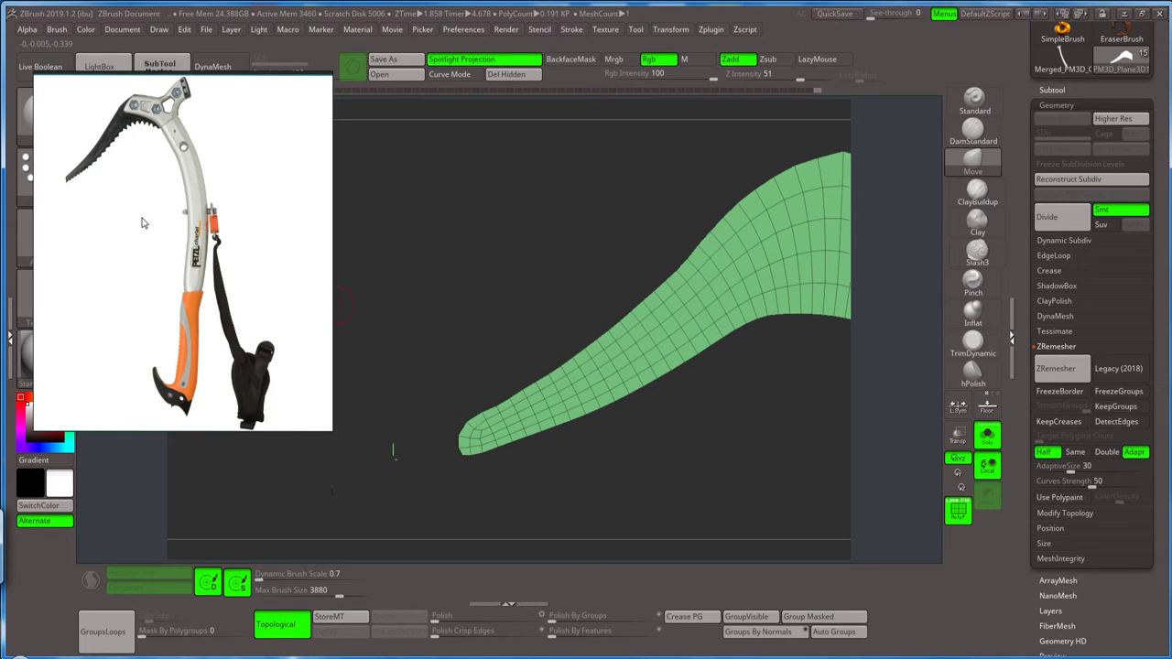
- Zoom the reference image in on the pick's teeth
scroll(144, 227, up, 2)
scroll(137, 240, up, 2)
scroll(129, 254, up, 2)
scroll(125, 260, up, 2)
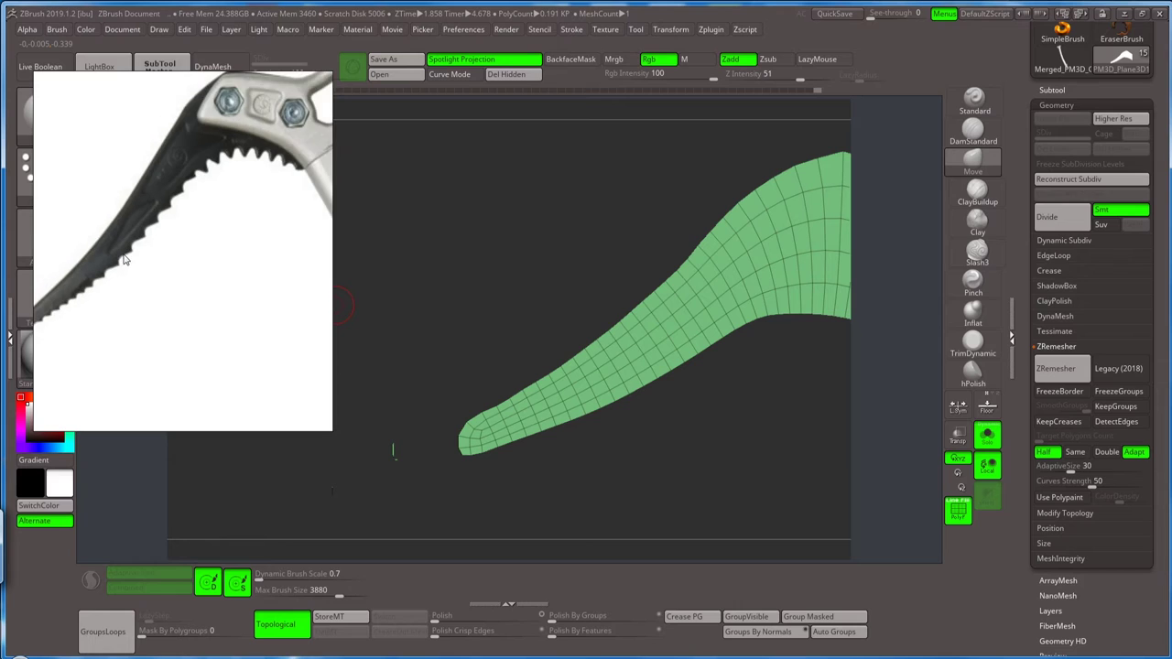
scroll(138, 263, down, 2)
scroll(169, 272, down, 1)
scroll(174, 274, down, 2)
scroll(151, 284, down, 2)
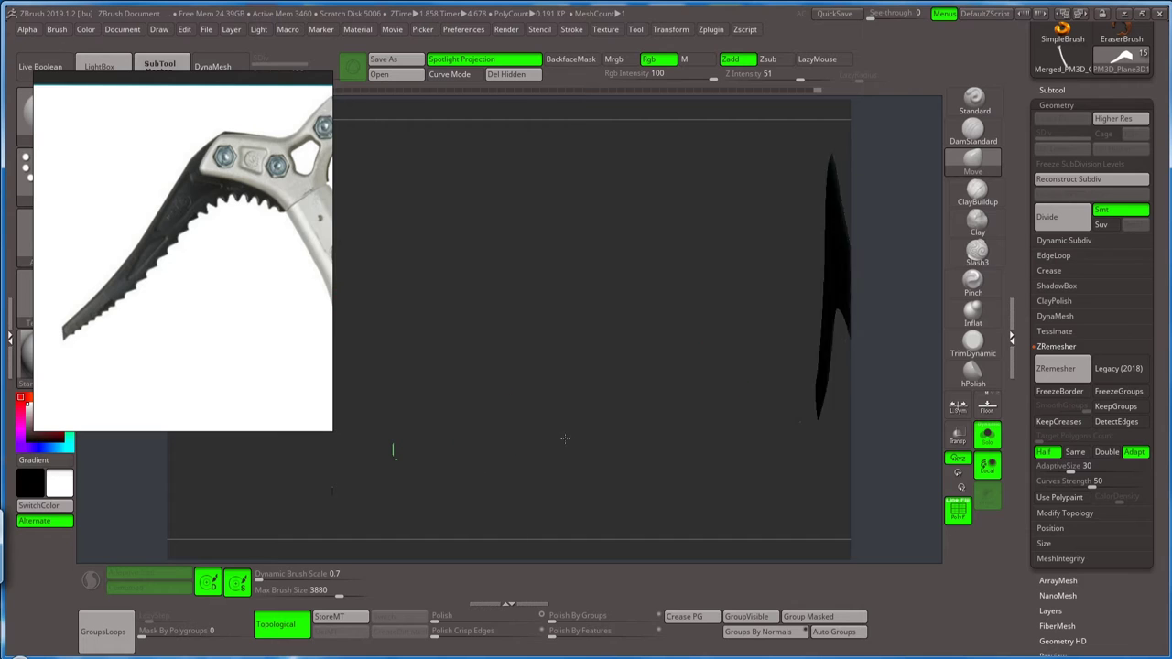
- Pull the blade tip's corner down with the Move brush into a blunter, squared-off end
click(651, 426)
mouse_move(652, 427)
mouse_down()
mouse_move(648, 392)
mouse_move(527, 468)
mouse_move(528, 424)
mouse_up()
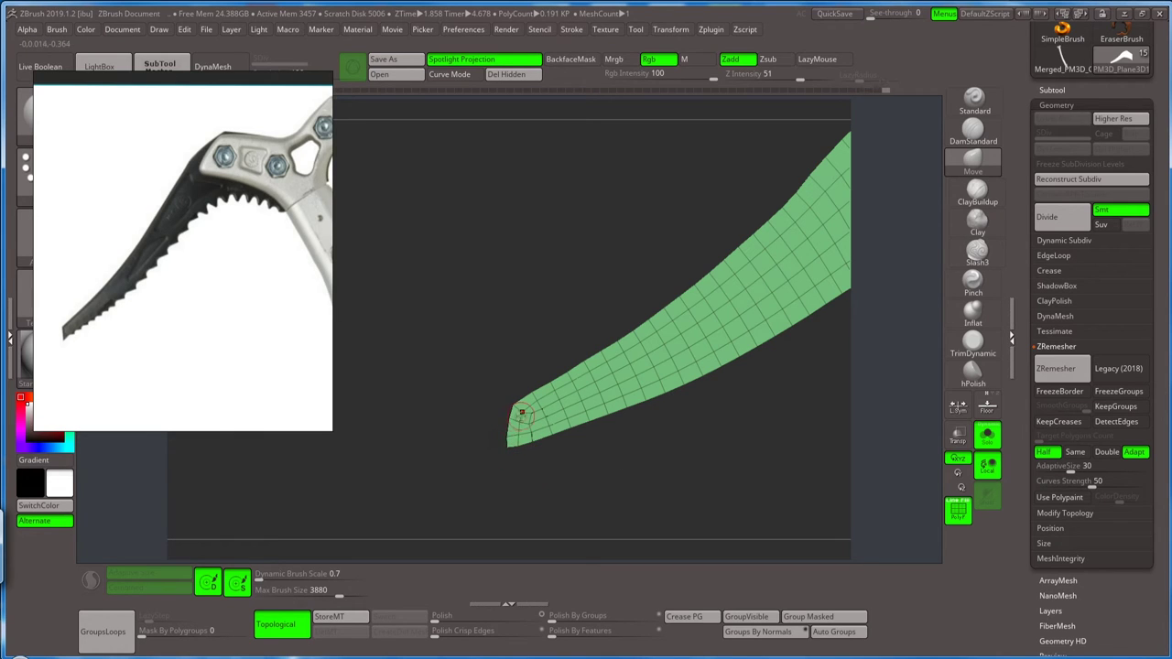
drag(521, 412, 510, 447)
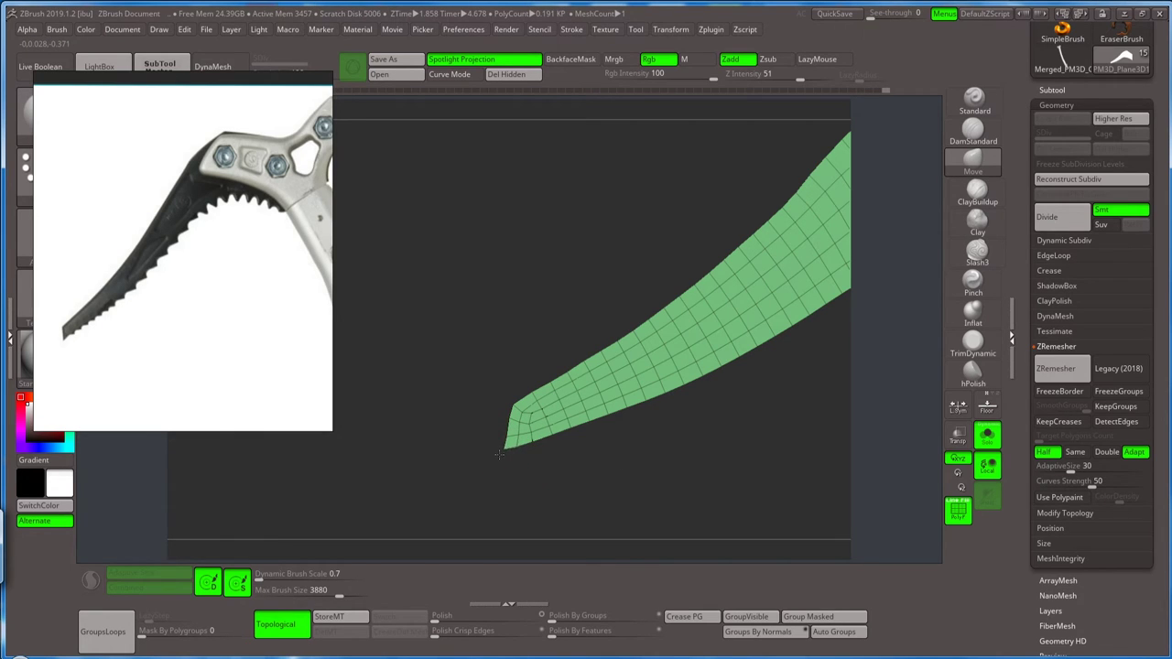
drag(692, 424, 552, 454)
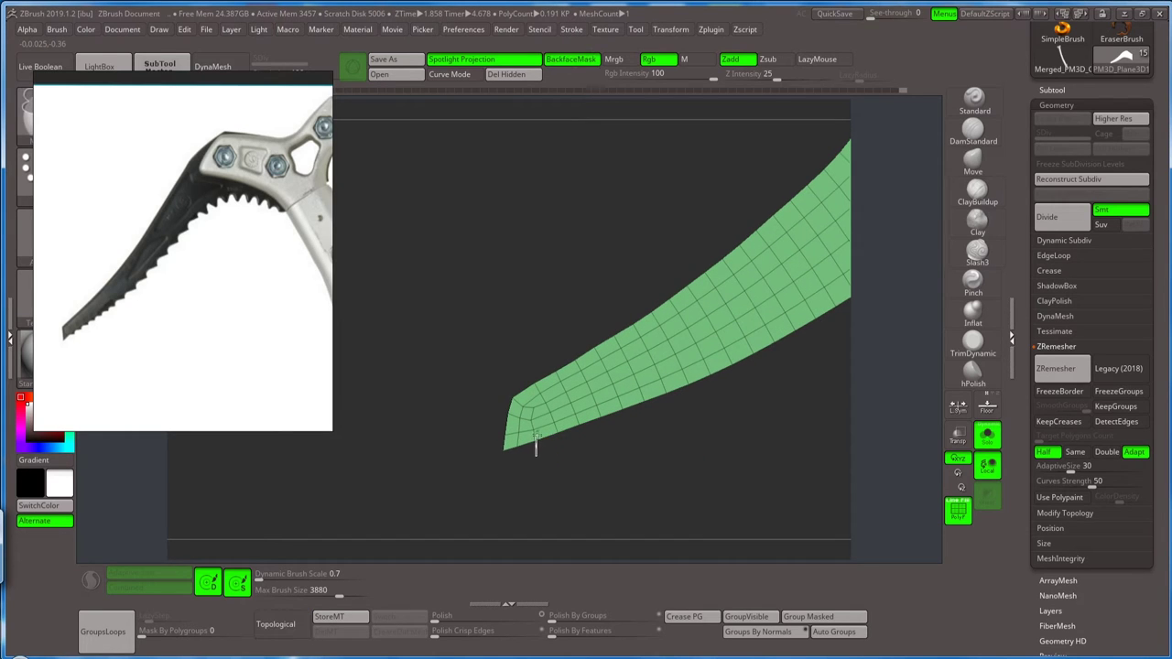
- Move the reference image aside and select the MaskLasso brush
drag(107, 107, 94, 240)
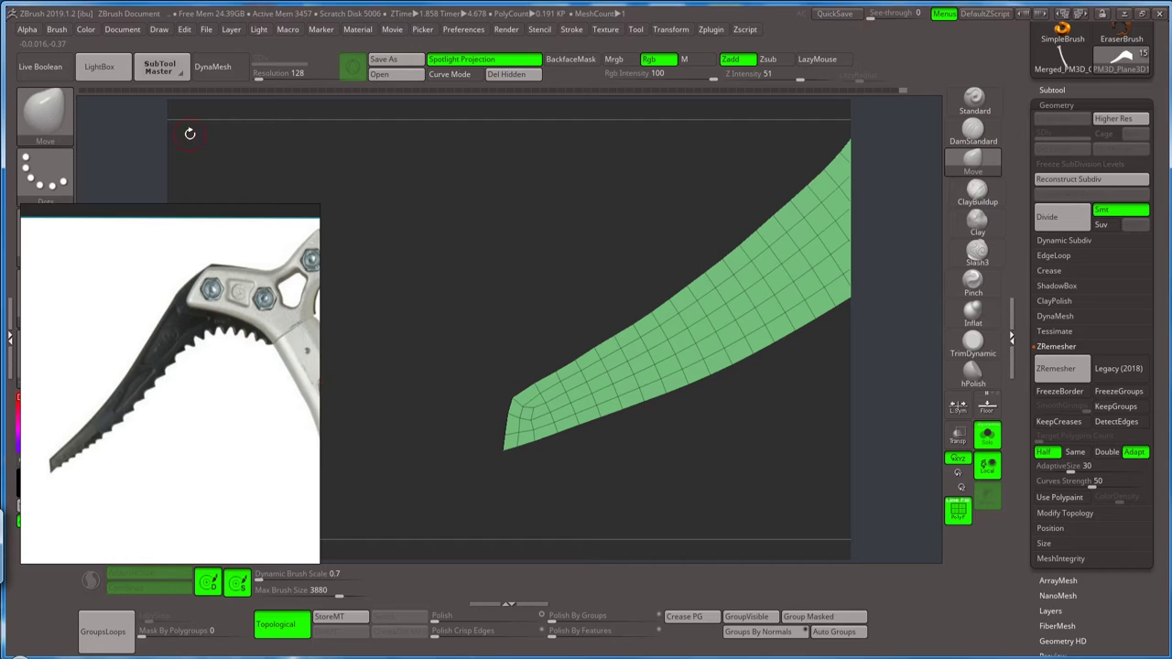
ctrl+click(46, 111)
click(178, 126)
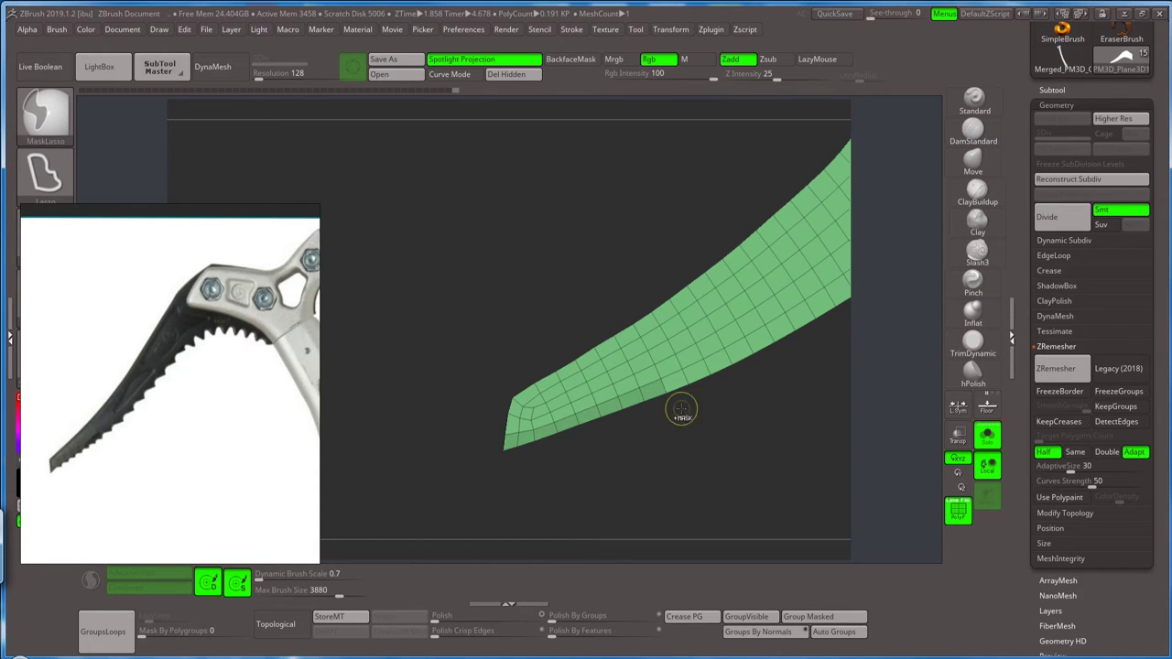
- Lasso-mask a band along the blade's lower edge
ctrl+drag(662, 394, 707, 364)
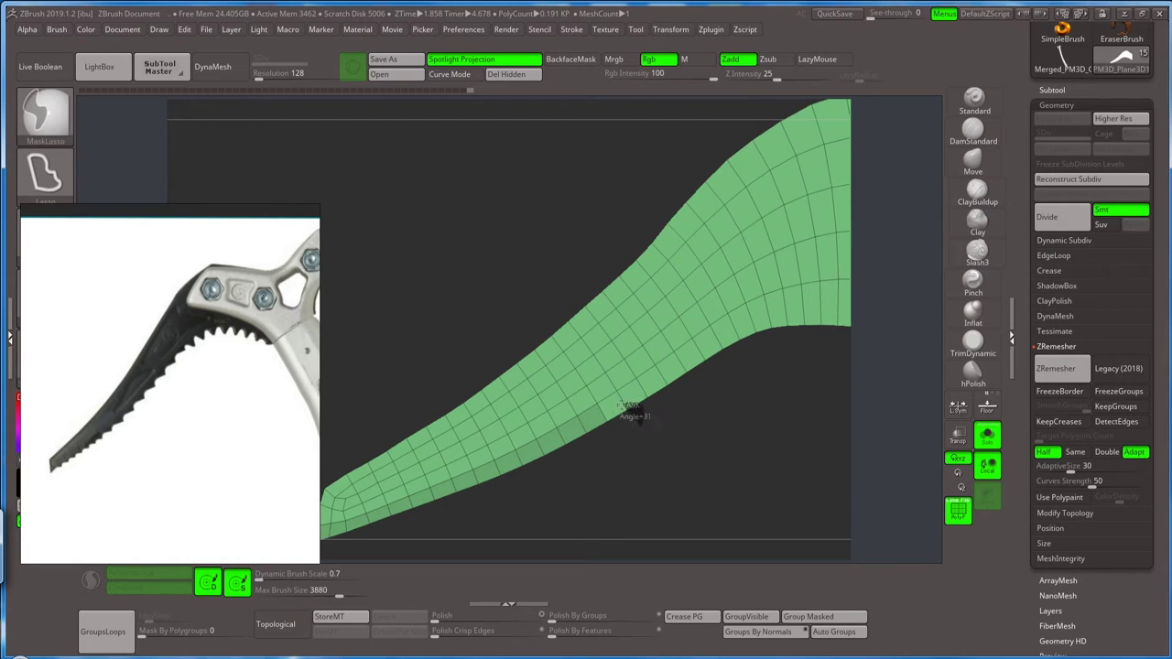
mouse_move(636, 413)
ctrl+mouse_down()
mouse_move(738, 366)
mouse_move(740, 337)
mouse_move(778, 339)
ctrl+mouse_up()
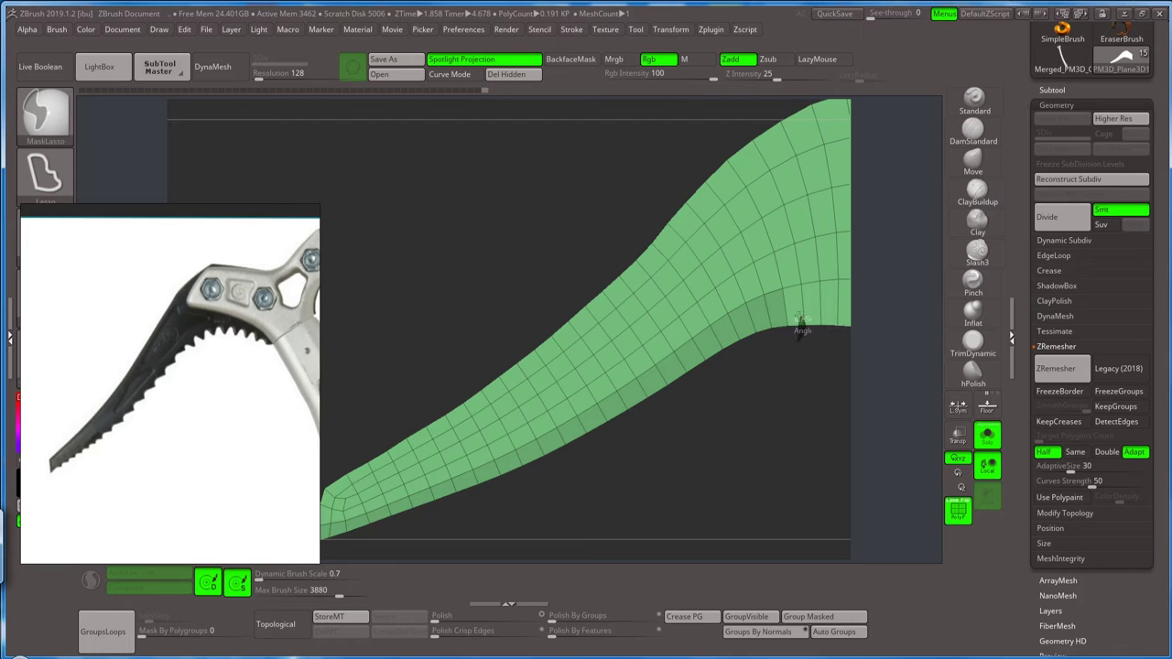
key(ctrl+z)
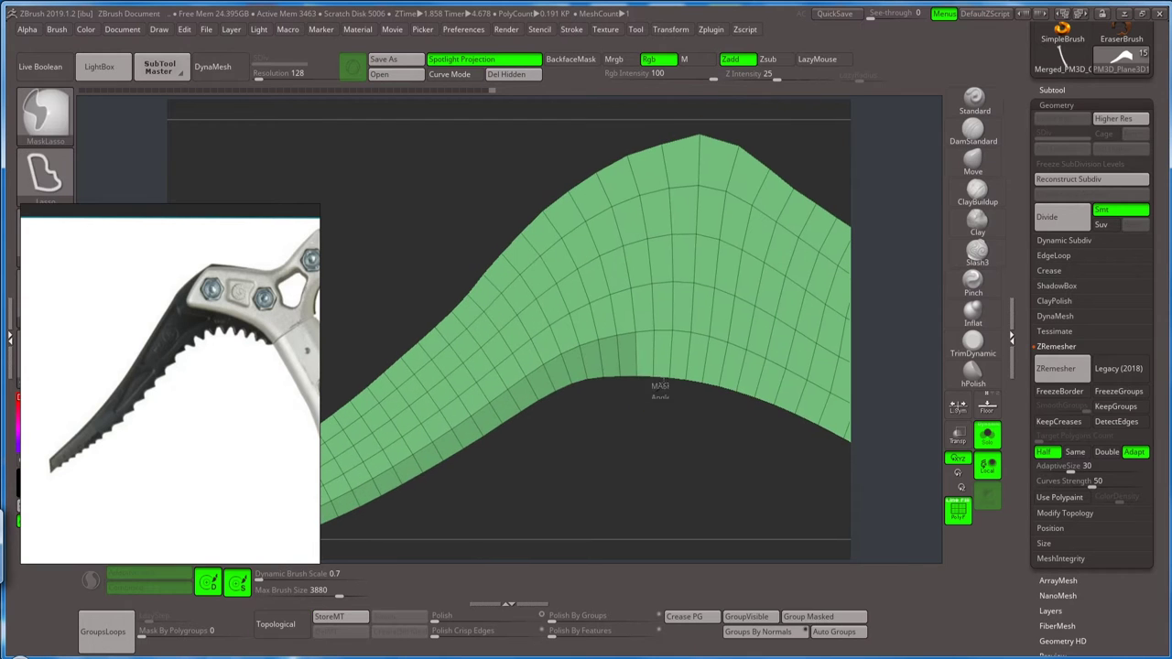
mouse_move(685, 375)
ctrl+mouse_down()
mouse_move(713, 403)
mouse_move(653, 405)
ctrl+mouse_up()
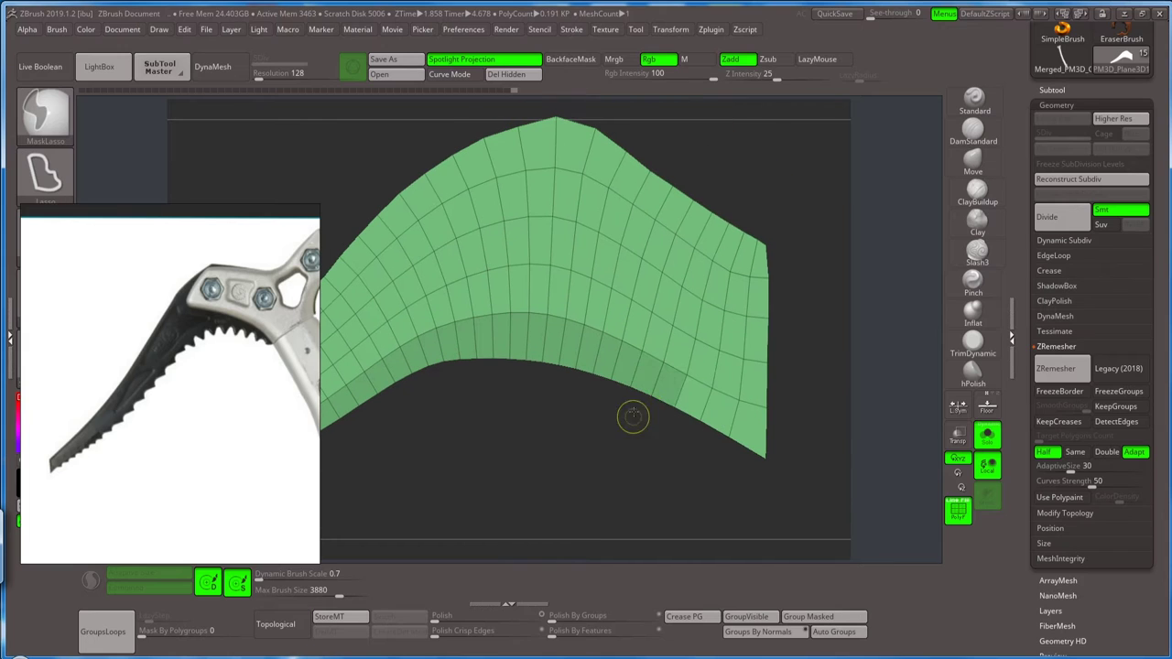
drag(804, 352, 809, 346)
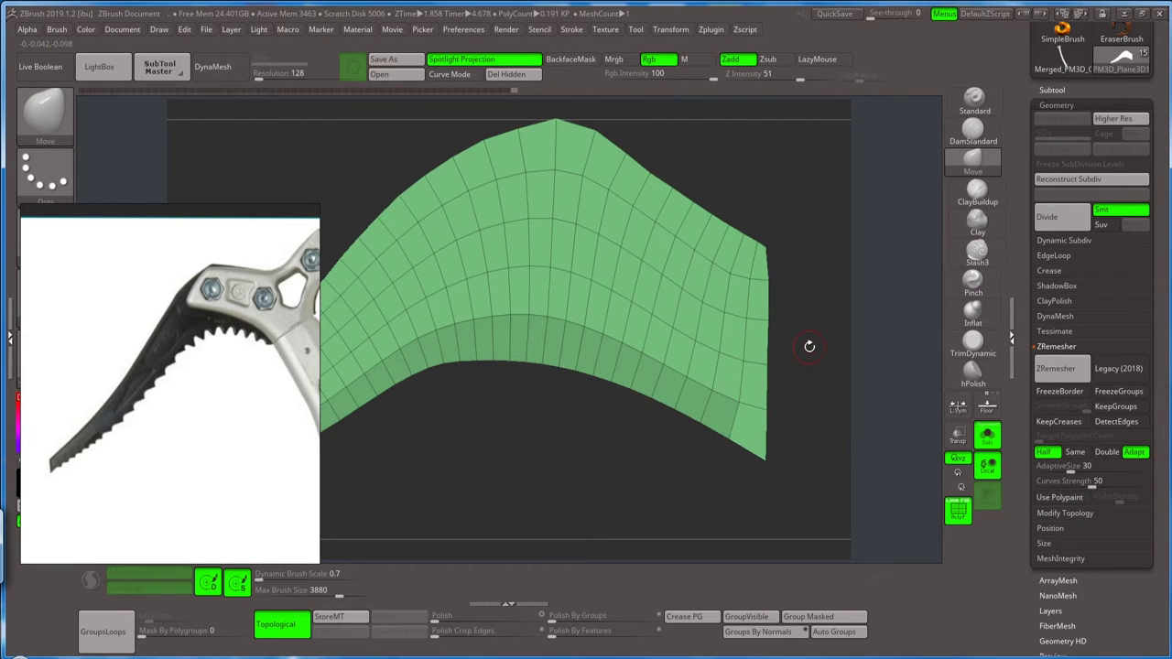
key(w)
drag(442, 205, 430, 256)
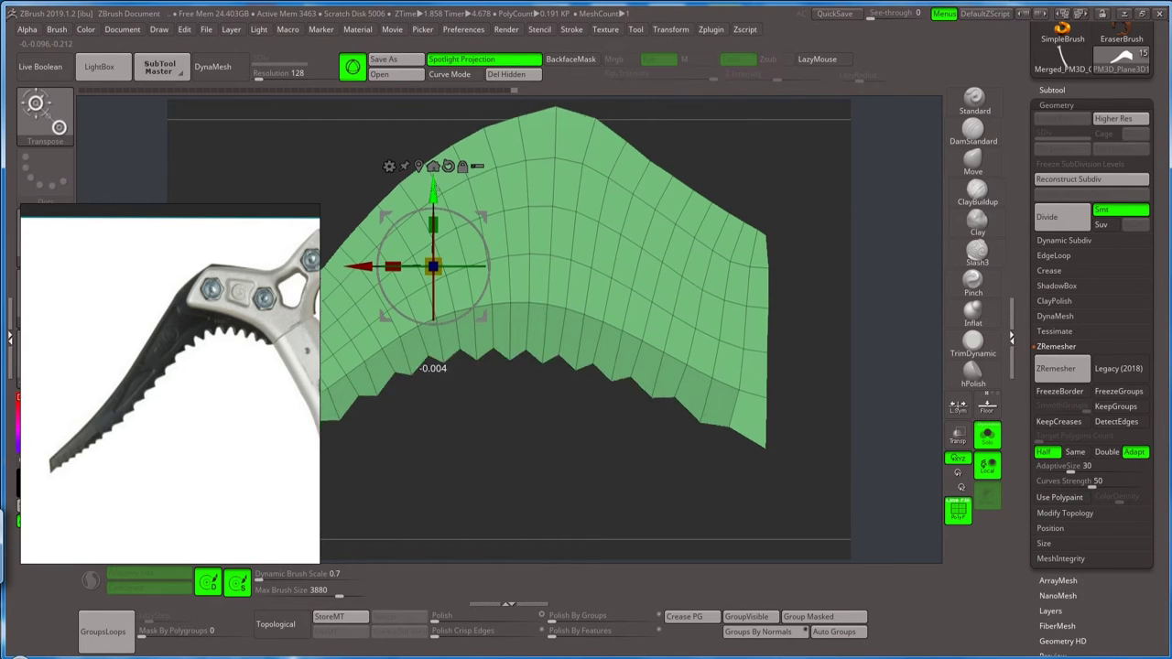
key(ctrl+z)
- Invert the mask and drag the Transpose gizmo to pull the lower strip into sawtooth teeth
ctrl+click(809, 355)
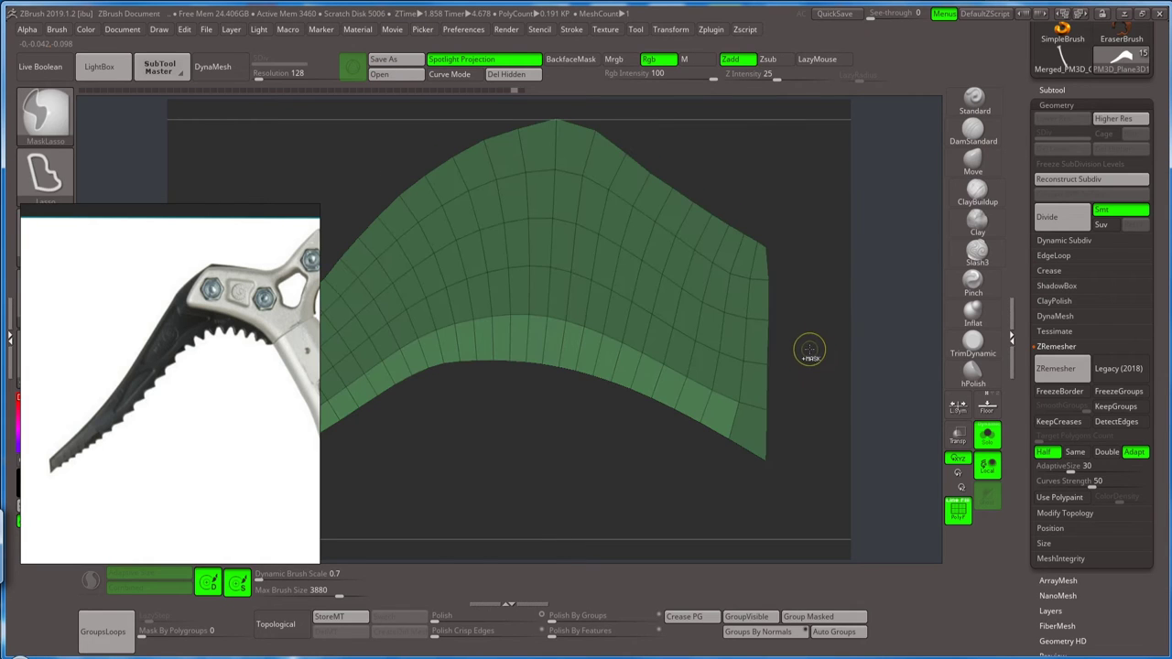
key(w)
drag(434, 204, 434, 240)
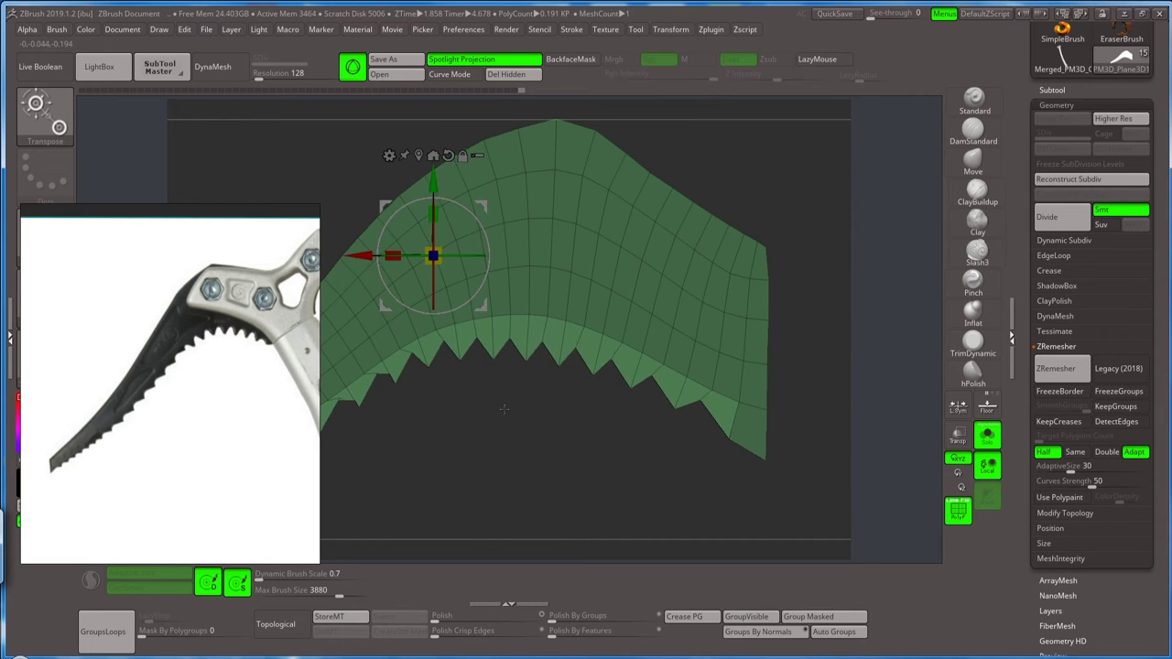
drag(549, 439, 604, 361)
ctrl+click(604, 361)
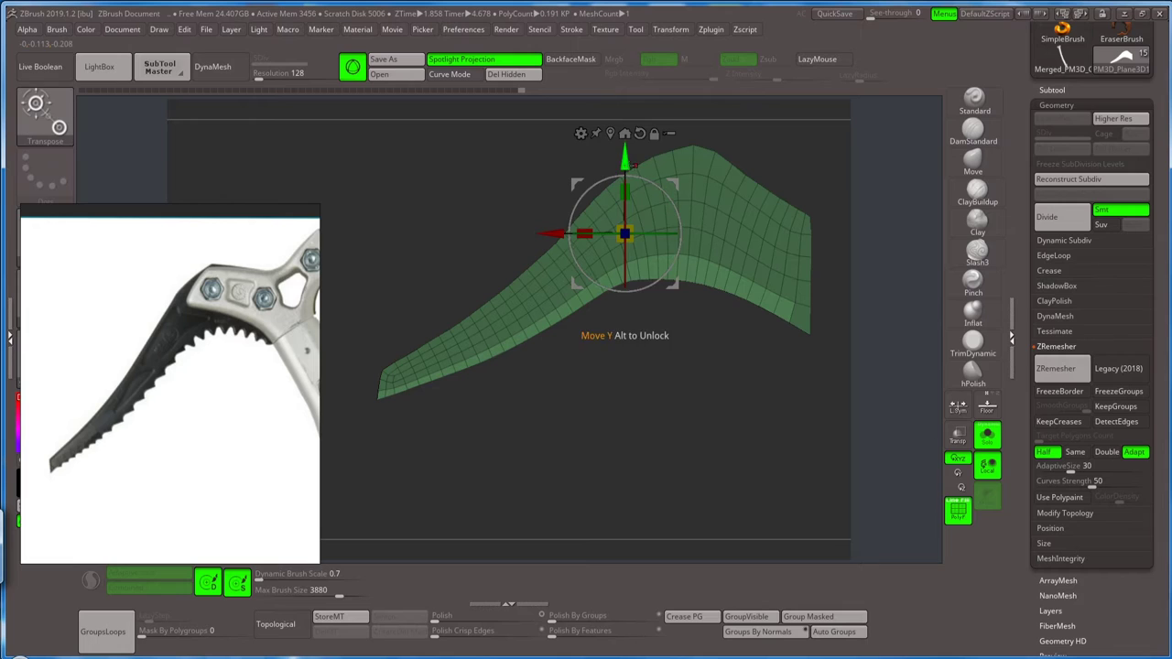
drag(626, 151, 625, 161)
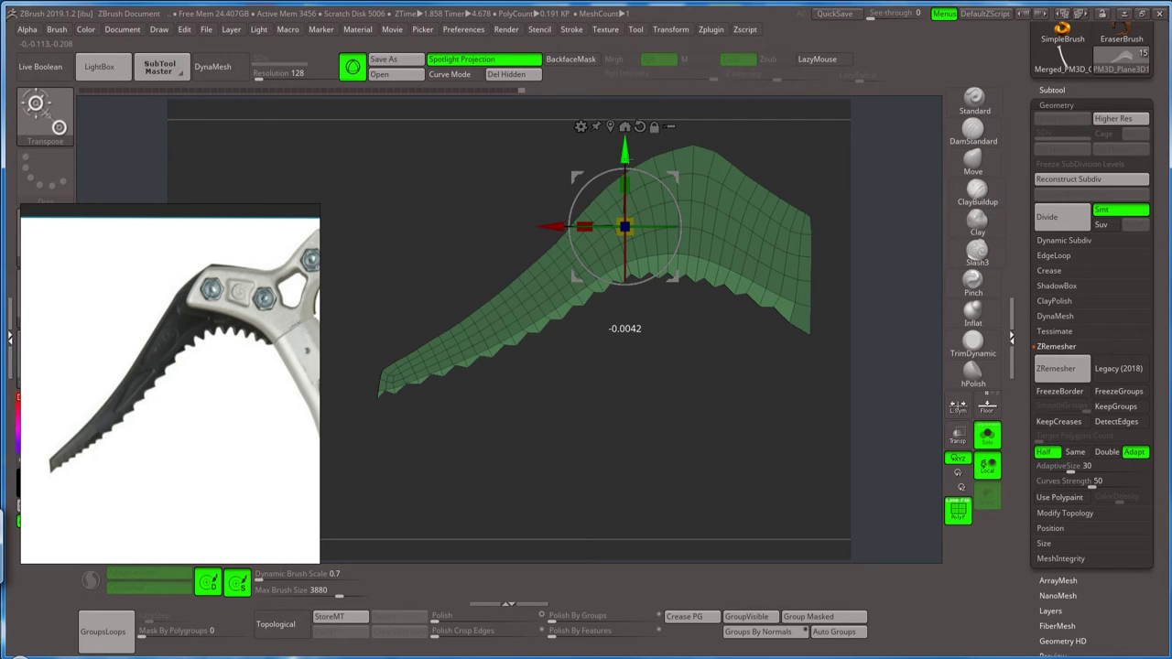
key(q)
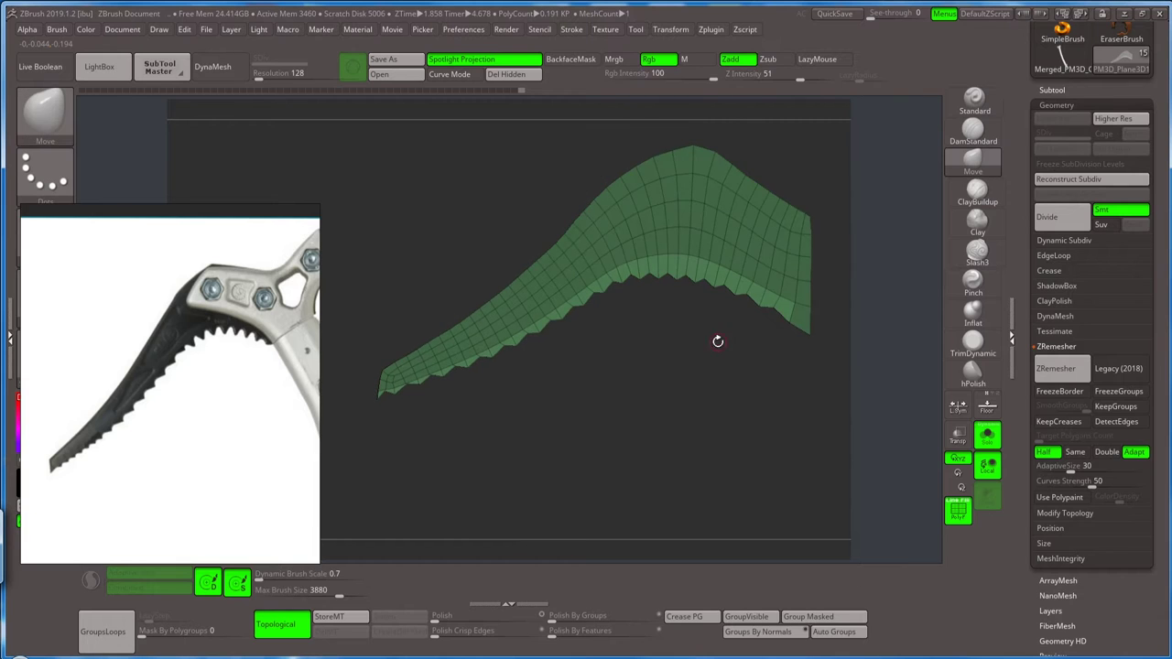
mouse_move(718, 341)
mouse_down()
mouse_move(641, 445)
mouse_move(686, 387)
mouse_up()
key(b)
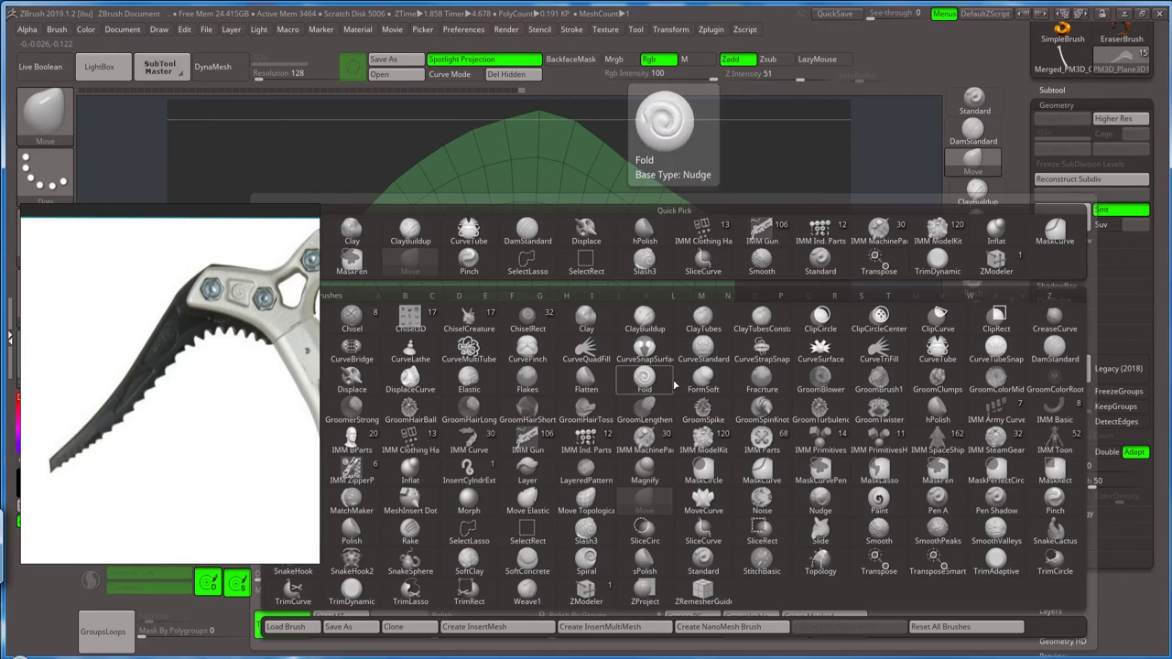
key(z)
key(m)
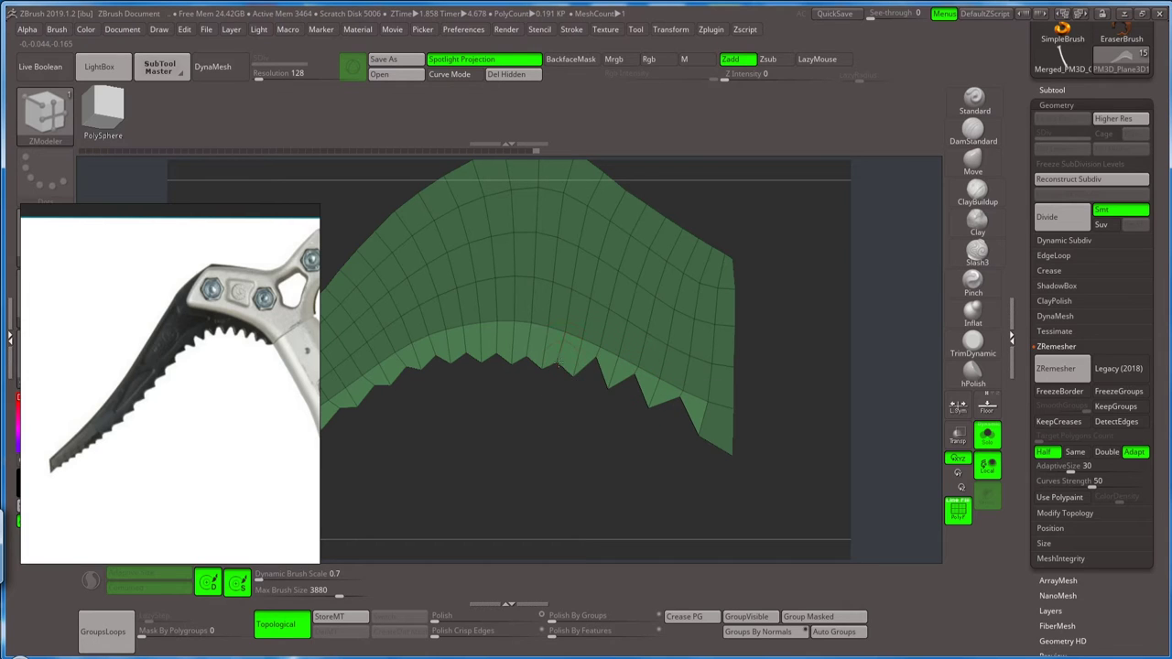
drag(540, 414, 630, 403)
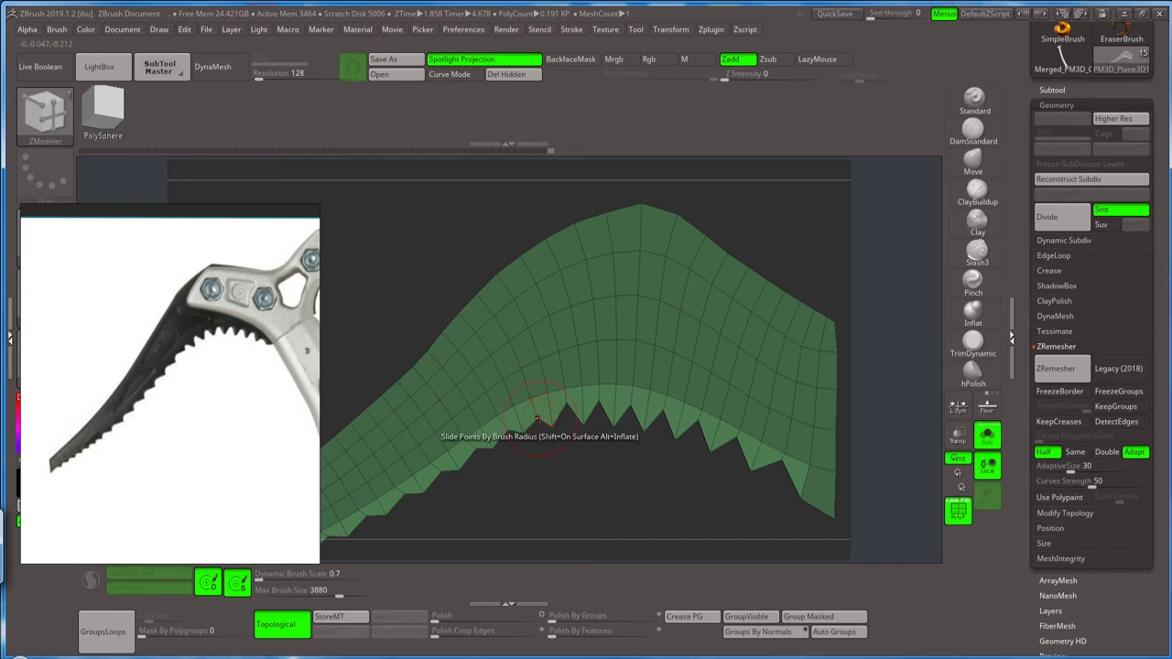
drag(568, 409, 630, 382)
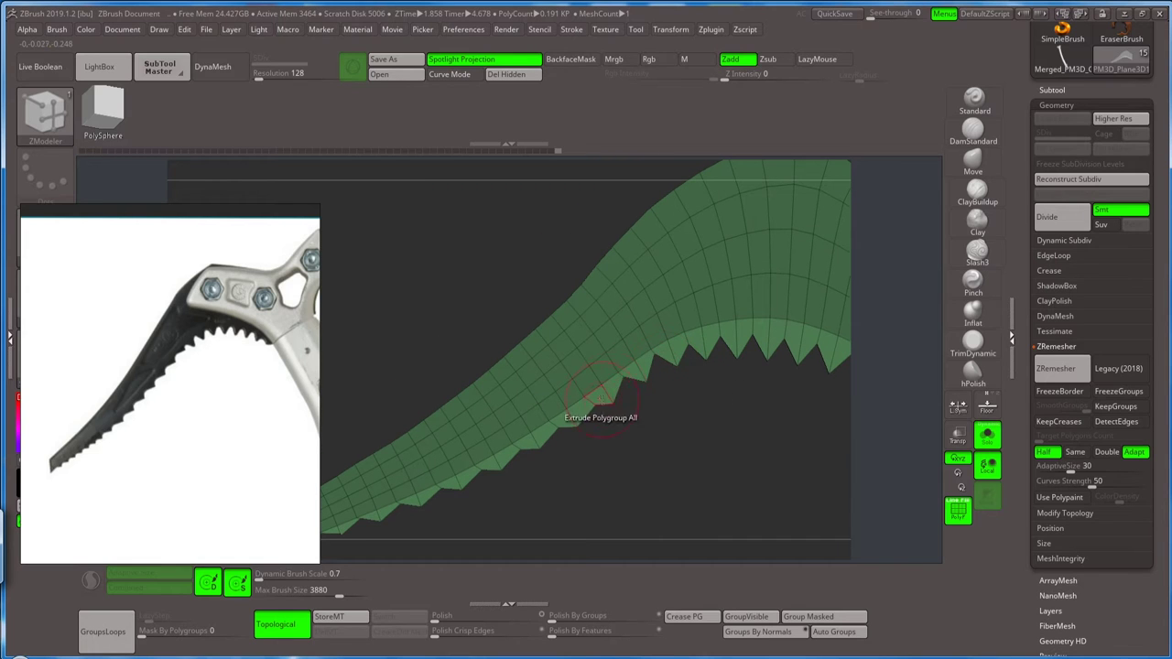
drag(557, 449, 631, 395)
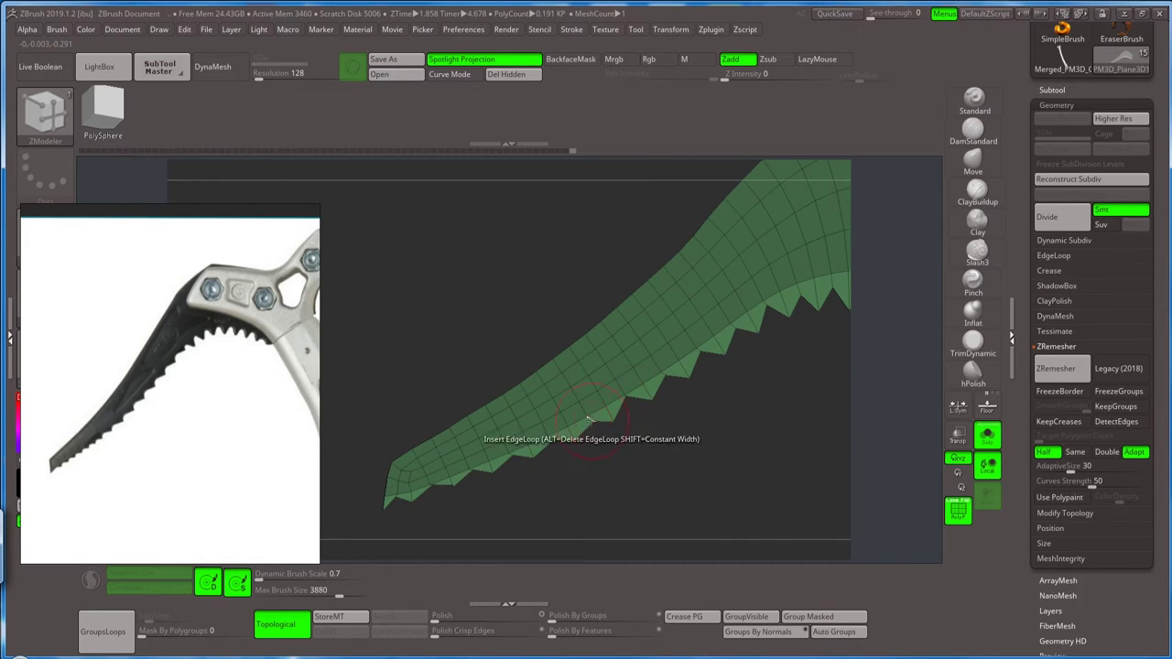
drag(445, 489, 530, 429)
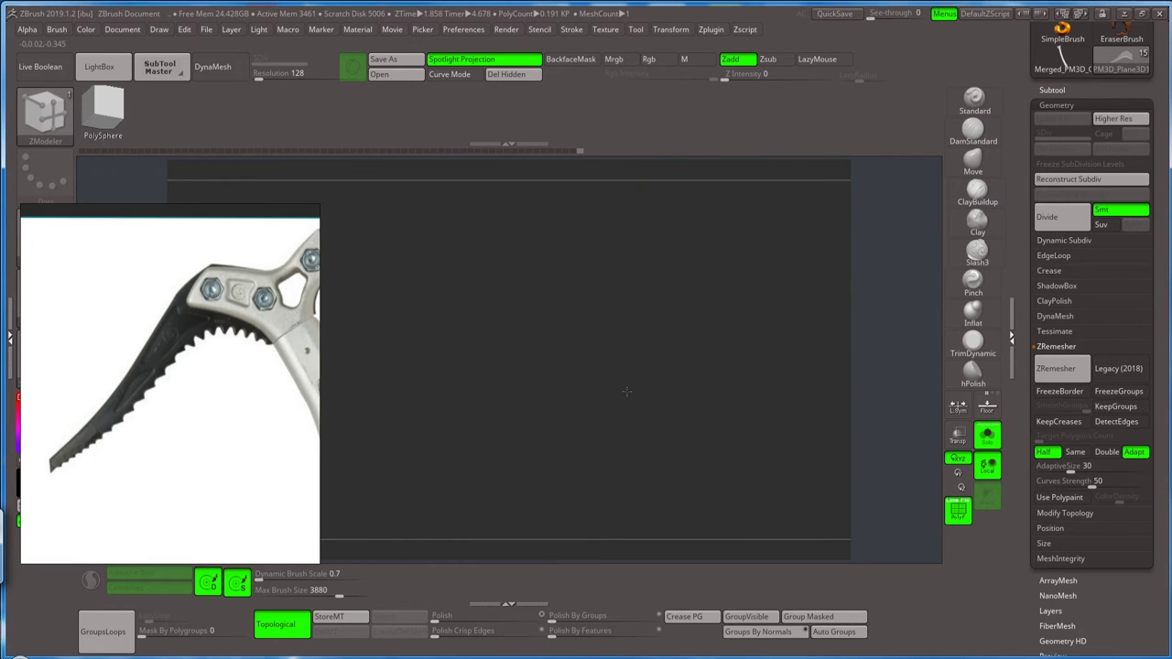
alt+drag(541, 428, 537, 452)
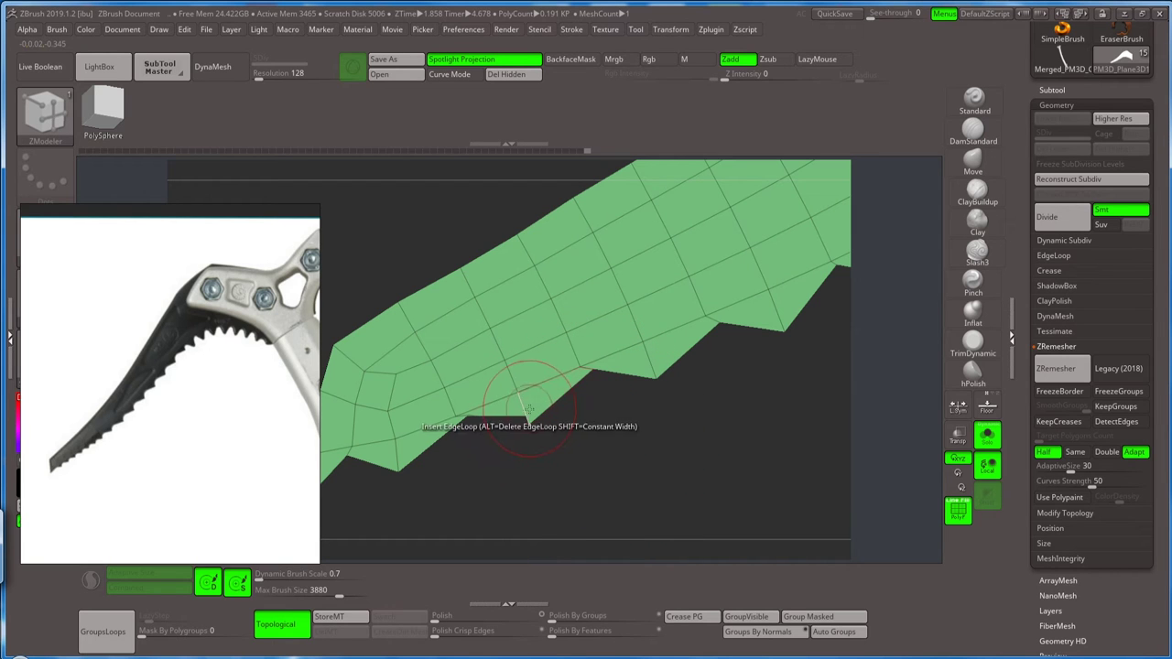
mouse_move(531, 430)
mouse_down()
mouse_move(598, 416)
mouse_move(559, 393)
mouse_up()
key(s)
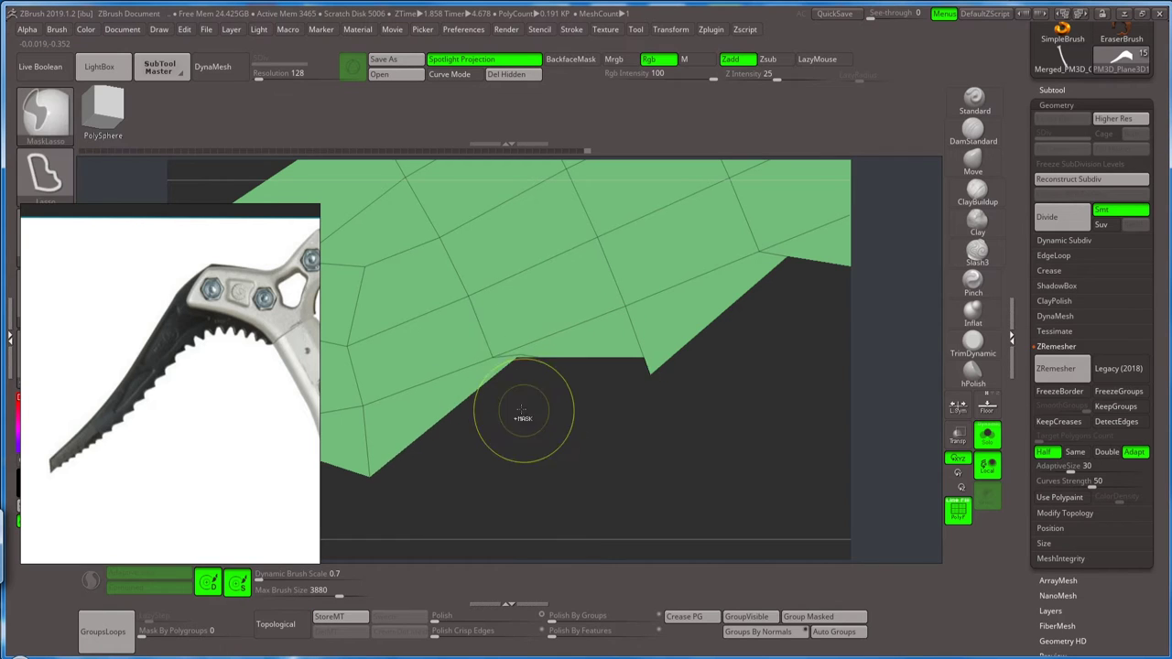
ctrl+click(531, 417)
ctrl+click(561, 423)
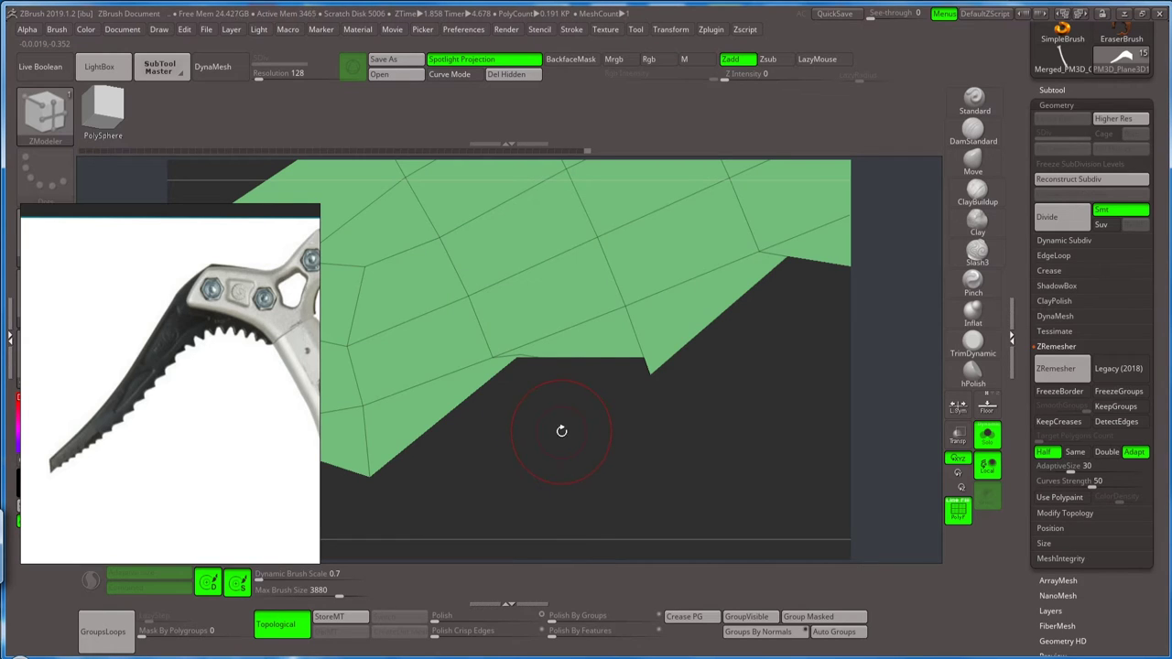
mouse_move(520, 356)
alt+mouse_down()
mouse_move(552, 406)
mouse_move(531, 336)
mouse_move(596, 418)
mouse_move(520, 415)
alt+mouse_up()
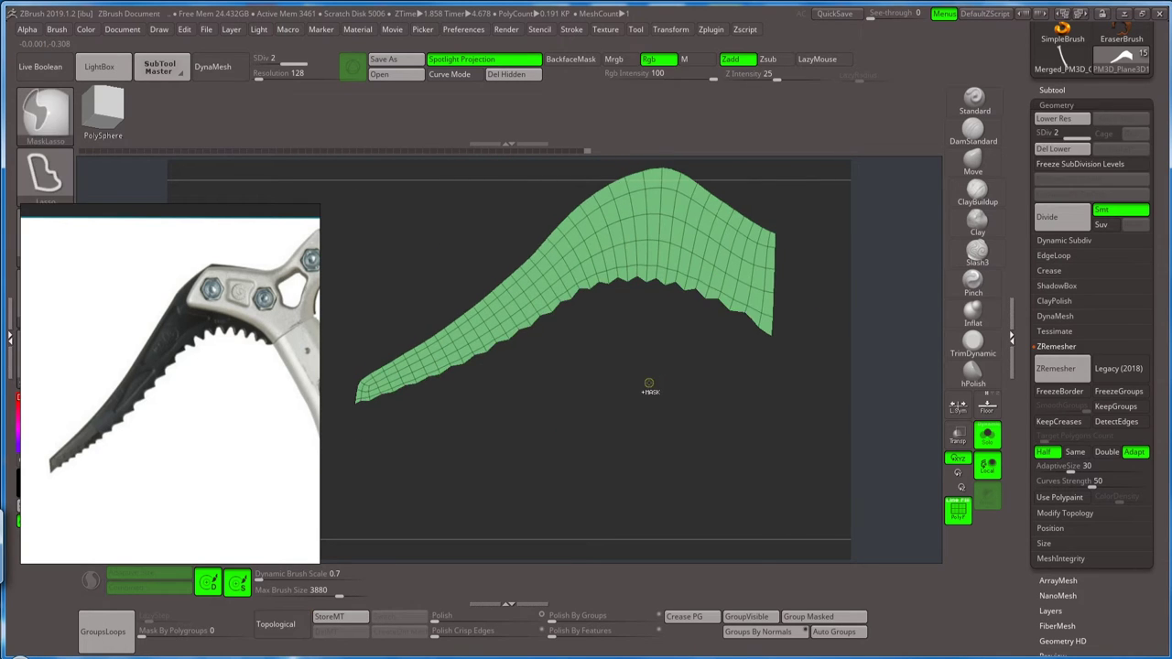
key(ctrl)
mouse_move(648, 385)
mouse_down()
mouse_move(691, 376)
mouse_move(657, 362)
mouse_up()
- Insert an edge loop across the lower blade with ZModeler and preview it smoothed with Ctrl+D
key(space)
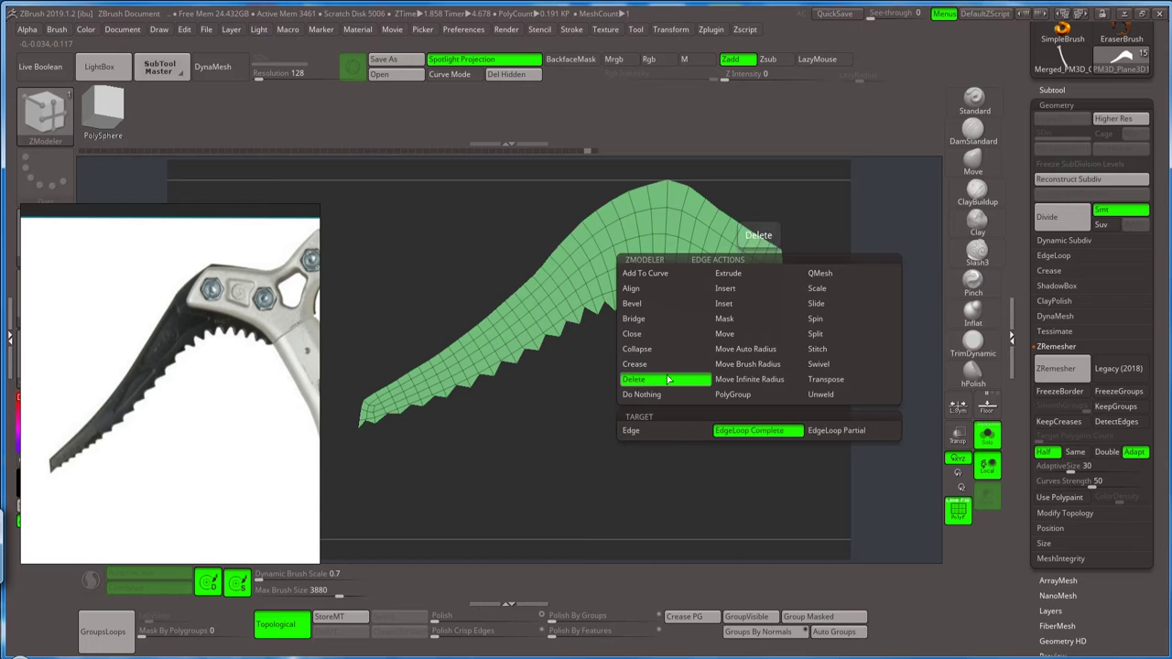
key(space)
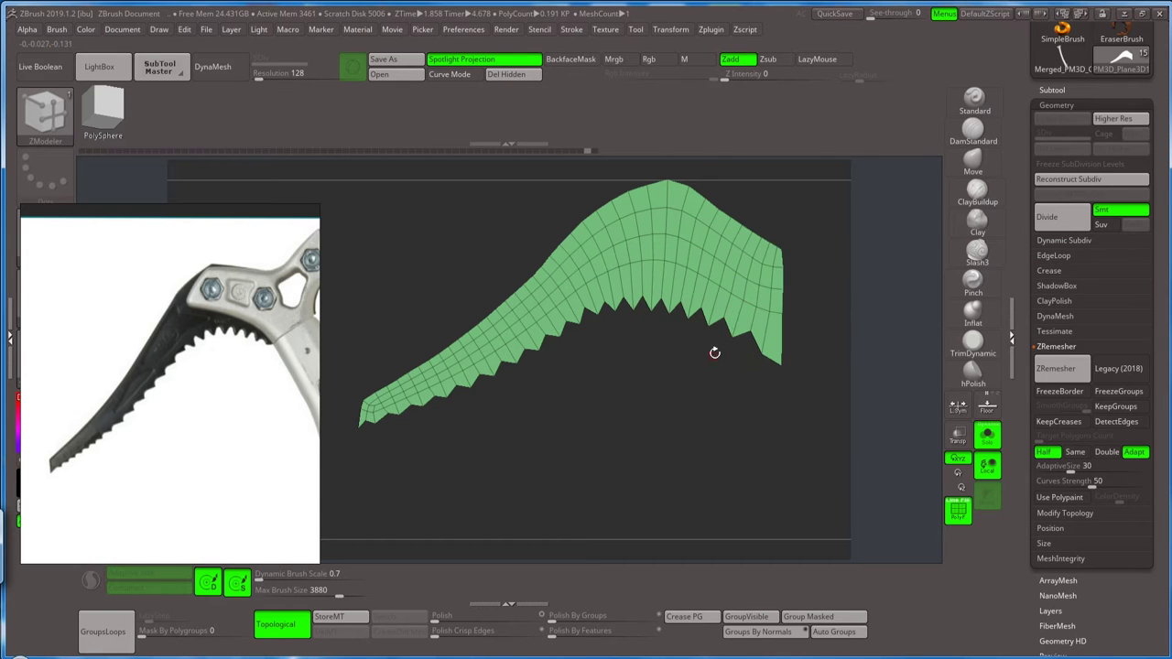
mouse_move(714, 353)
mouse_down()
mouse_move(701, 348)
mouse_move(760, 352)
mouse_up()
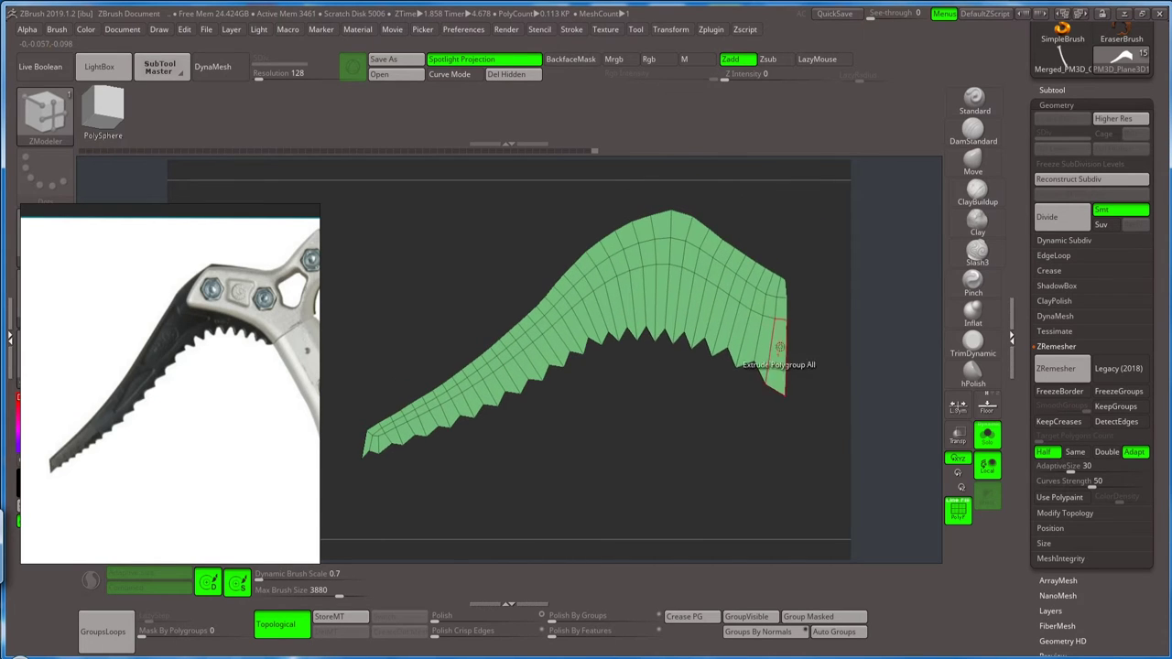
key(space)
click(777, 296)
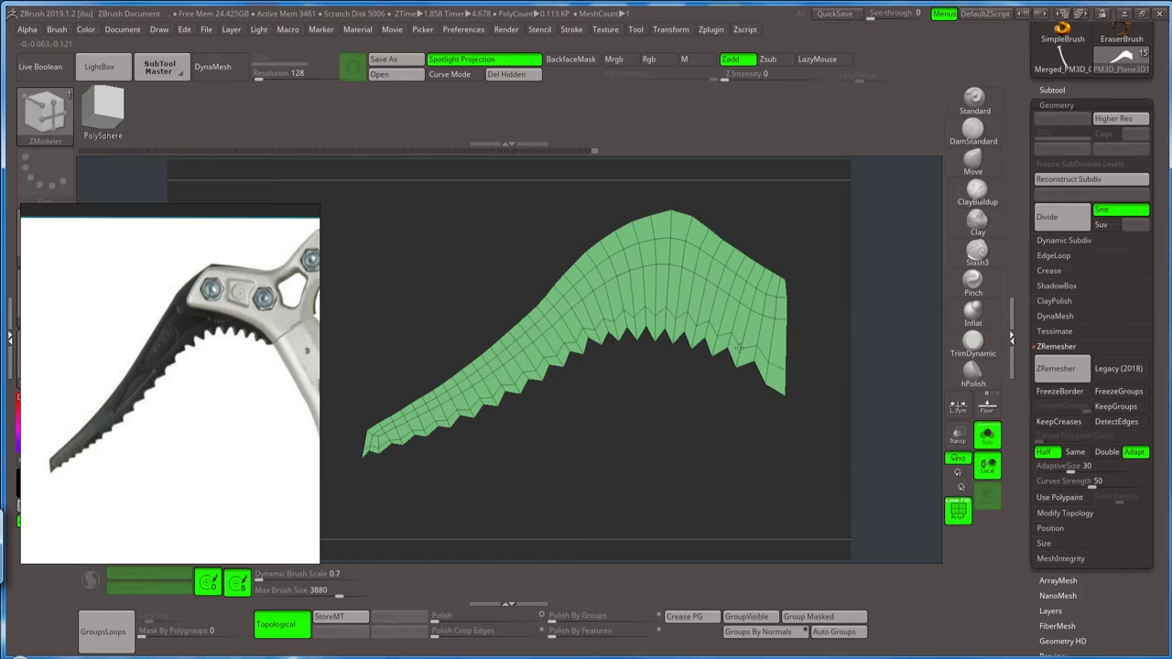
click(738, 316)
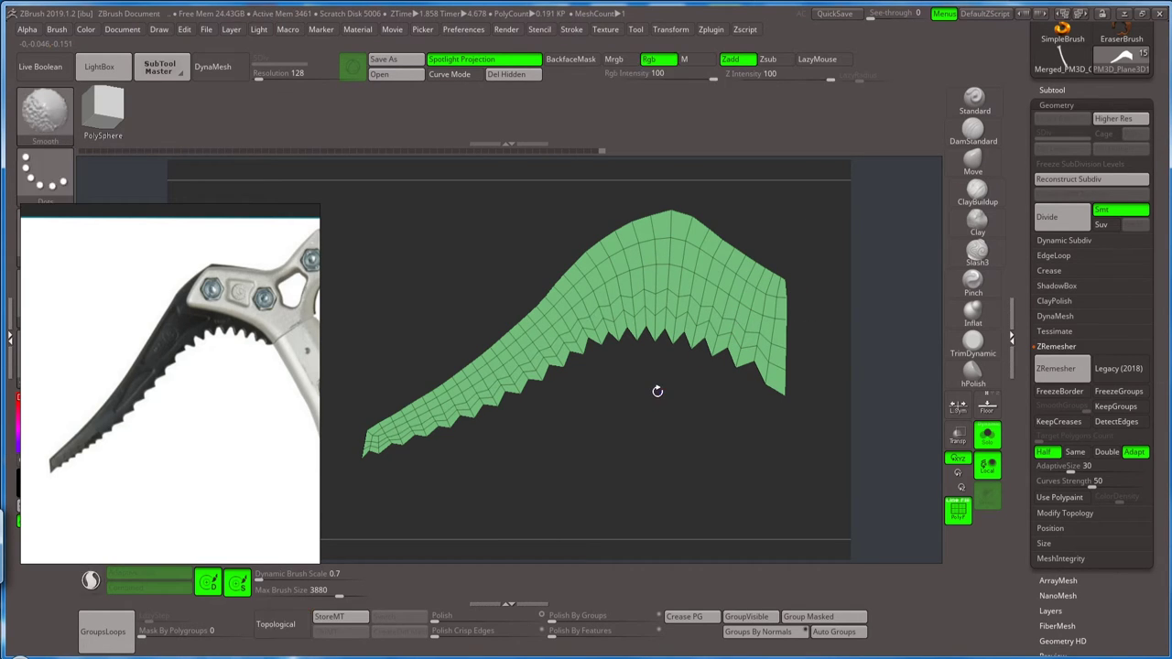
key(ctrl+d)
key(ctrl+d)
key(ctrl+d)
key(shift+f)
key(shift+d)
key(shift+d)
key(shift+d)
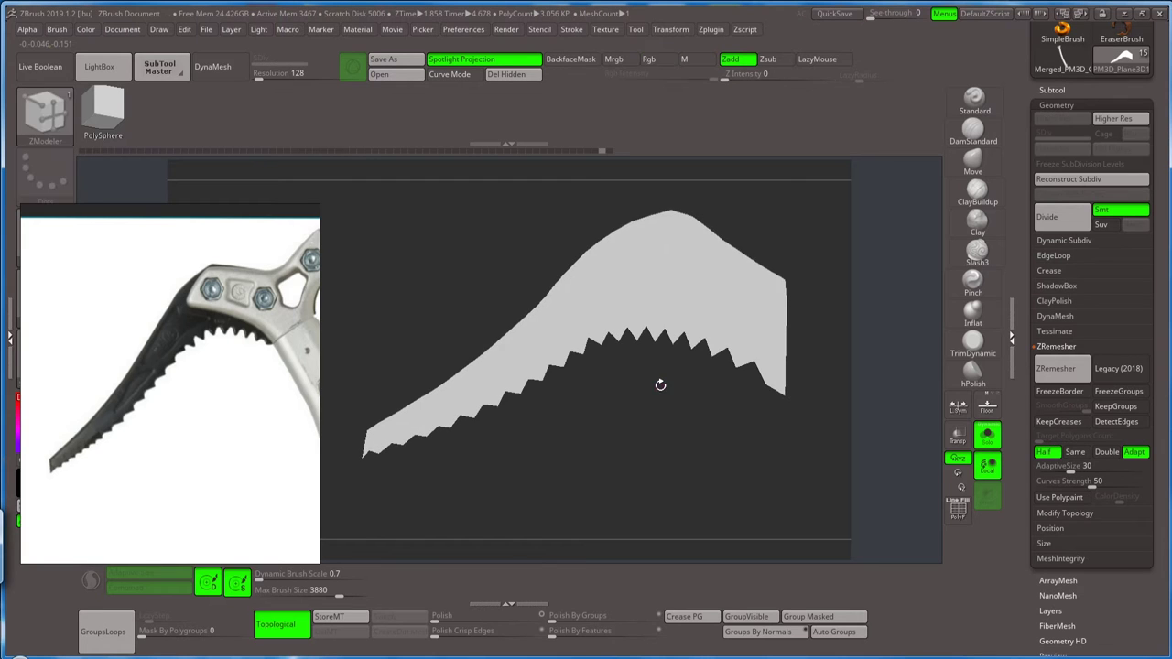
key(shift+f)
- Add an edge loop along the teeth, check the smoothed preview, and return to the 0.23 KP base
mouse_move(654, 391)
alt+mouse_down()
mouse_move(691, 374)
mouse_move(670, 362)
alt+mouse_up()
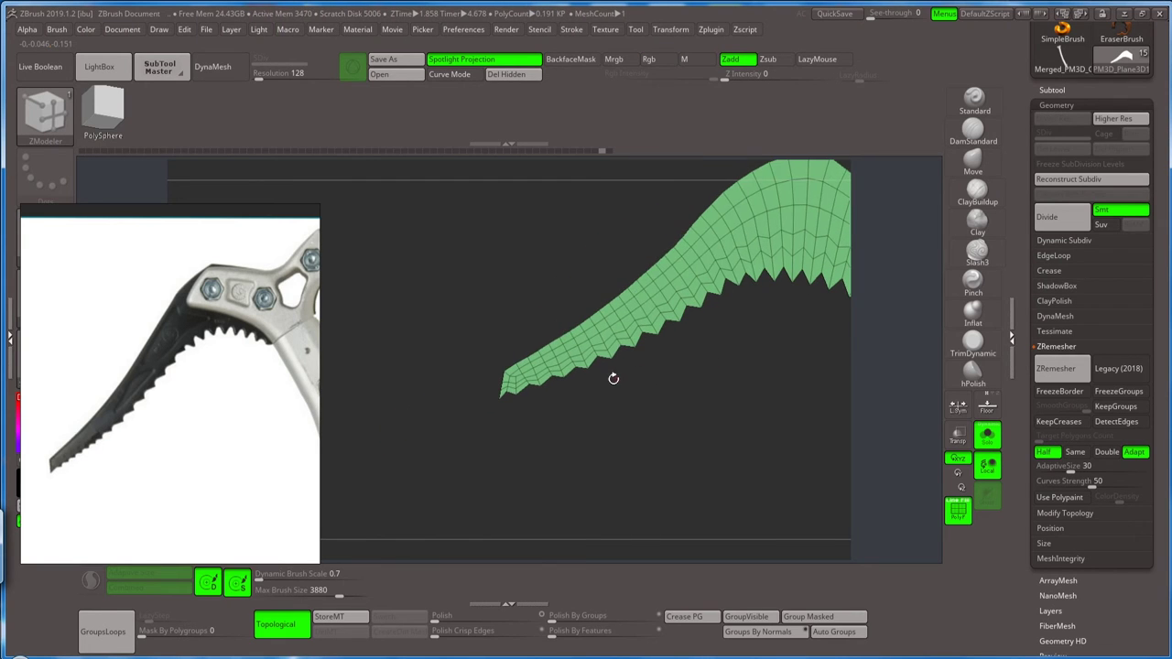
alt+drag(547, 395, 599, 387)
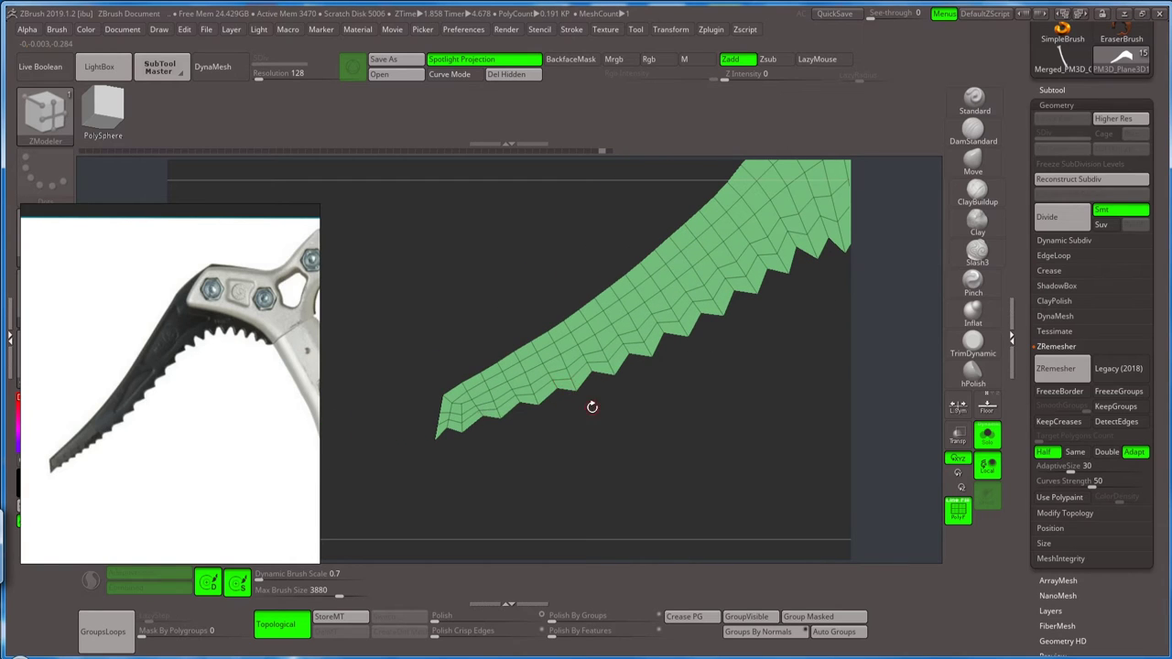
key(space)
click(565, 353)
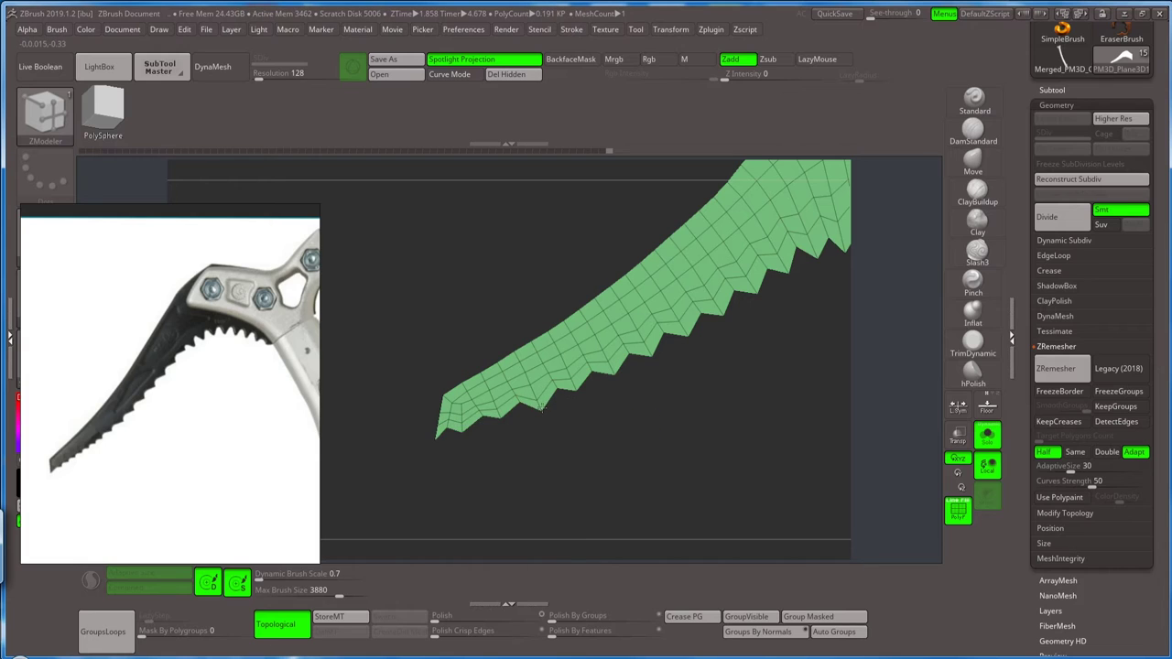
key(s)
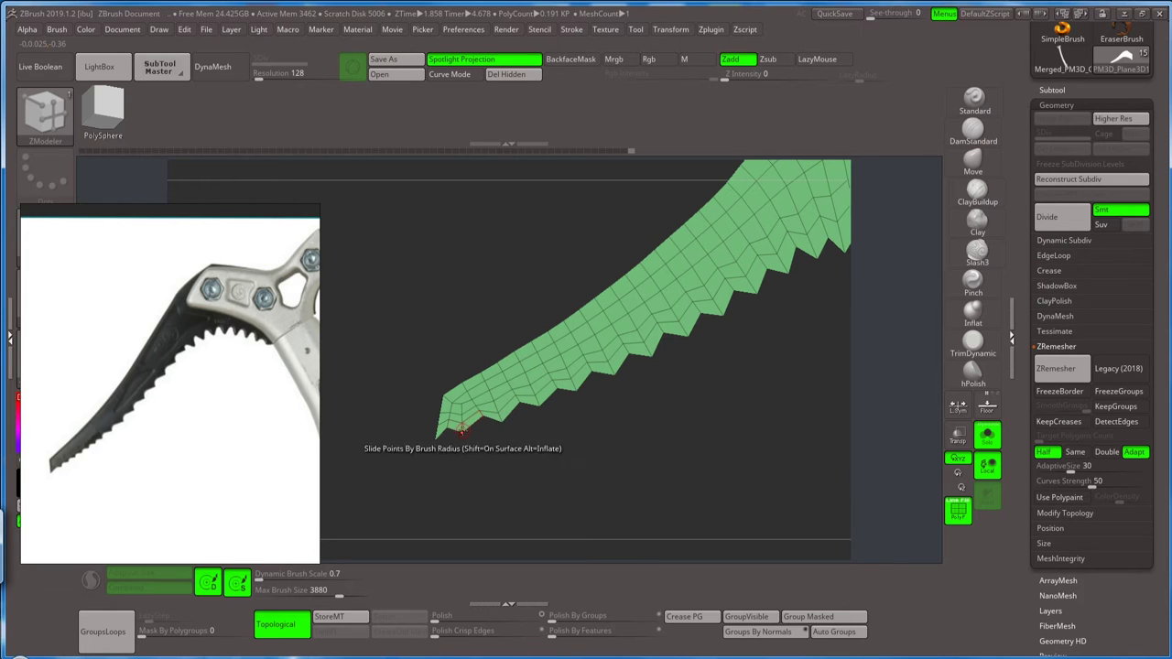
drag(657, 418, 603, 412)
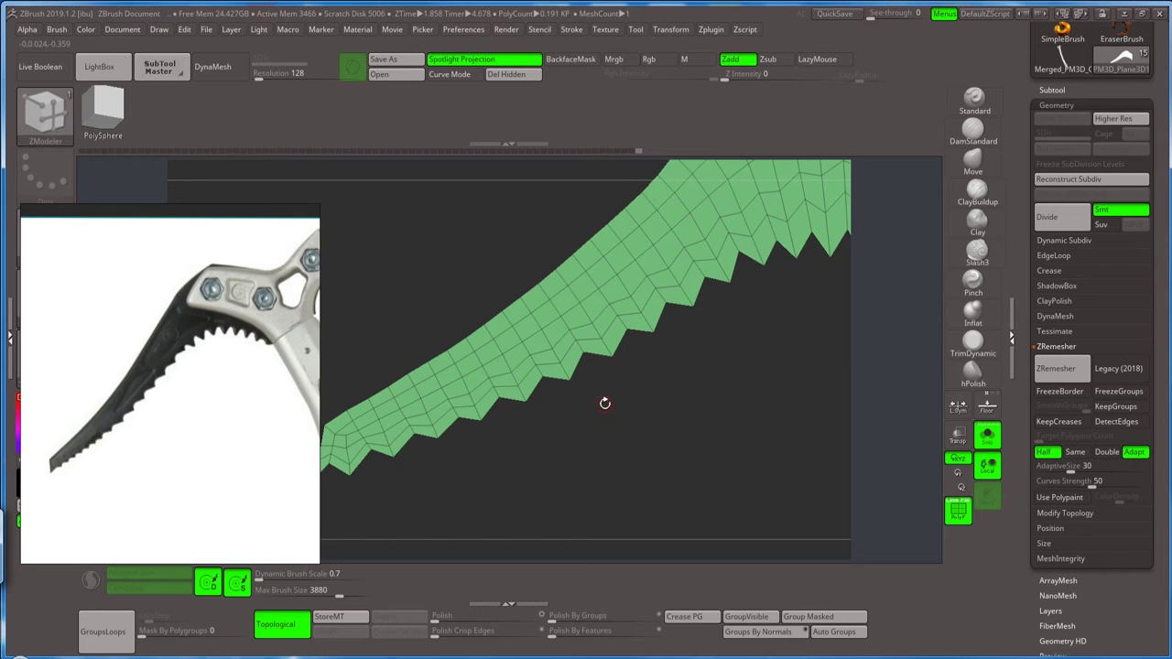
key(space)
key(ctrl+d)
key(shift+f)
key(ctrl+d)
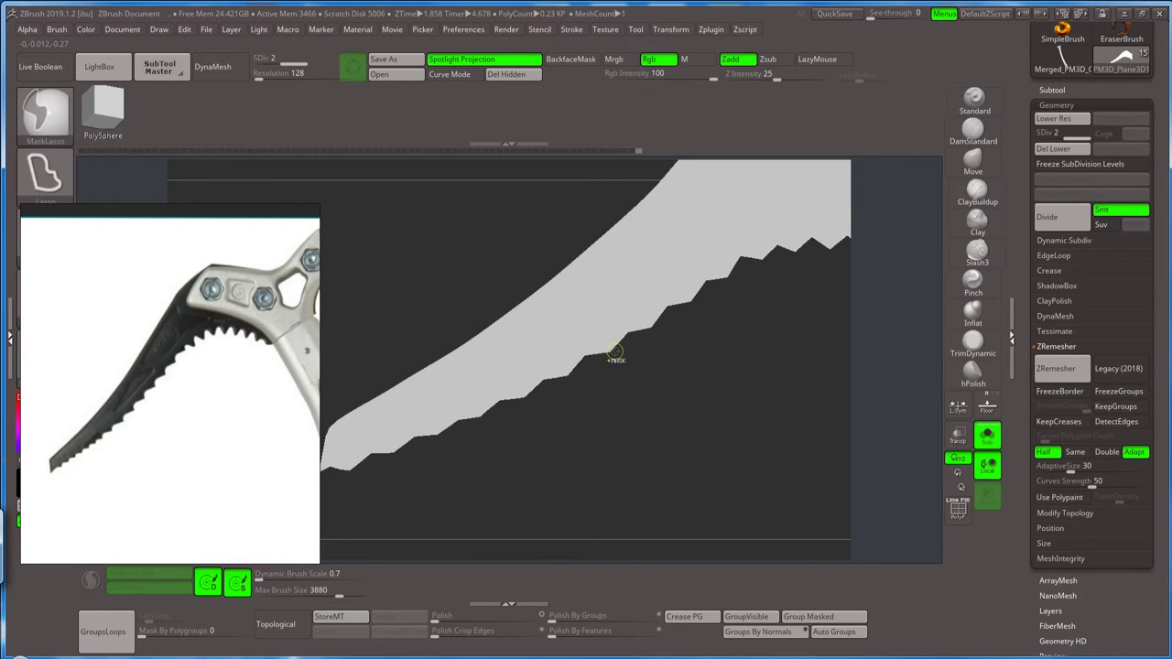
key(ctrl+d)
key(f)
key(shift+d)
key(shift+d)
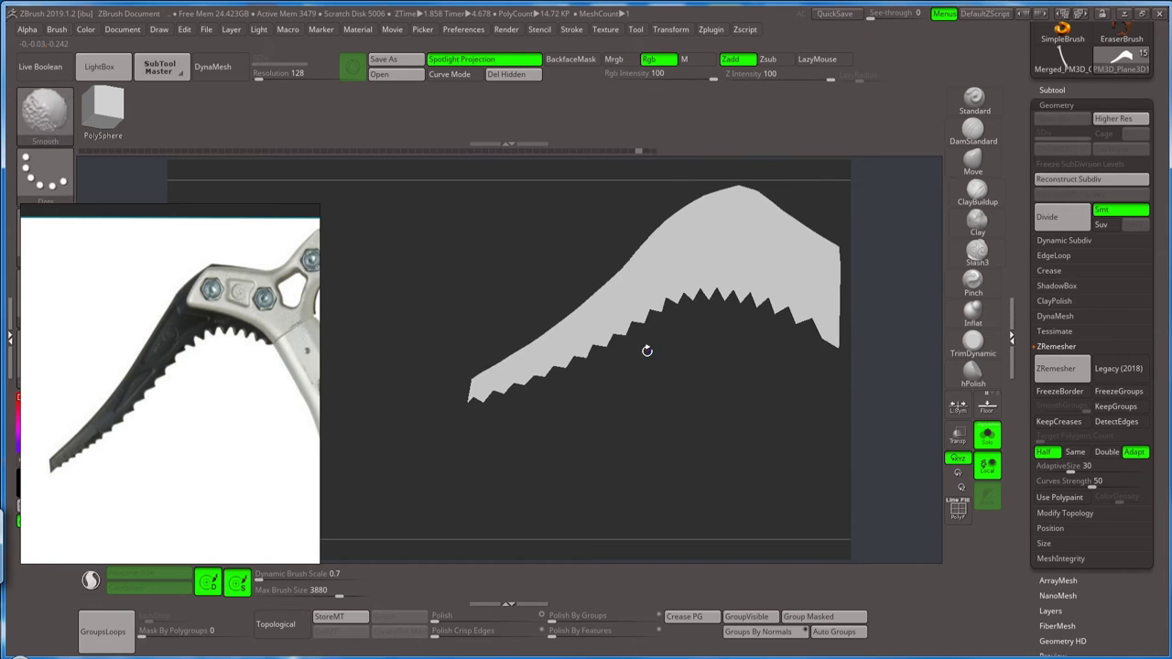
key(shift+d)
key(shift+f)
scroll(631, 389, up, 3)
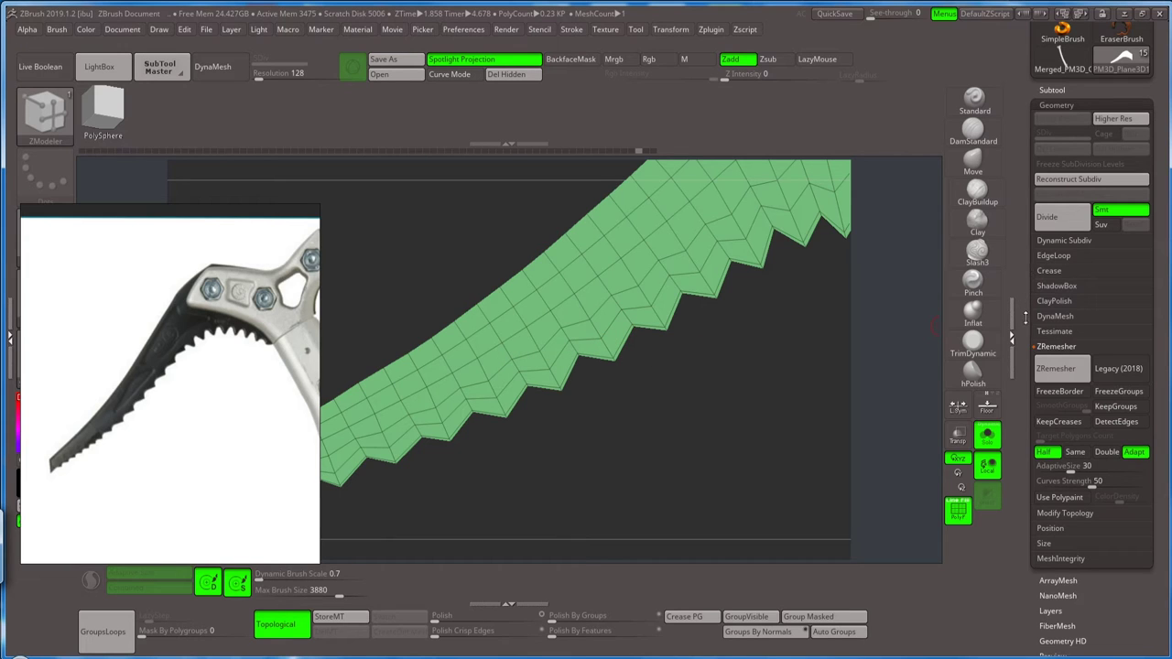
- Apply Grid Divide from Modify Topology and subdivide to check the blade's smoothing
click(1062, 513)
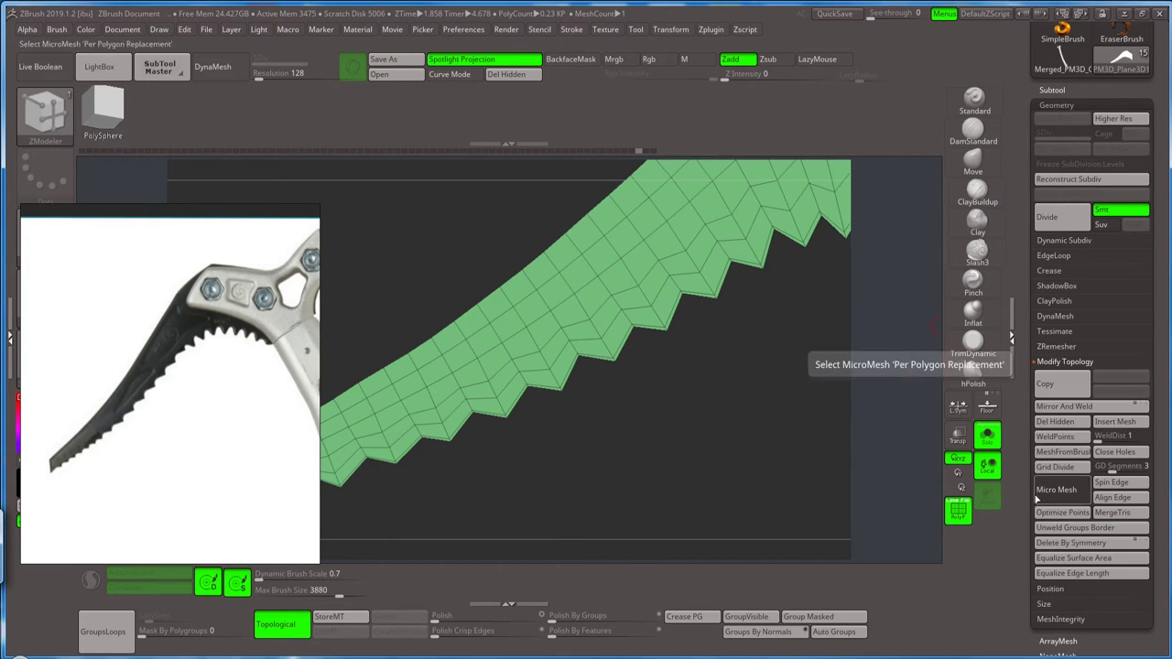
key(ctrl+d)
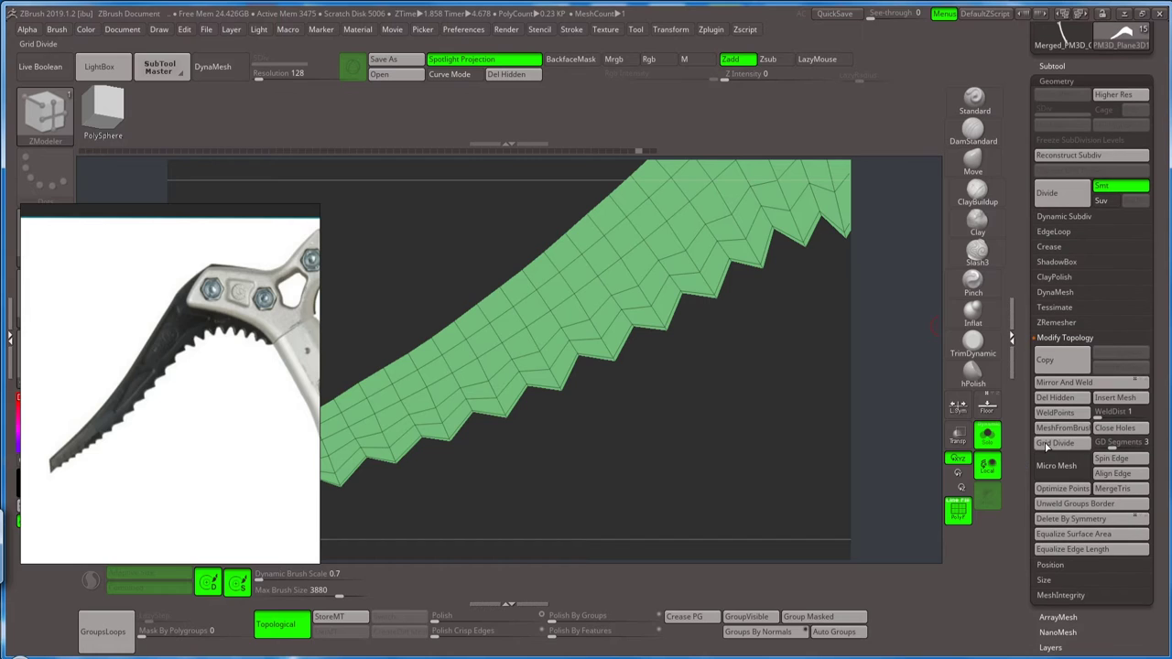
key(shift+f)
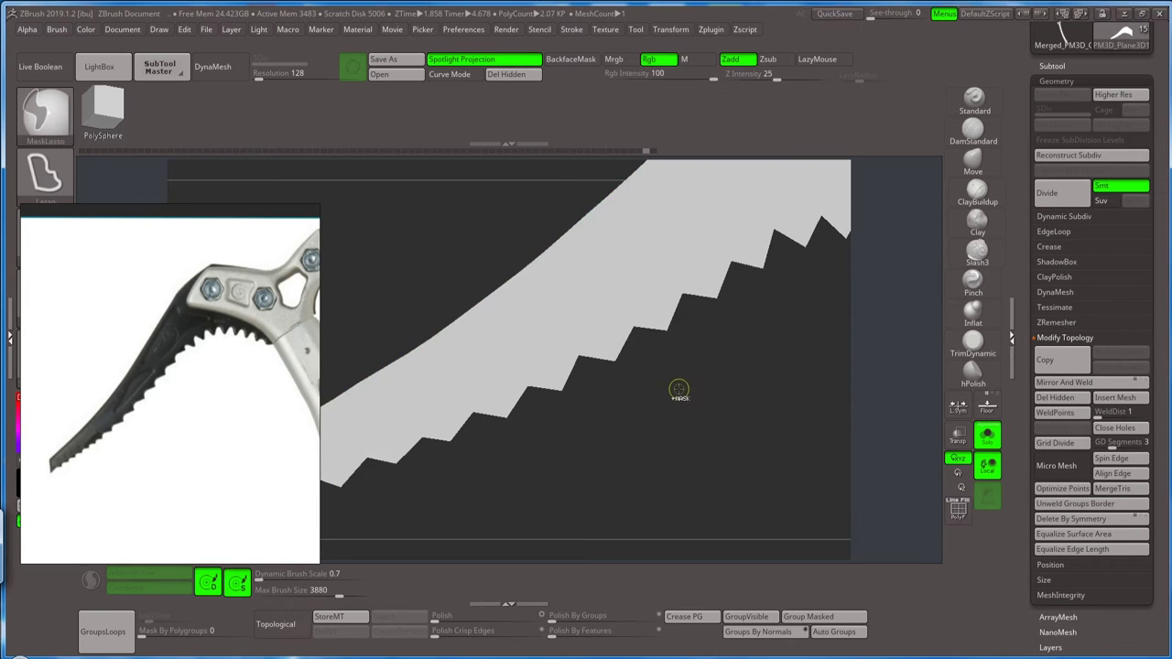
key(ctrl+d)
key(ctrl+d)
key(ctrl+d)
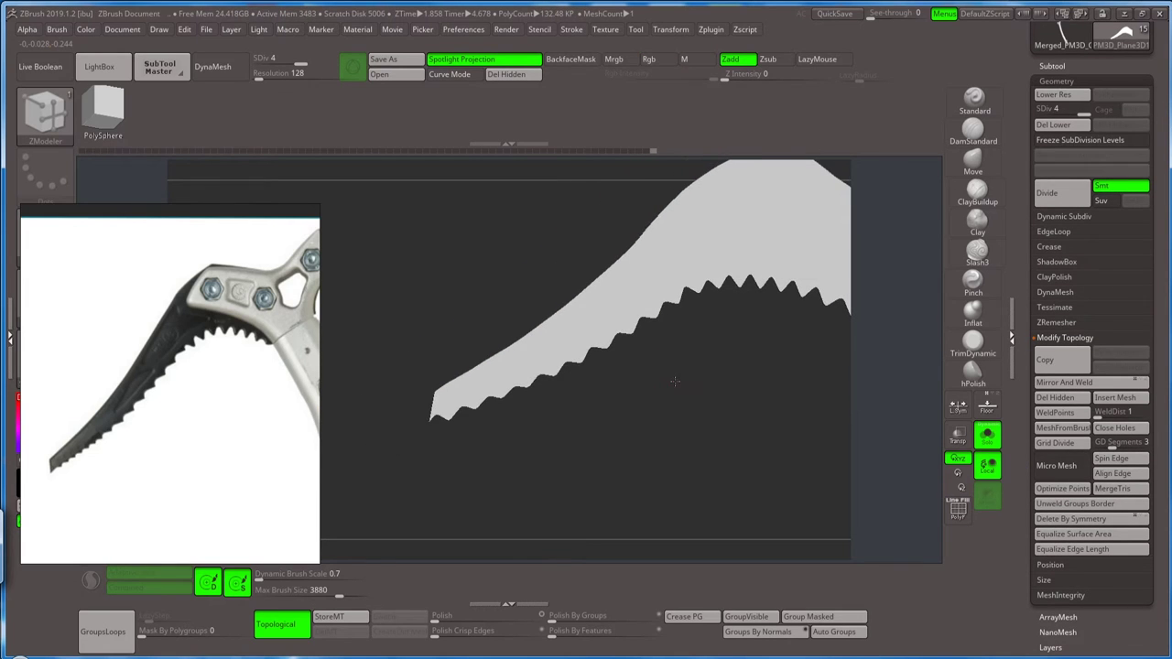
alt+right_drag(674, 380, 659, 325)
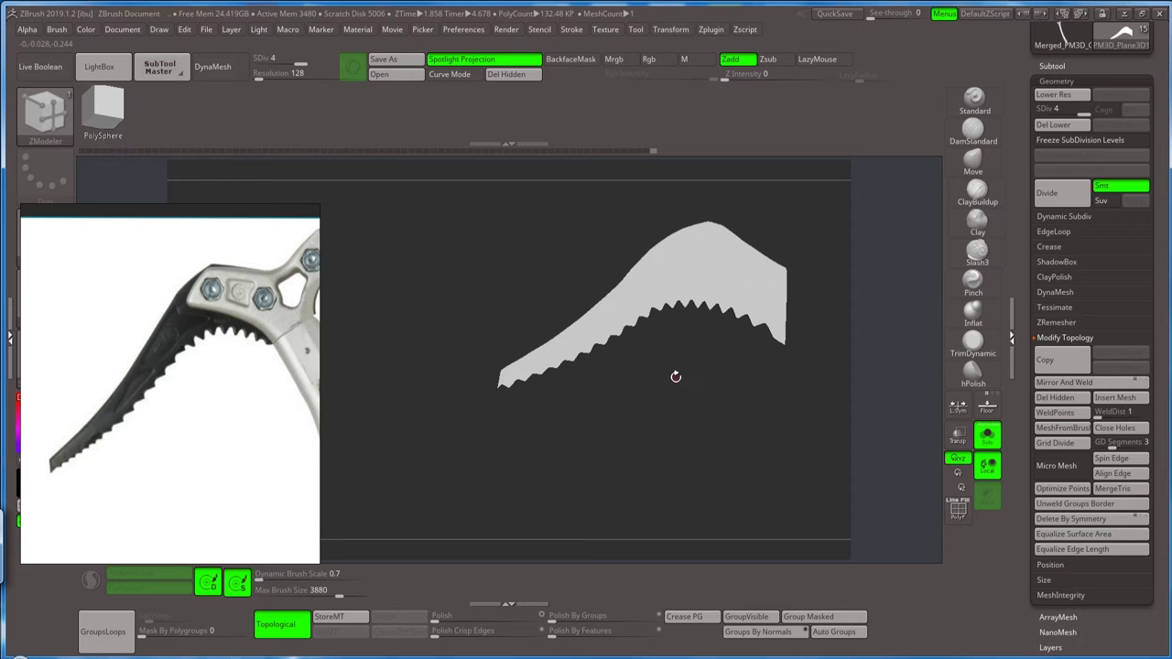
alt+right_drag(667, 364, 674, 397)
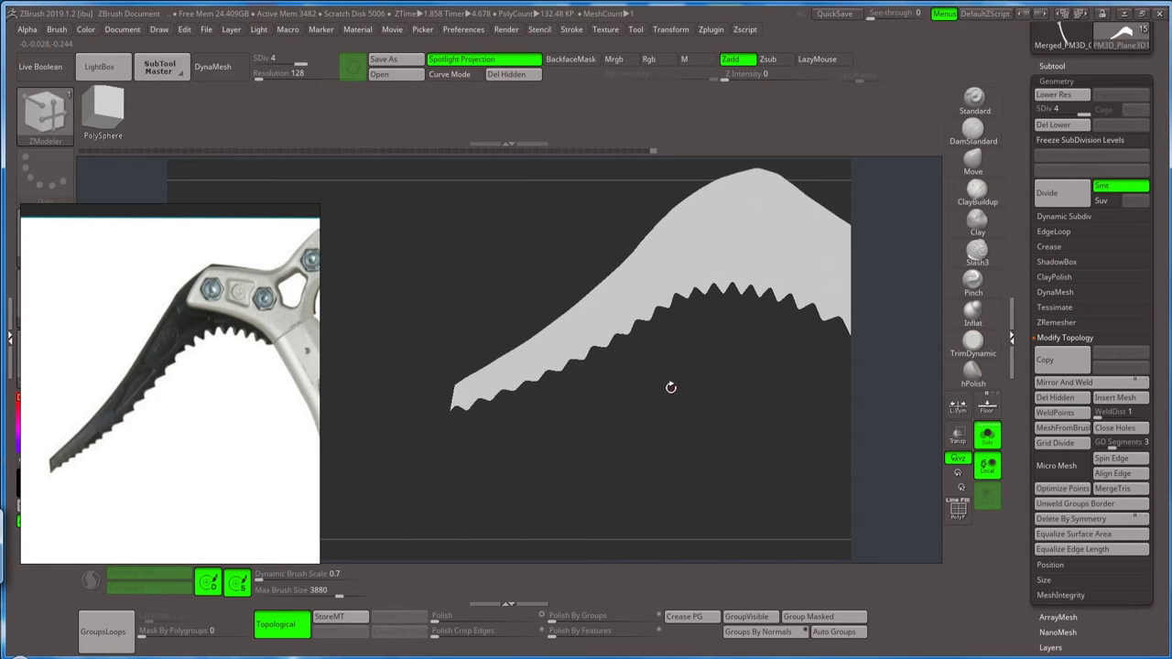
- Toggle the wireframe and drop back to the 2.07 KP base level
key(shift+f)
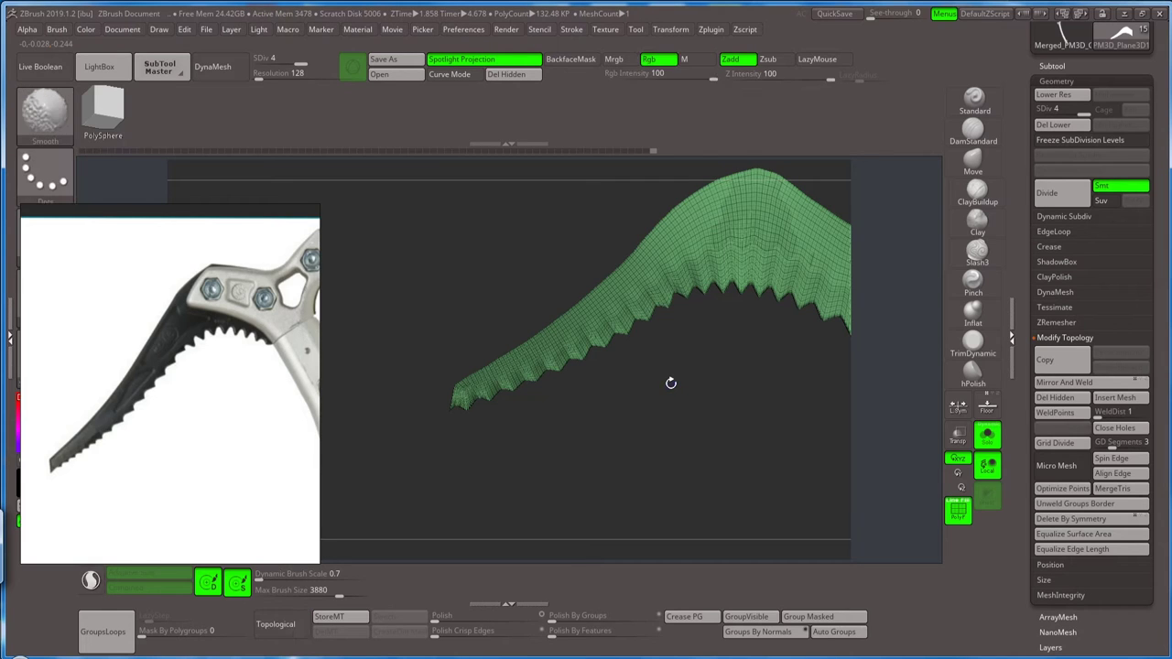
key(shift+f)
key(ctrl)
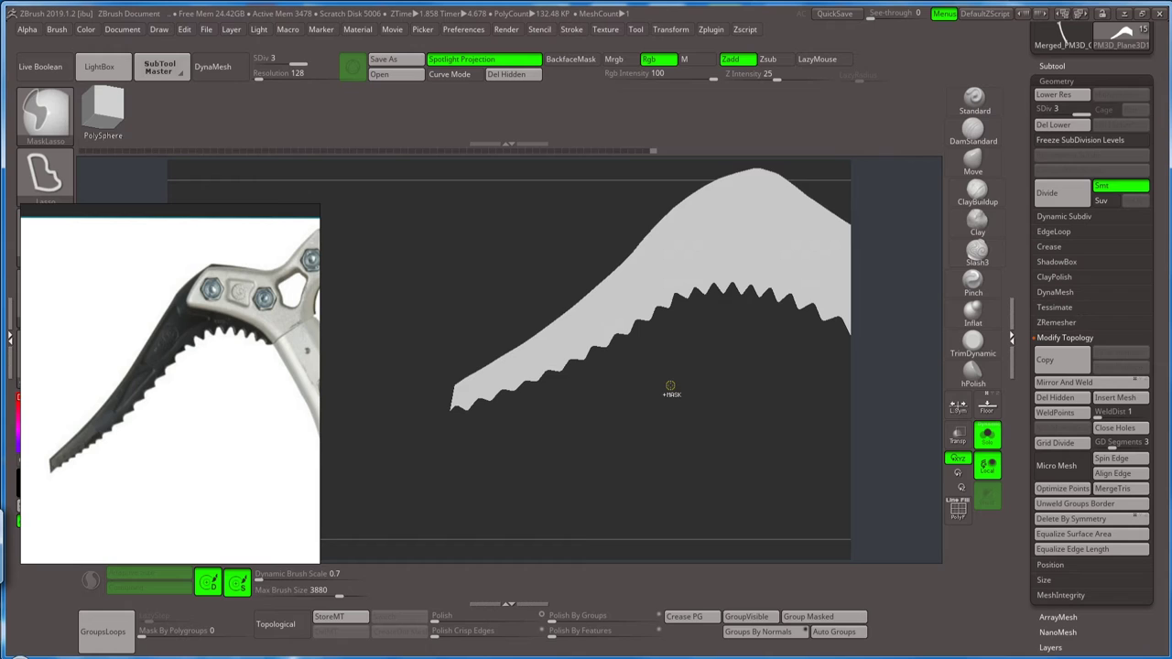
key(shift+d)
key(b)
key(z)
key(m)
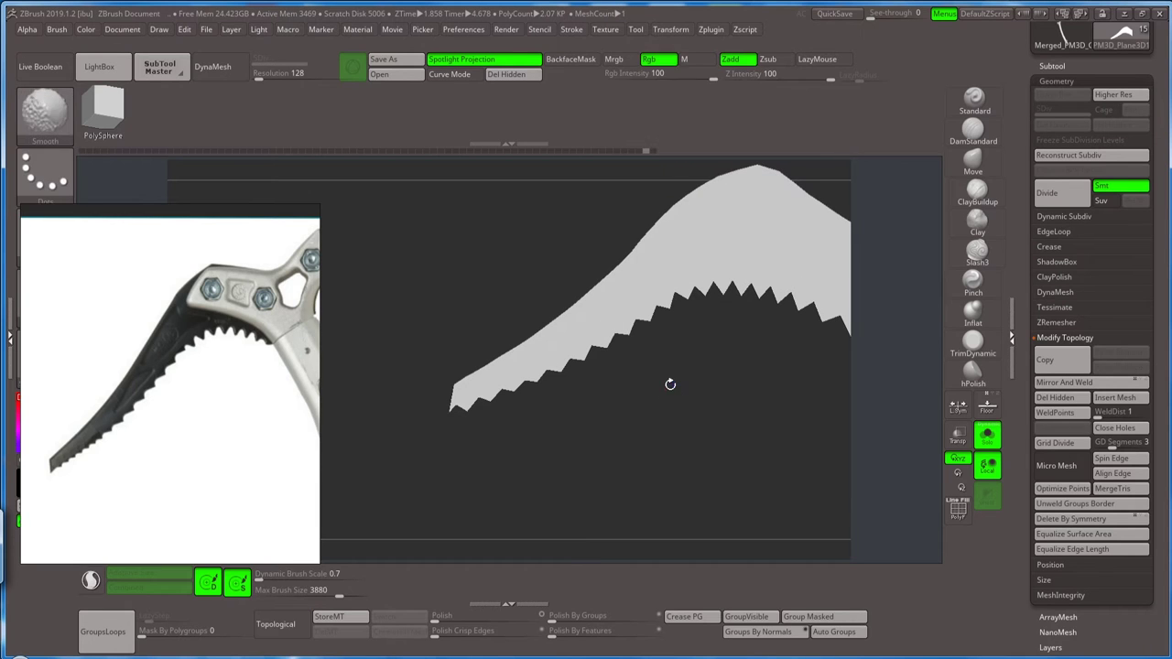
key(shift+f)
- Step the blade down to its coarse mesh and insert a new edge loop across it
key(shift+d)
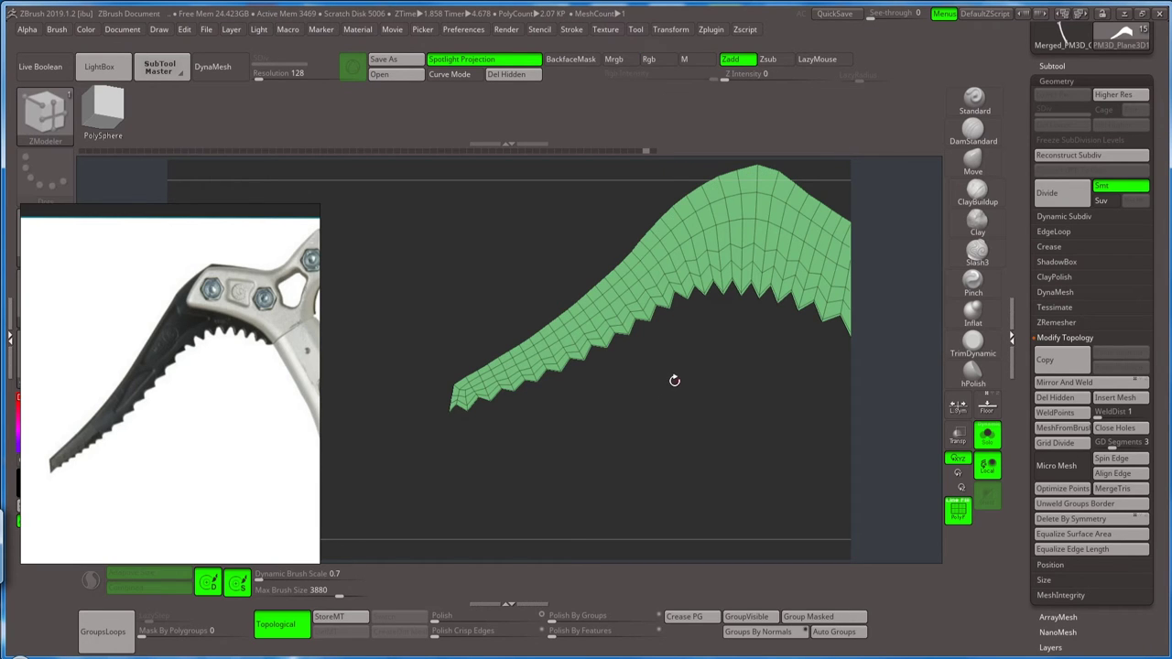
key(shift+d)
drag(675, 377, 639, 411)
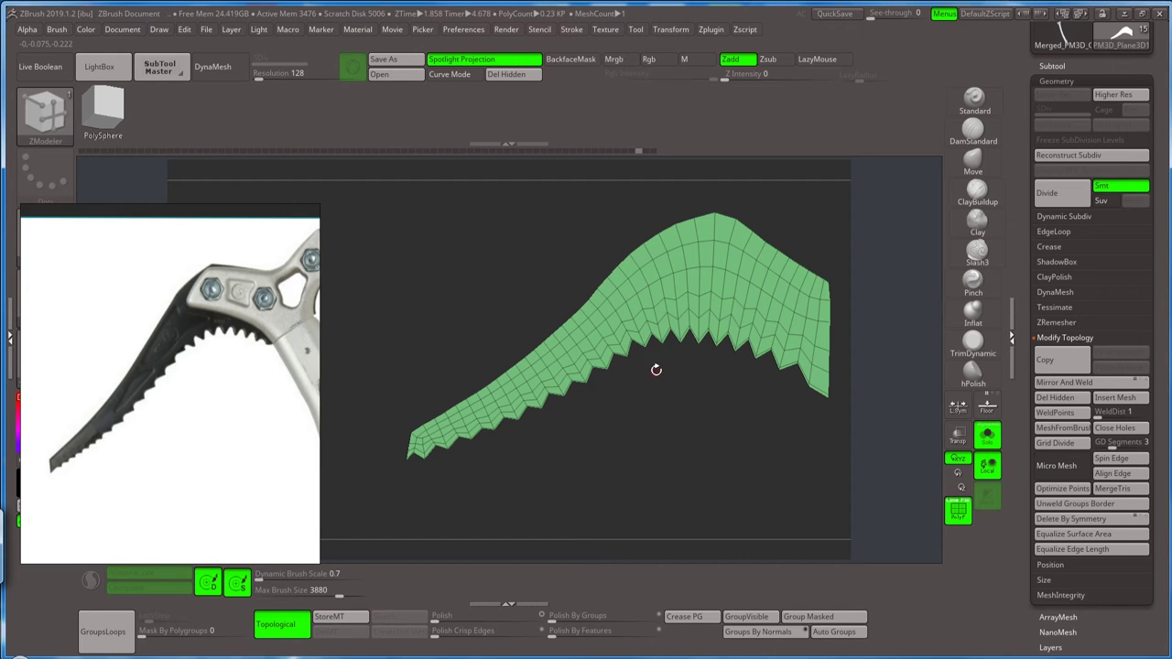
drag(653, 369, 628, 275)
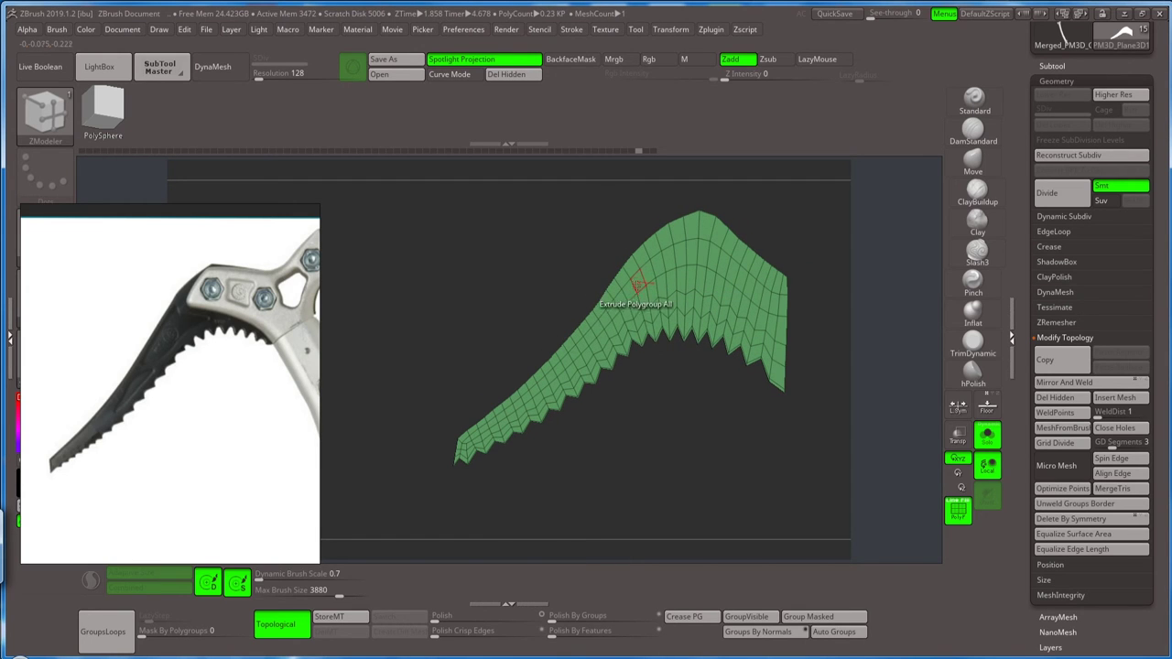
drag(636, 332, 650, 366)
key(s)
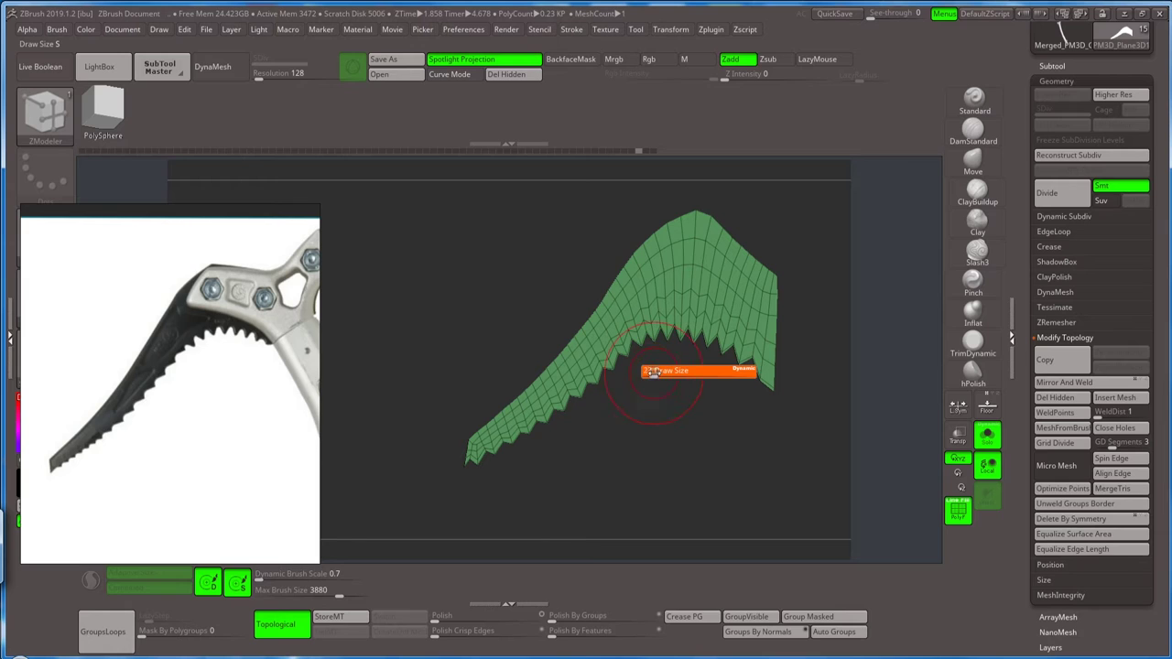
click(653, 371)
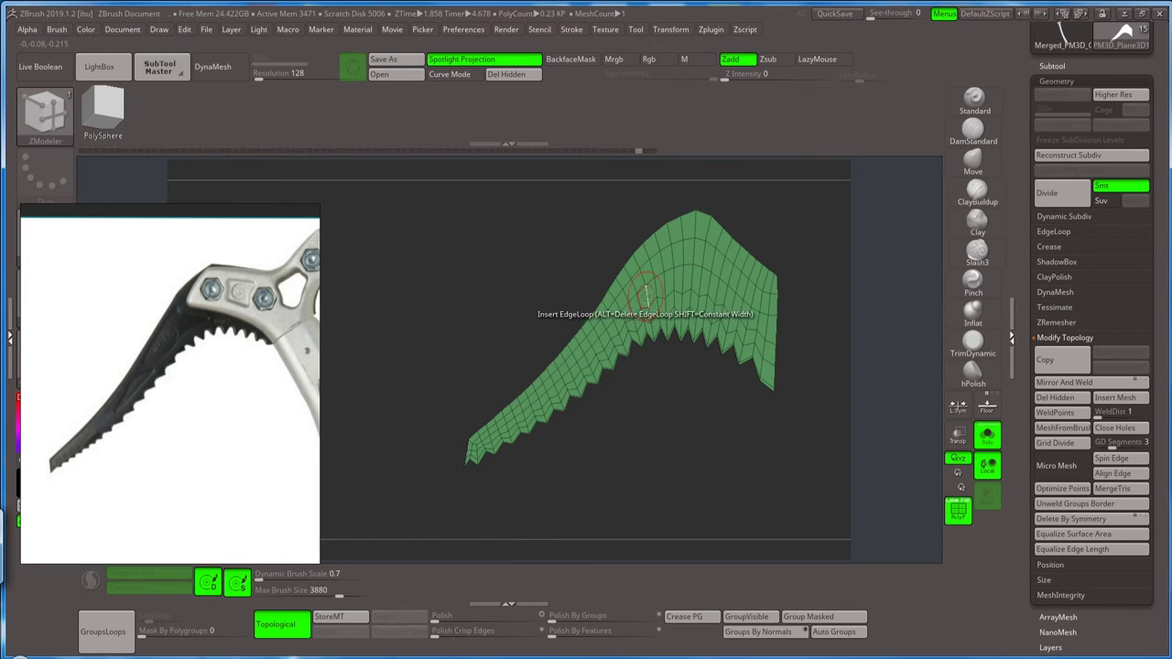
click(646, 292)
drag(671, 325, 671, 316)
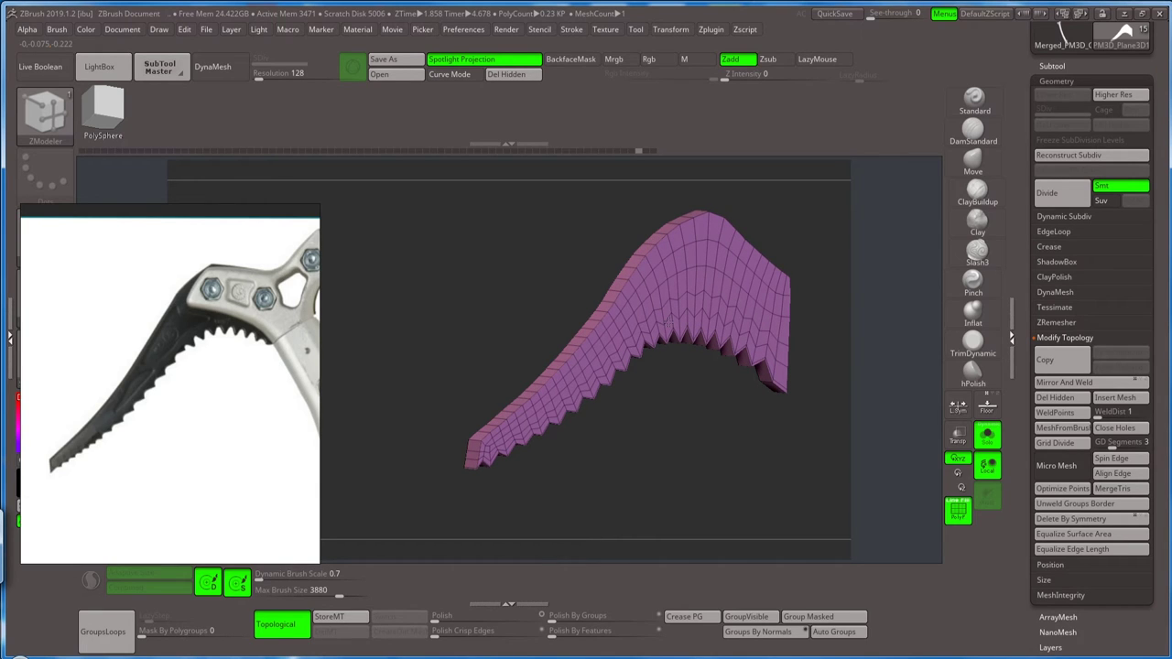
- Turn off Solo so the handle shows alongside the thickened blade
click(895, 386)
click(986, 439)
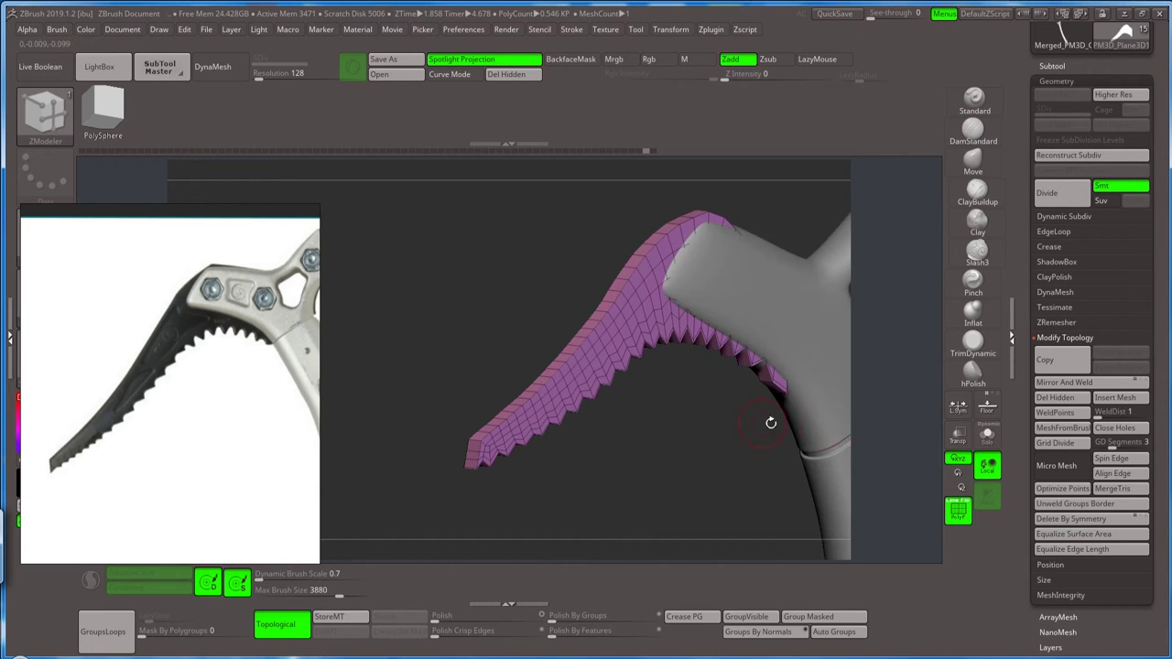
shift+drag(675, 410, 714, 407)
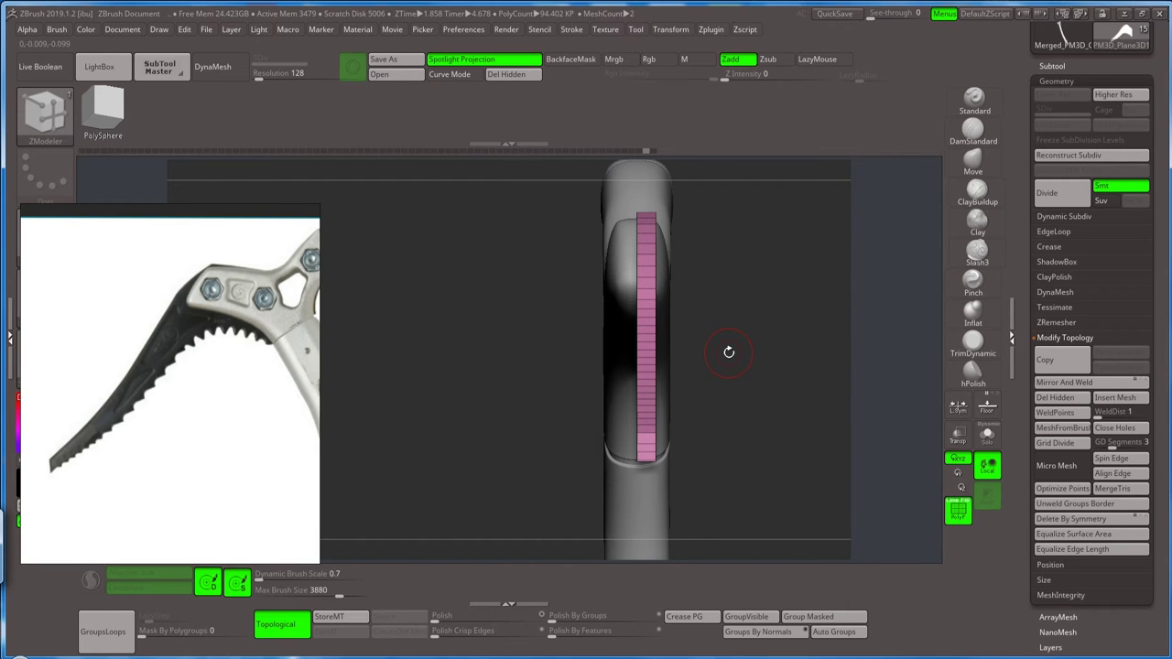
- Centre the Transpose gizmo on the blade and drag it to seat the blade centrally in the handle slot
key(w)
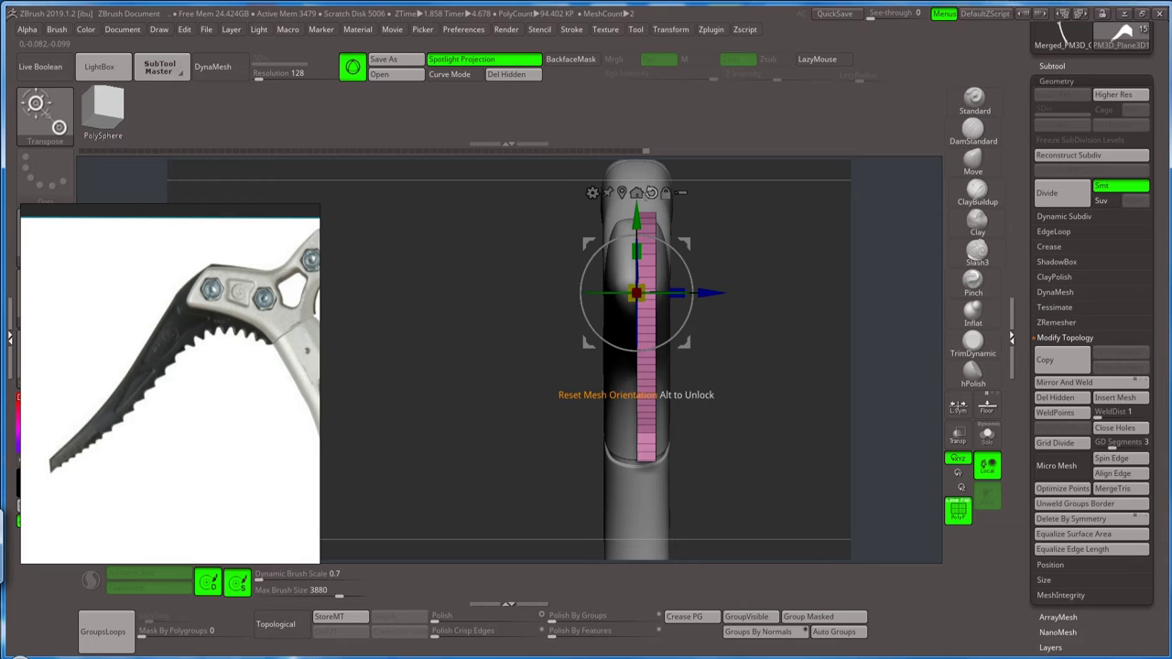
click(651, 192)
key(ctrl+z)
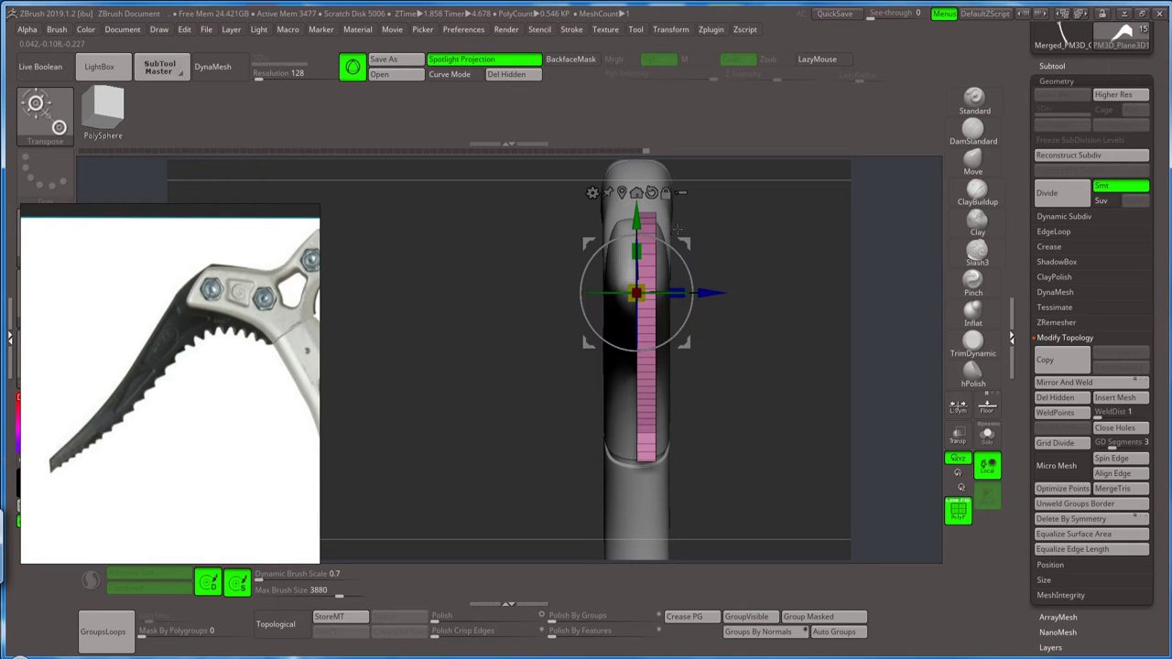
click(637, 193)
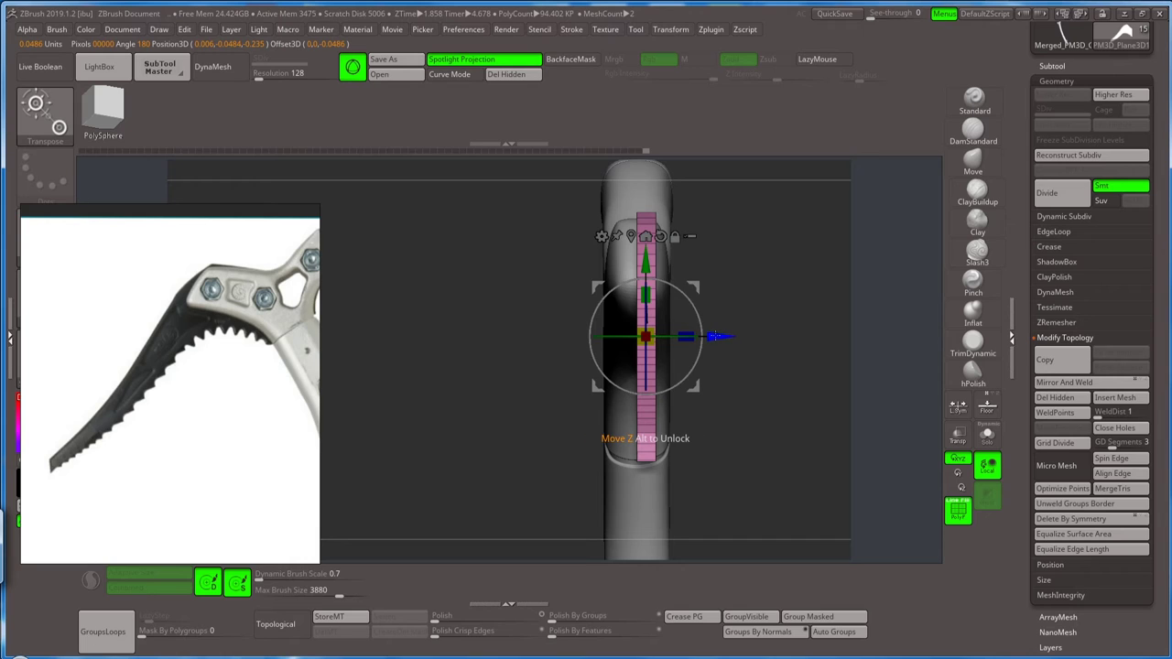
drag(719, 336, 708, 337)
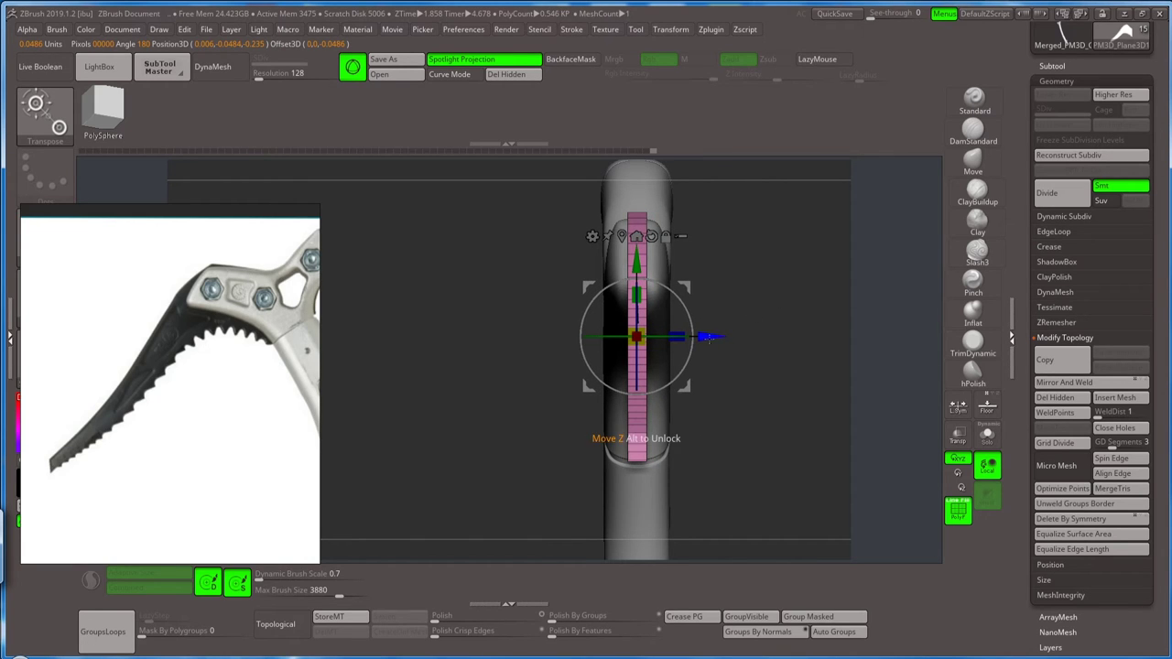
mouse_move(708, 337)
mouse_down()
mouse_move(713, 360)
mouse_move(682, 439)
mouse_move(620, 278)
mouse_up()
key(q)
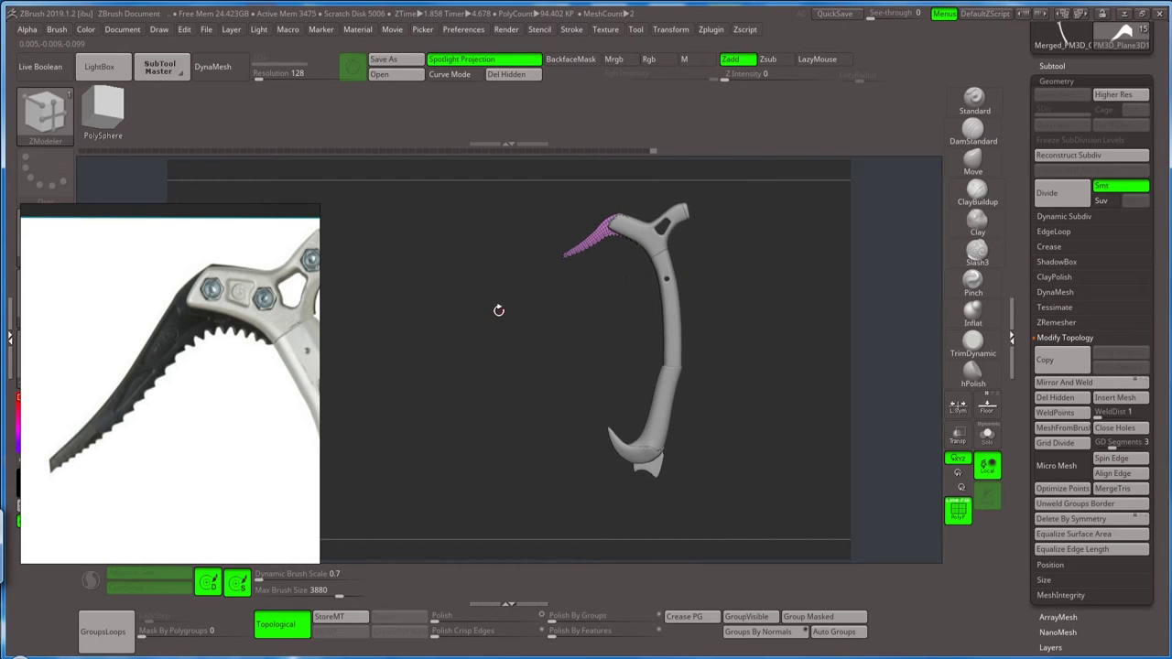
- Reposition the reference panel, zoom it out to the full ice axe photo, and zoom onto the axe head
mouse_move(252, 464)
mouse_down()
mouse_move(237, 412)
mouse_move(250, 453)
mouse_up()
scroll(248, 453, down, 2)
scroll(244, 445, down, 2)
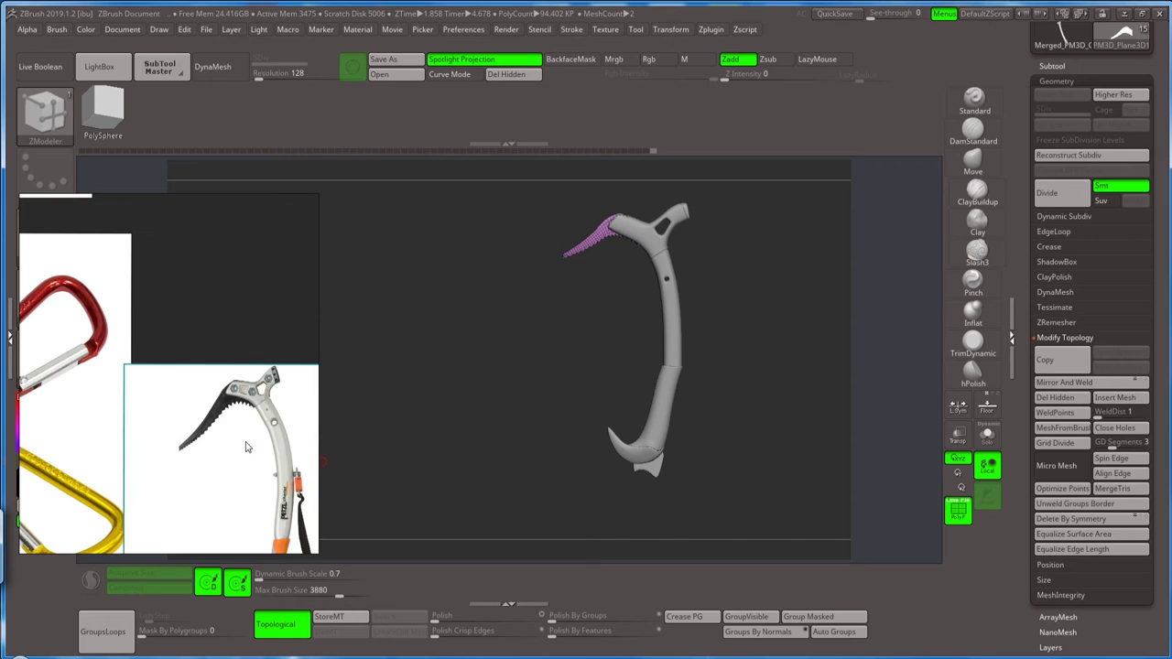
scroll(244, 445, down, 2)
scroll(260, 336, down, 2)
scroll(260, 336, up, 4)
scroll(229, 348, up, 2)
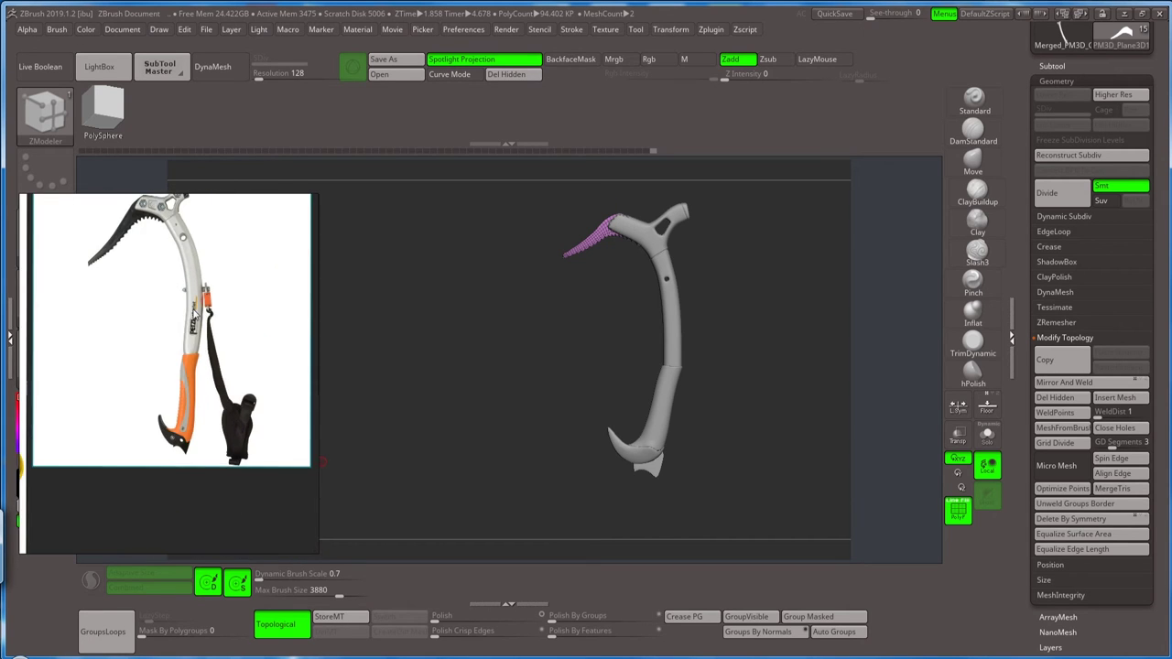
scroll(189, 364, down, 1)
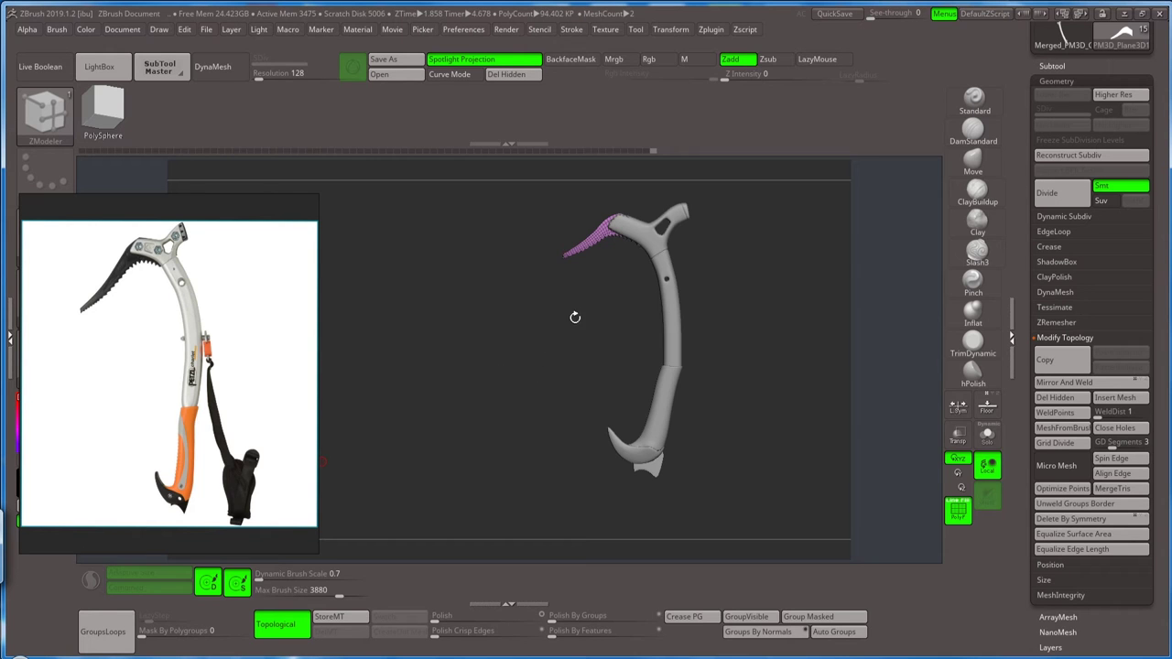
mouse_move(592, 298)
mouse_down()
mouse_move(604, 293)
mouse_move(587, 375)
mouse_move(576, 340)
mouse_up()
- Rotate the blade about 26.6° downward with Transpose and adjust its position against the head
key(w)
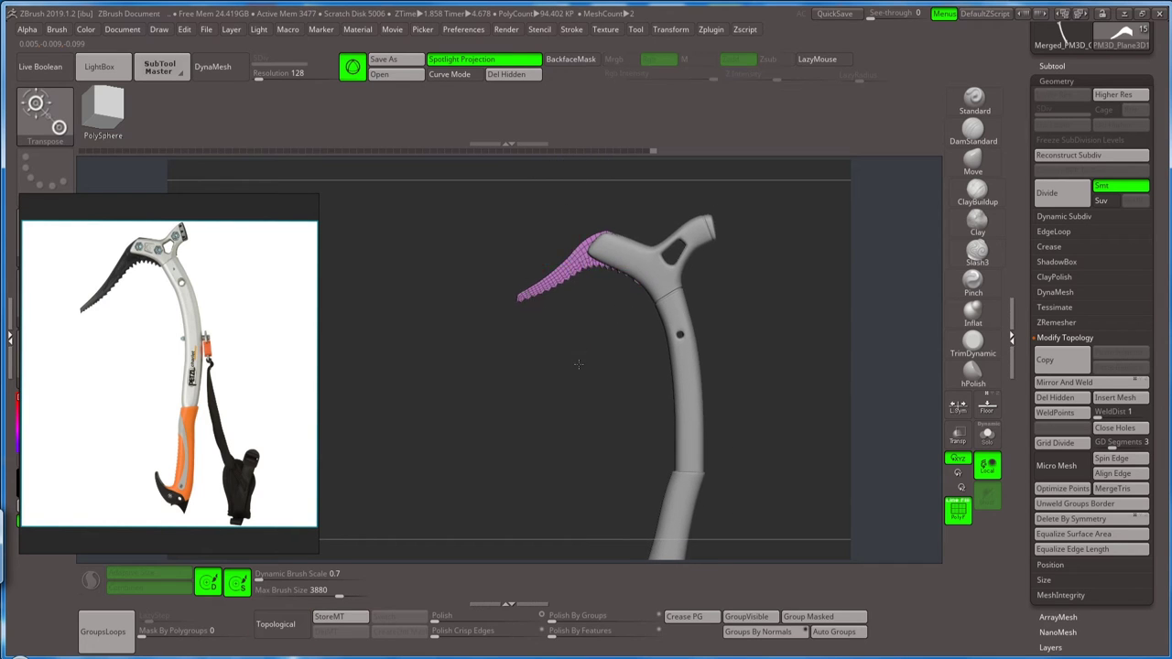
mouse_move(625, 291)
mouse_down()
mouse_move(608, 262)
mouse_move(597, 280)
mouse_up()
drag(521, 352, 516, 350)
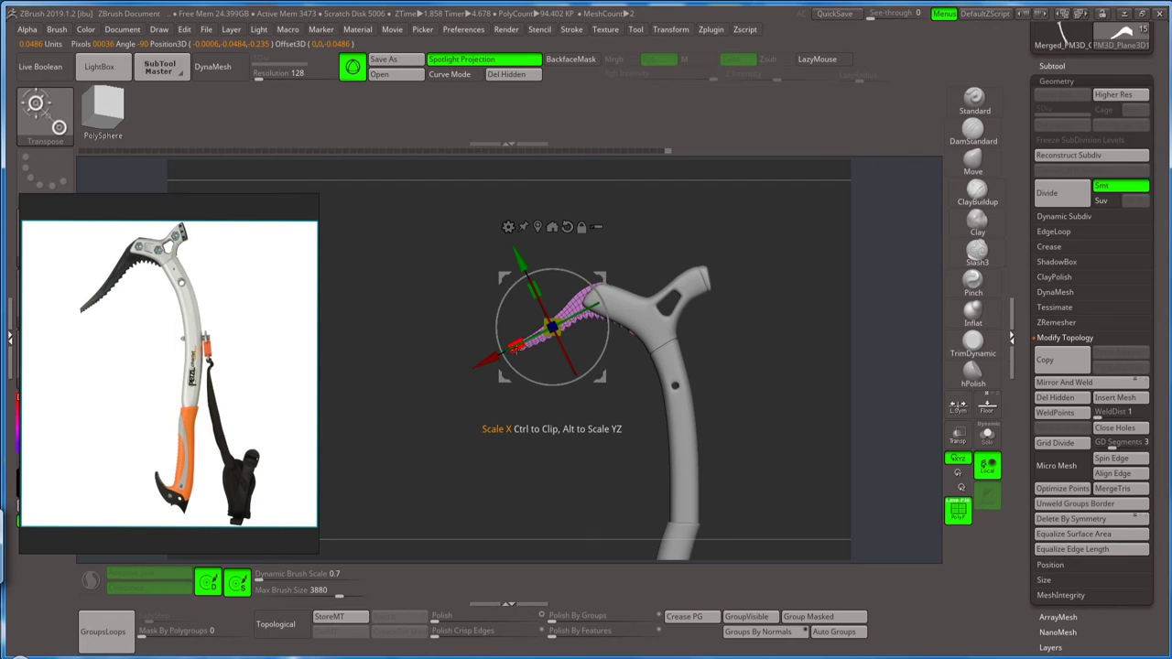
- Mask the handle, move the blade toward the head, and stretch it along X to about 1.19
ctrl+drag(675, 389, 743, 249)
ctrl+drag(591, 323, 559, 345)
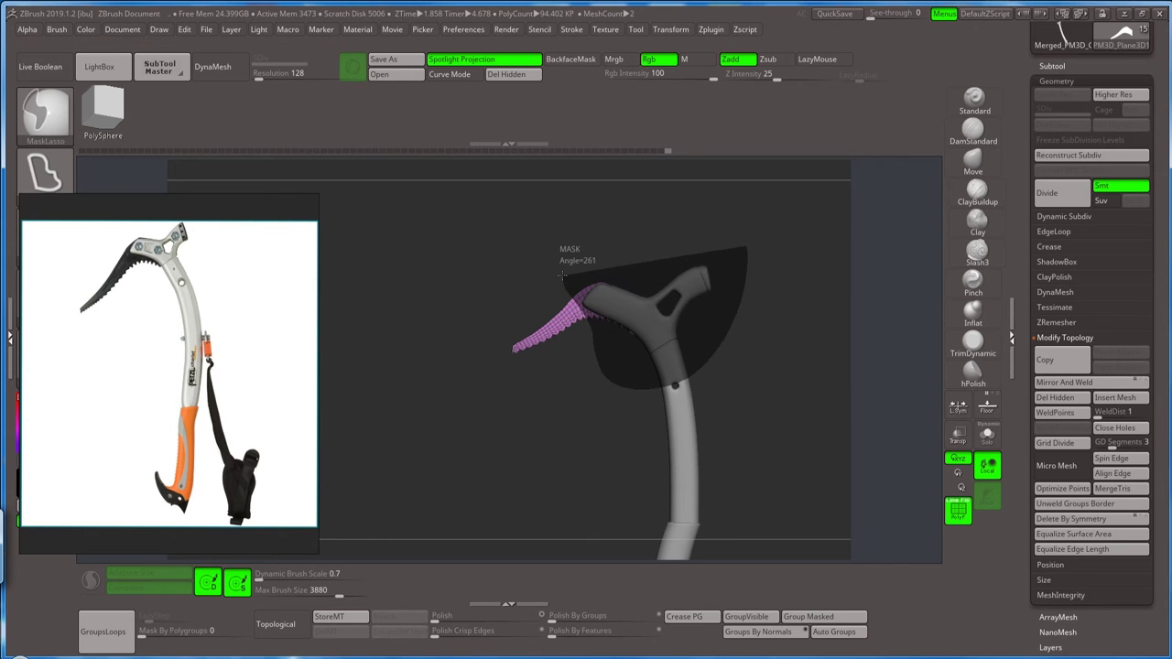
key(w)
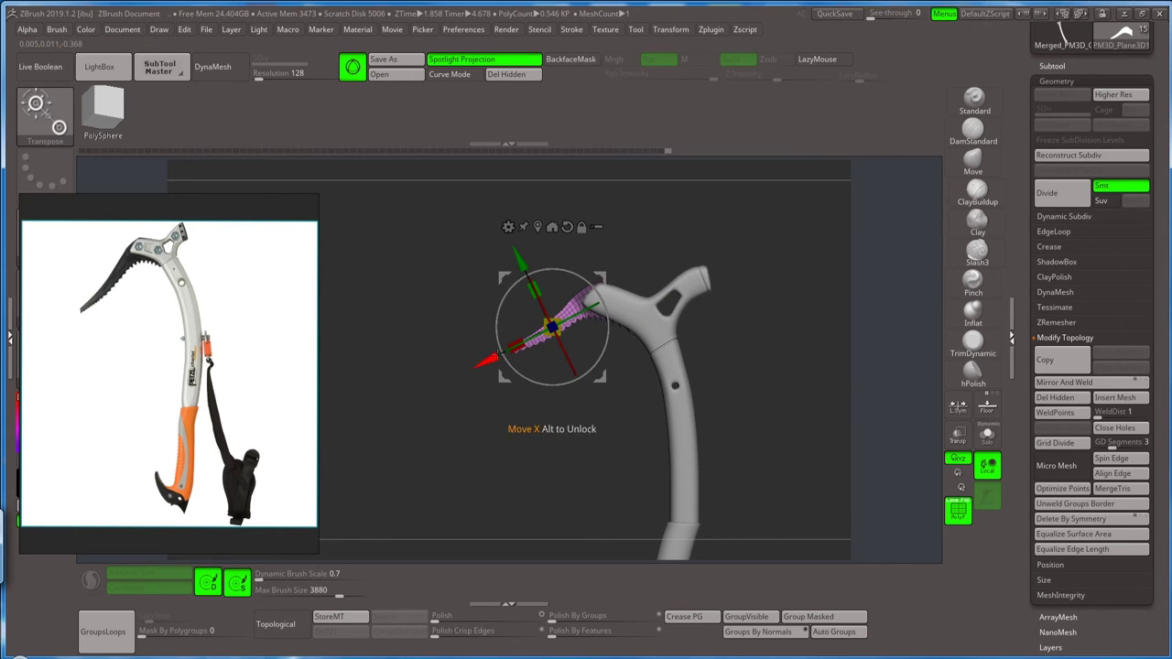
drag(561, 344, 628, 263)
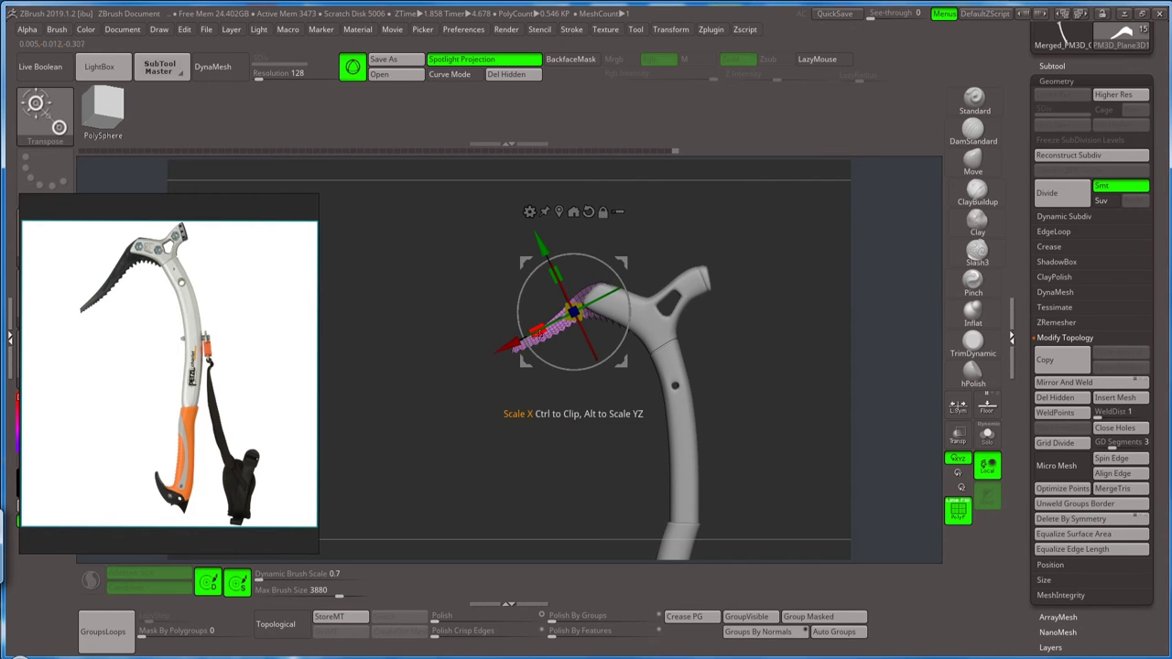
drag(542, 329, 529, 339)
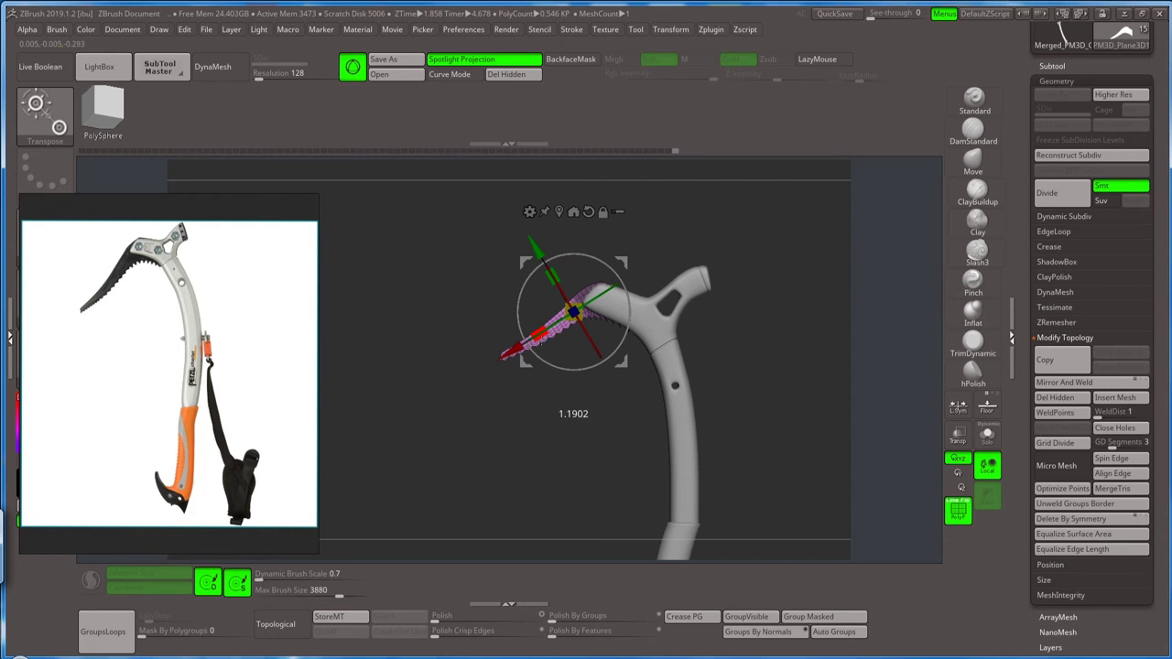
key(q)
mouse_move(610, 340)
ctrl+mouse_down()
mouse_move(557, 306)
mouse_move(586, 274)
ctrl+mouse_up()
key(w)
drag(502, 360, 499, 362)
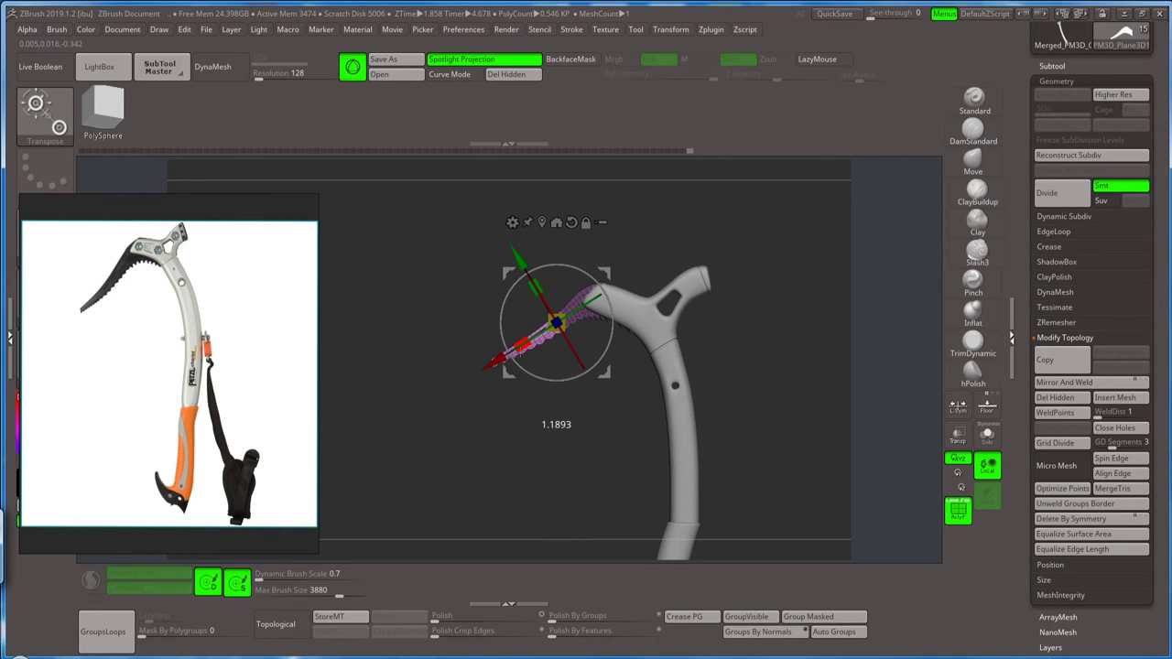
- Switch to a much smaller Move brush and push the blade's bottom edge into shape
key(b)
key(z)
key(m)
drag(531, 421, 519, 407)
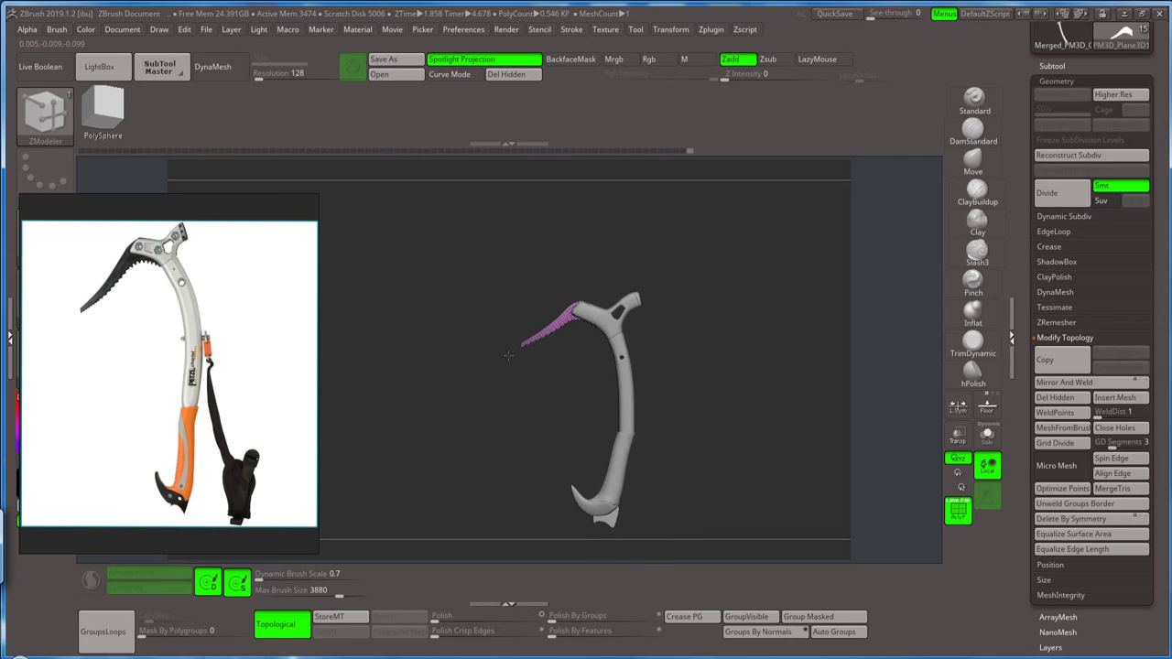
key(b)
key(m)
key(v)
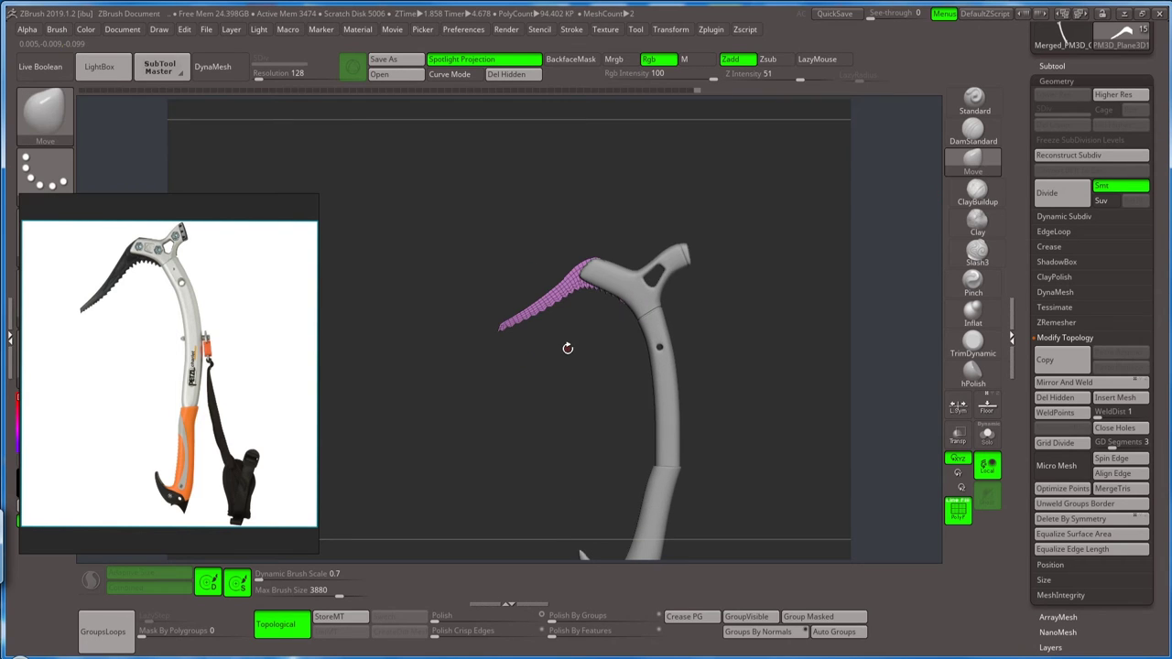
key(s)
drag(592, 348, 575, 349)
drag(560, 306, 560, 309)
- Lasso-mask the blade's teeth, then pull the blade tip to match the reference curve
key(ctrl)
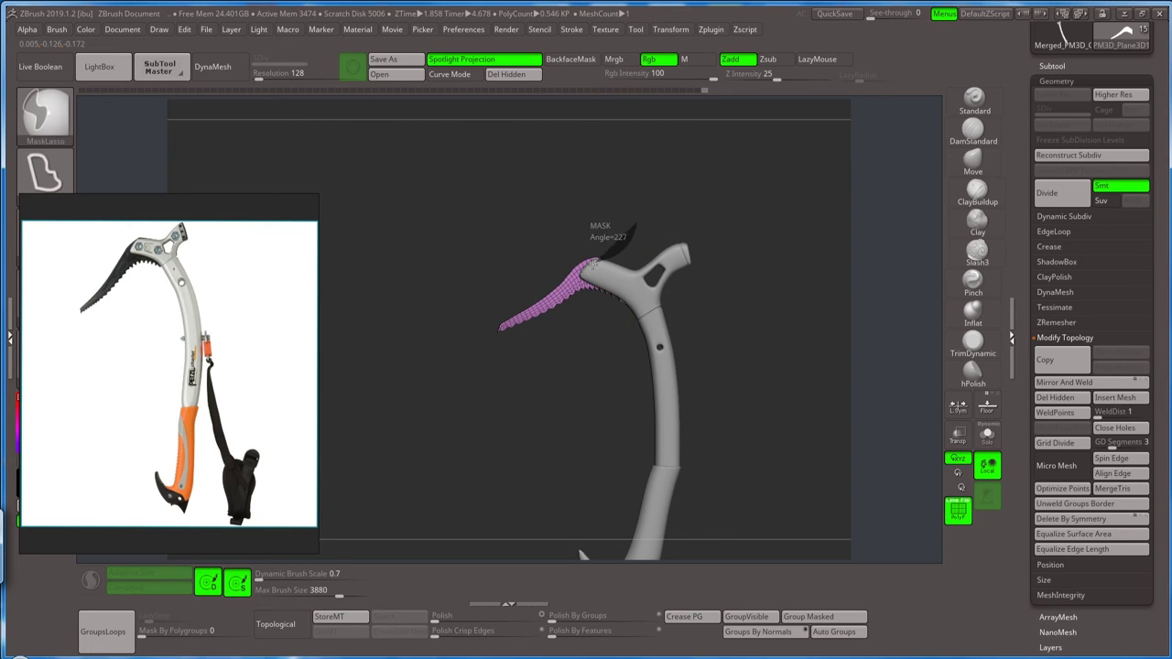
ctrl+drag(631, 227, 518, 229)
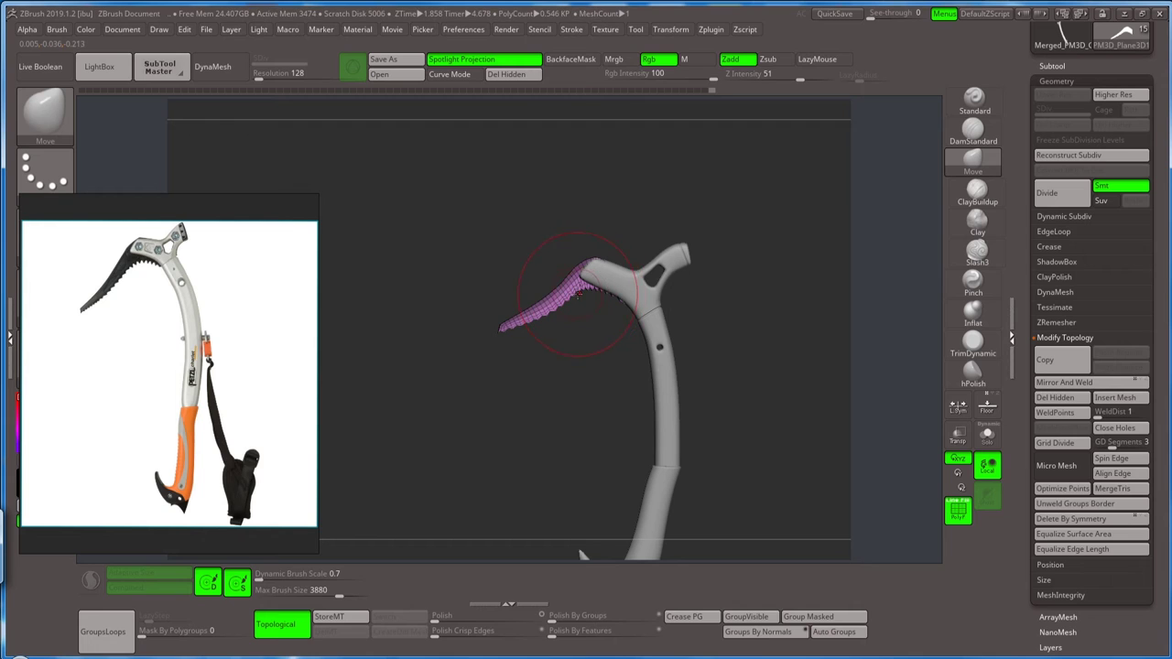
ctrl+right_drag(600, 306, 617, 338)
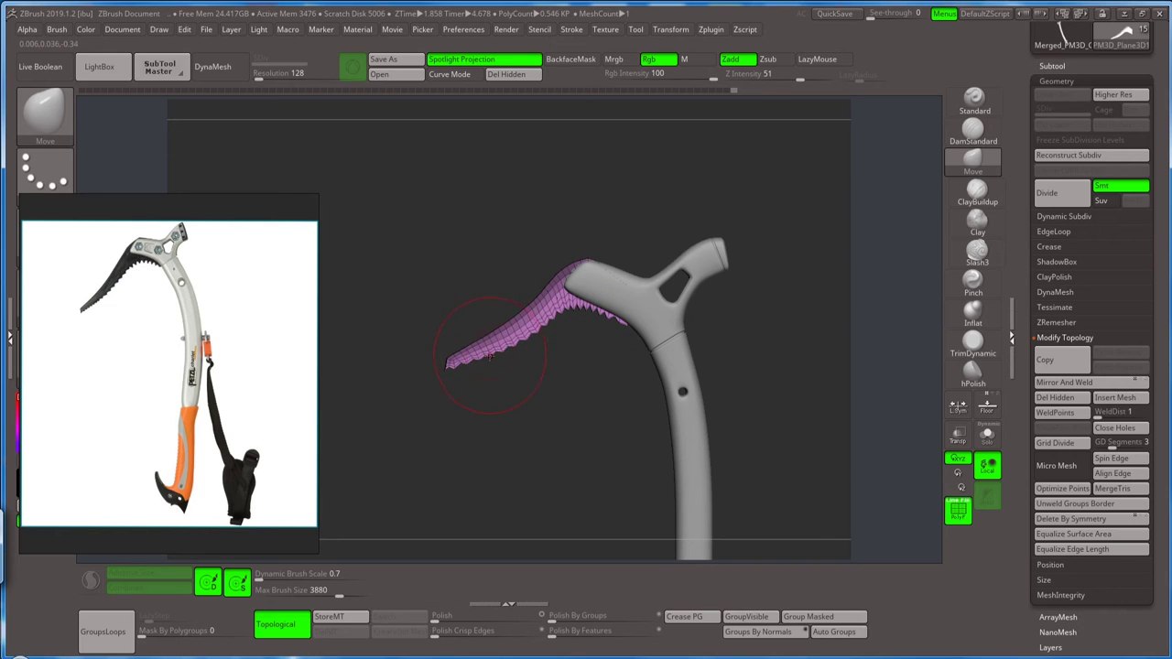
drag(490, 357, 489, 355)
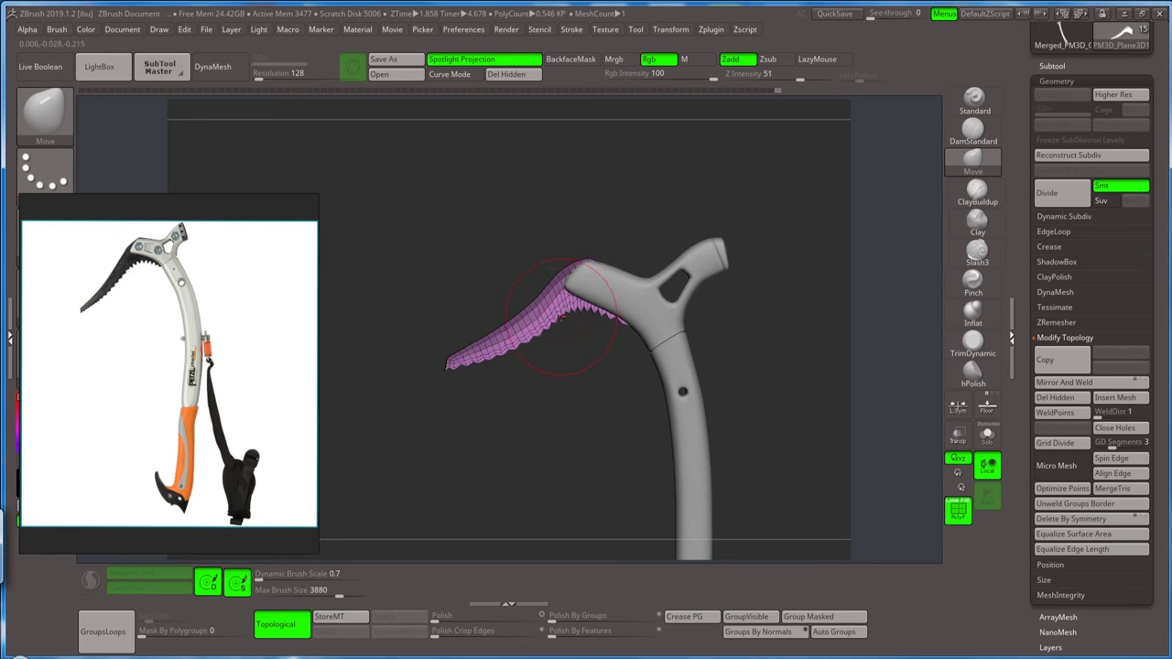
- Check the reshaped blade from the front and side against the whole ice axe
mouse_move(536, 333)
mouse_down()
mouse_move(556, 382)
mouse_move(548, 338)
mouse_move(600, 322)
mouse_move(569, 359)
mouse_up()
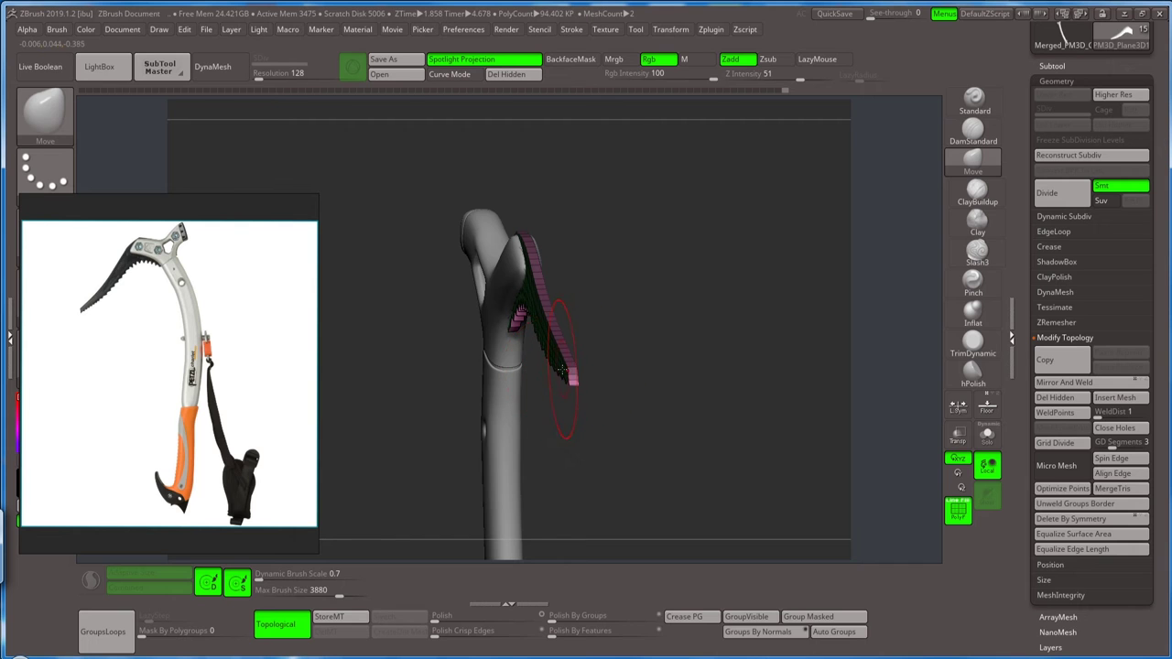
click(671, 30)
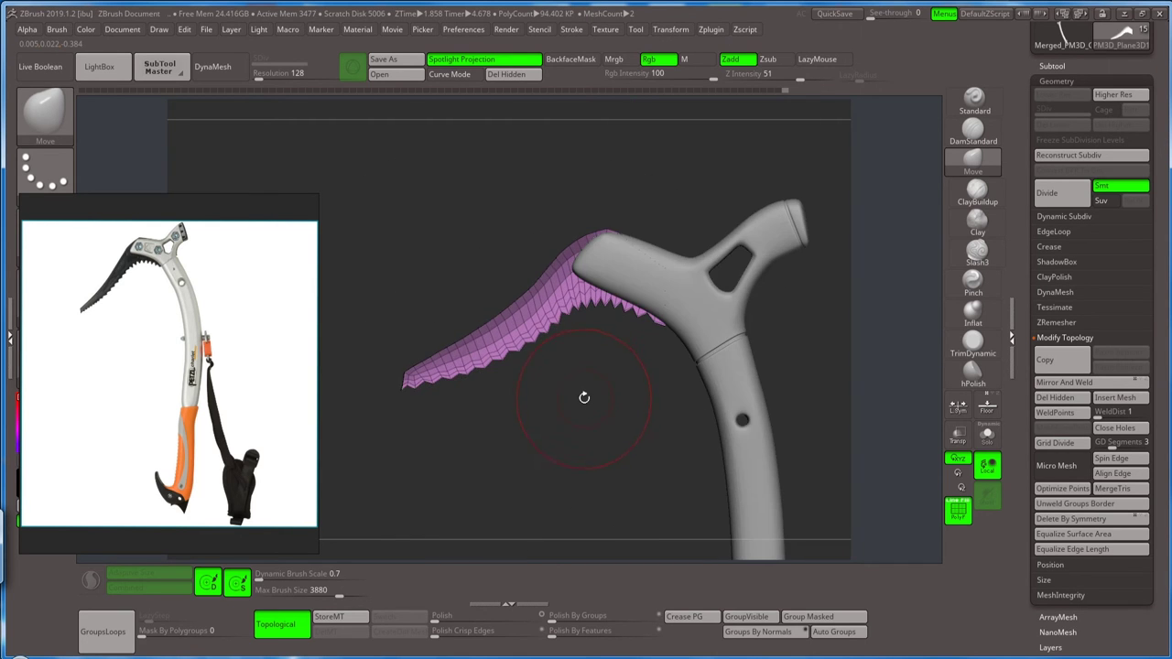
drag(589, 398, 544, 137)
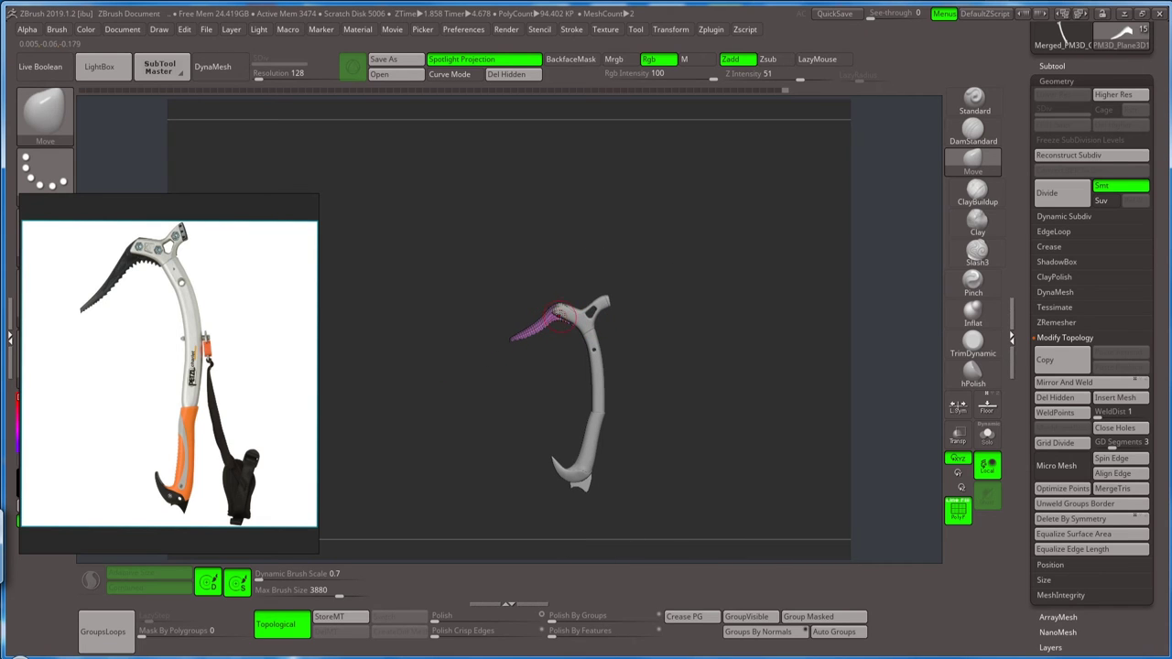
mouse_move(560, 316)
ctrl+right_down()
mouse_move(531, 280)
mouse_move(643, 291)
ctrl+right_up()
click(670, 29)
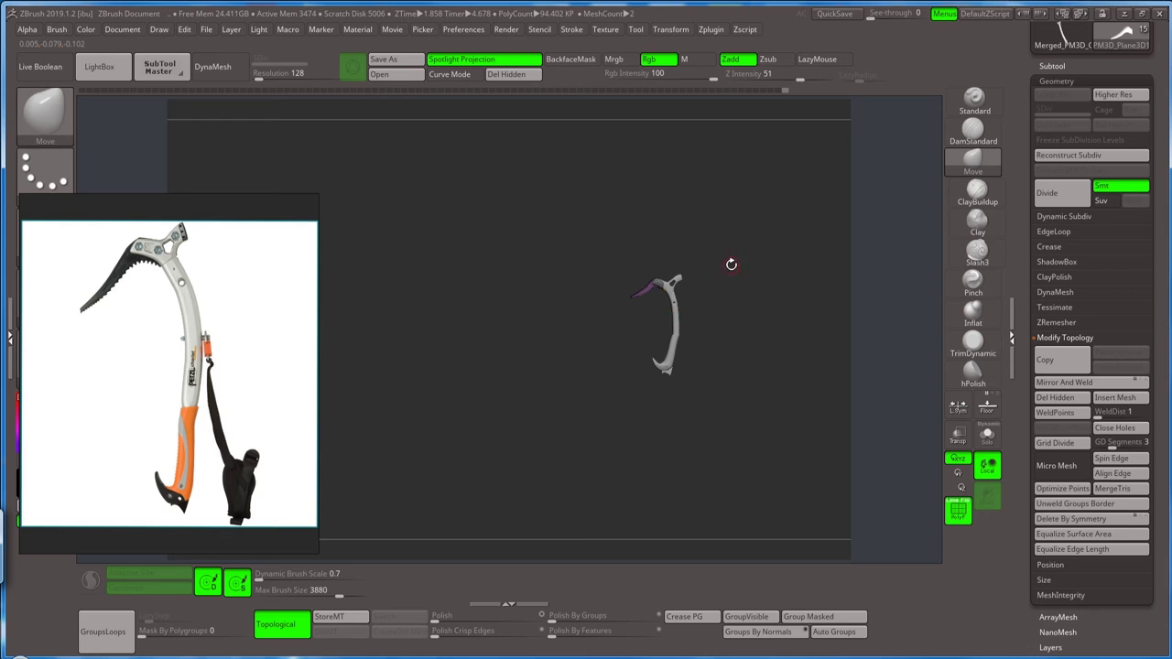
ctrl+right_drag(662, 254, 666, 272)
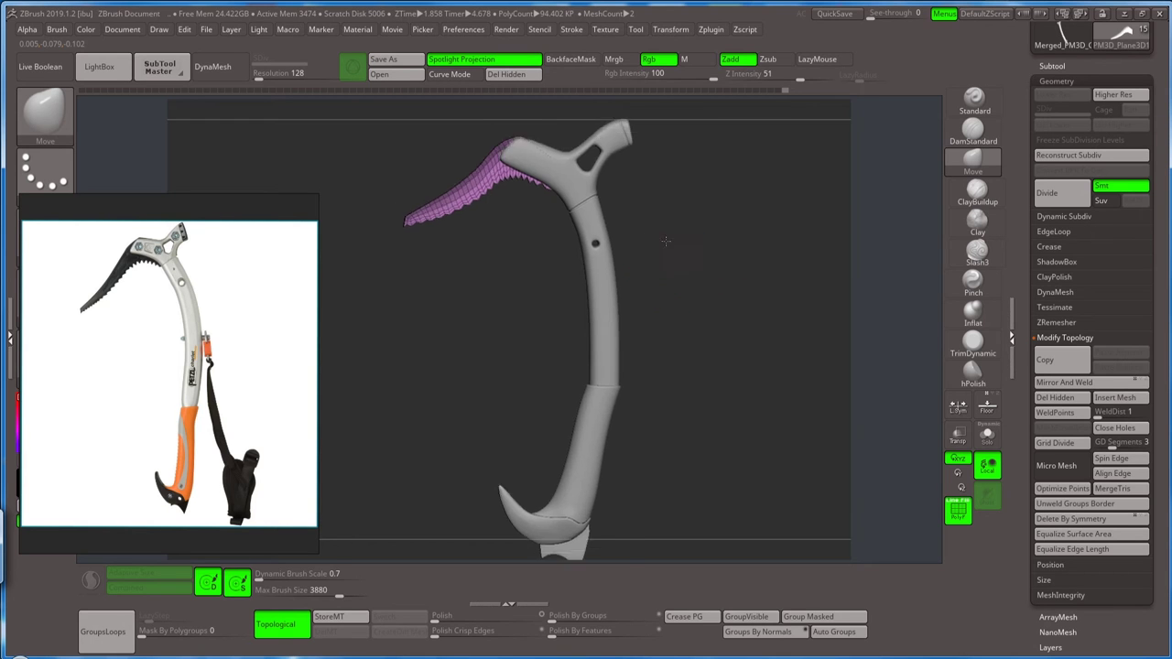
- Turn on Local symmetry mirrored across the Y axis in the Transform options
click(671, 30)
click(693, 383)
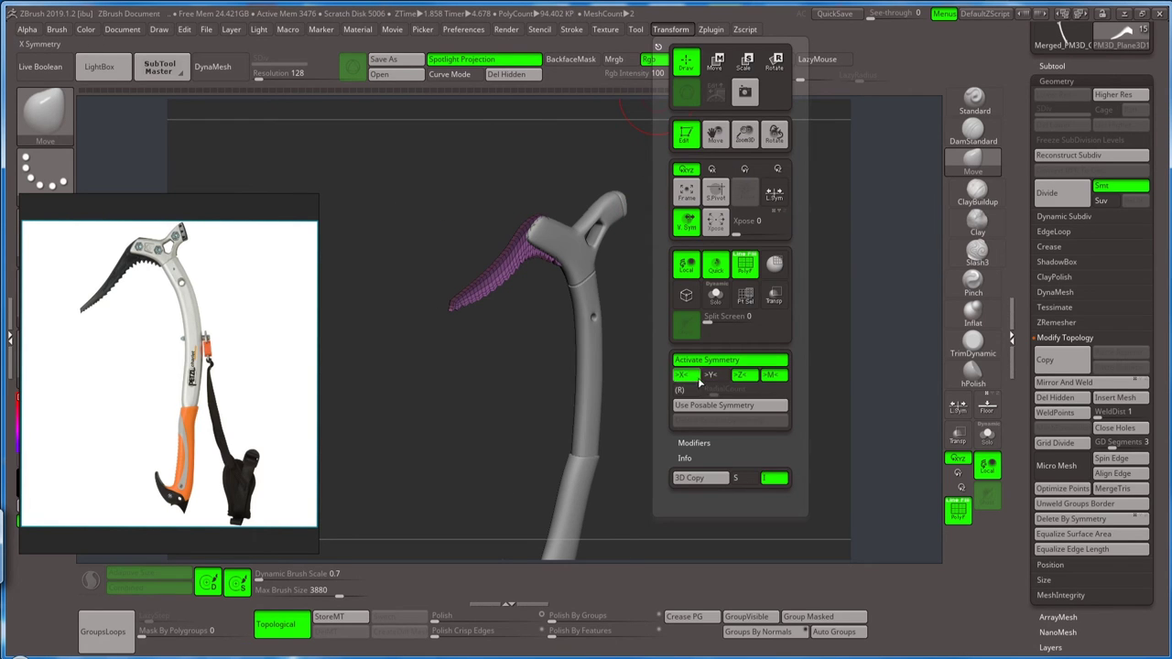
click(670, 31)
click(719, 381)
right_drag(509, 285, 506, 261)
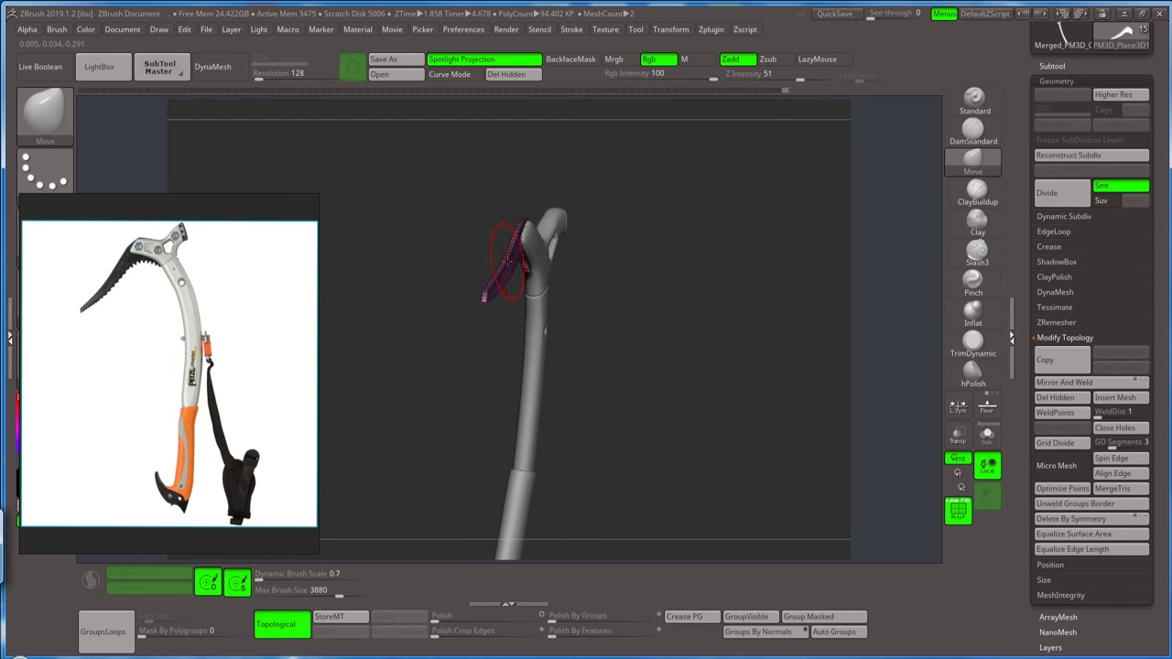
mouse_move(620, 265)
right_down()
mouse_move(513, 271)
mouse_move(576, 269)
mouse_move(526, 350)
right_up()
click(670, 30)
click(687, 376)
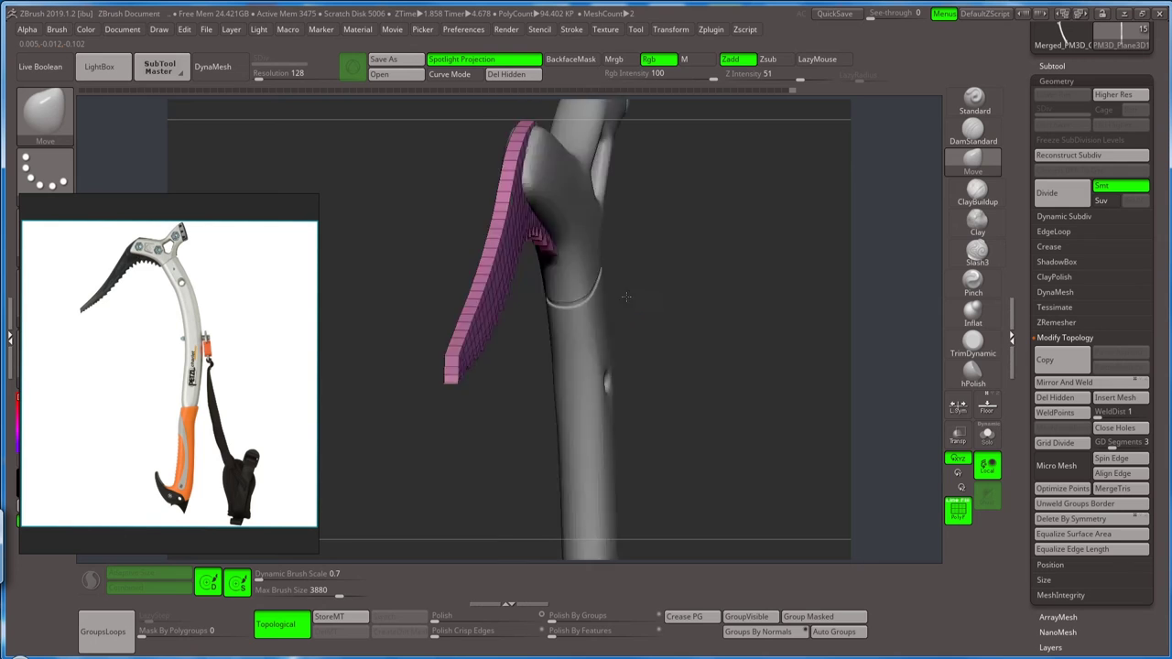
right_drag(503, 275, 553, 324)
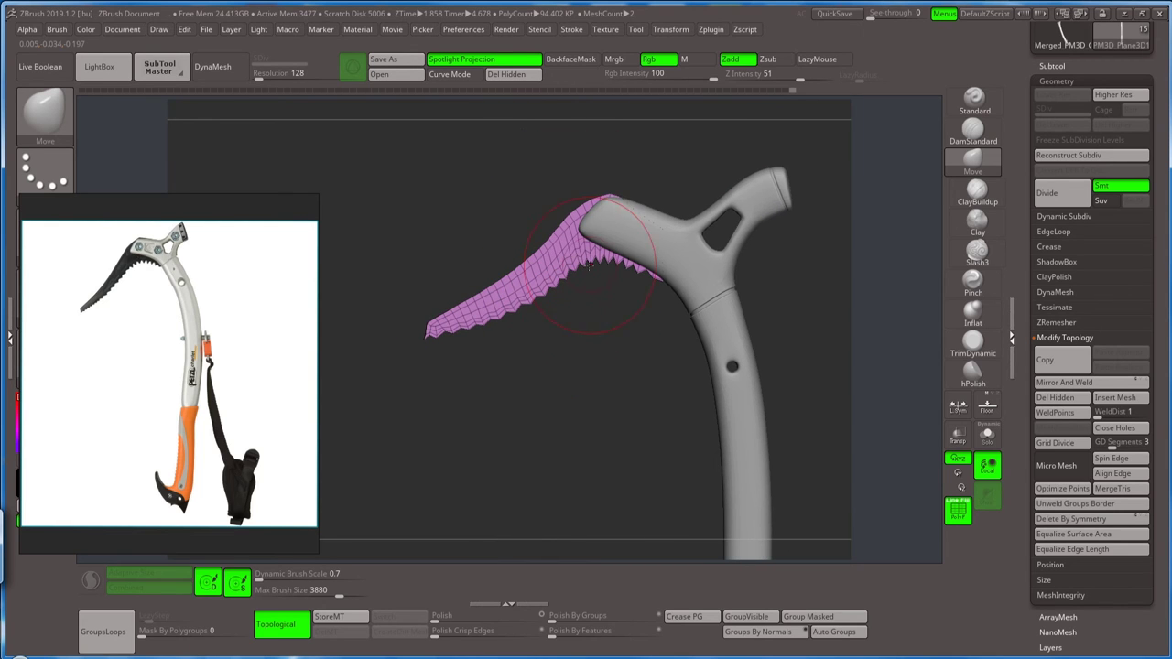
- Stretch the blade's inner end down the handle, ghost the handle, and shrink the brush below 30
drag(656, 275, 668, 285)
click(958, 435)
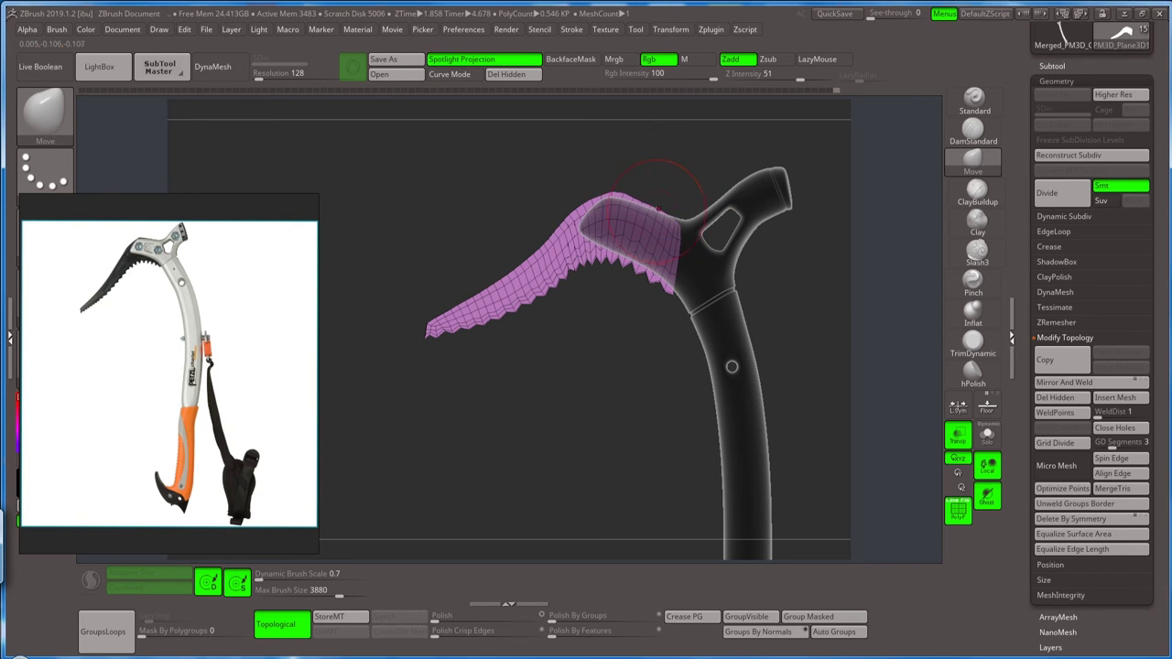
key(s)
key(s)
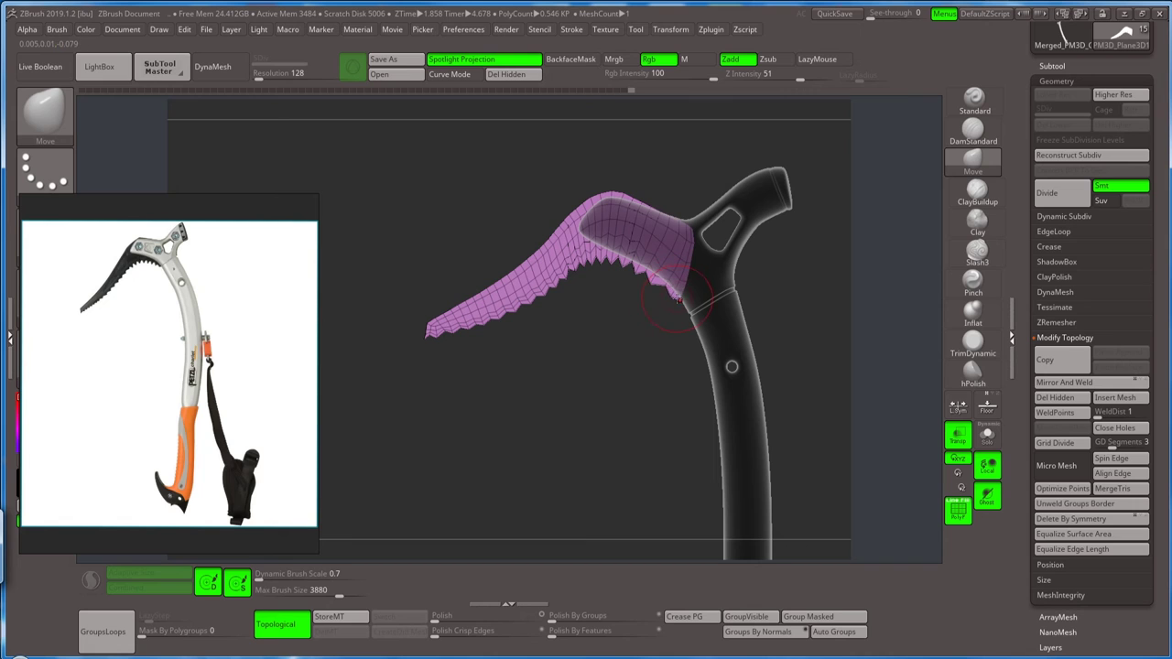
key(s)
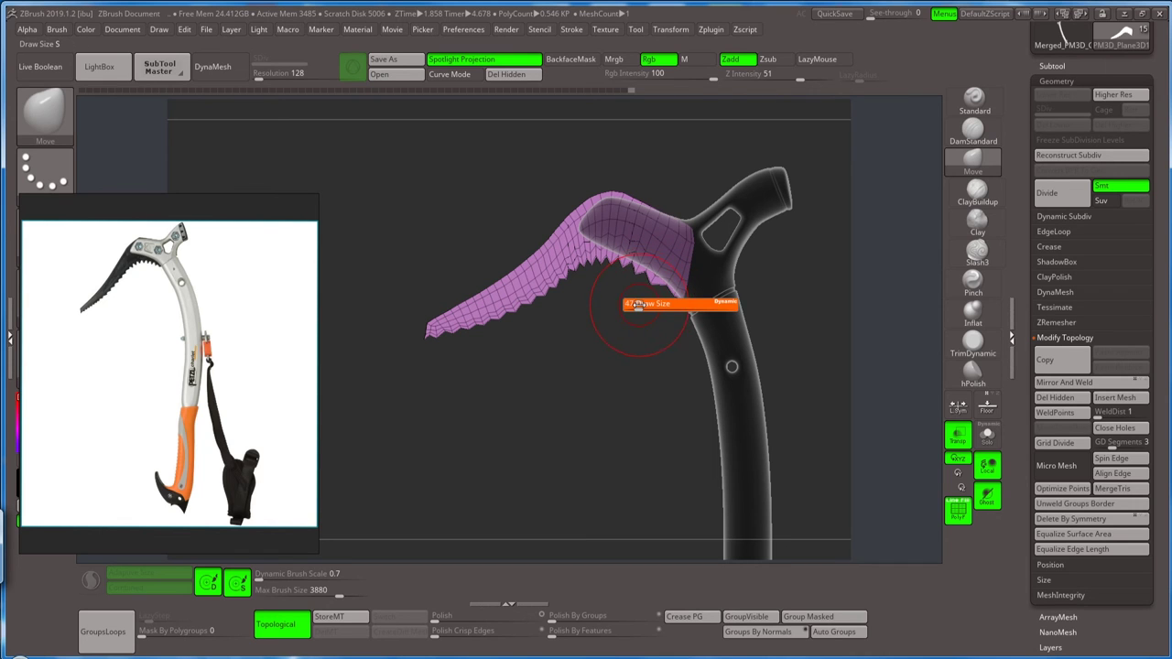
drag(638, 305, 623, 304)
key(s)
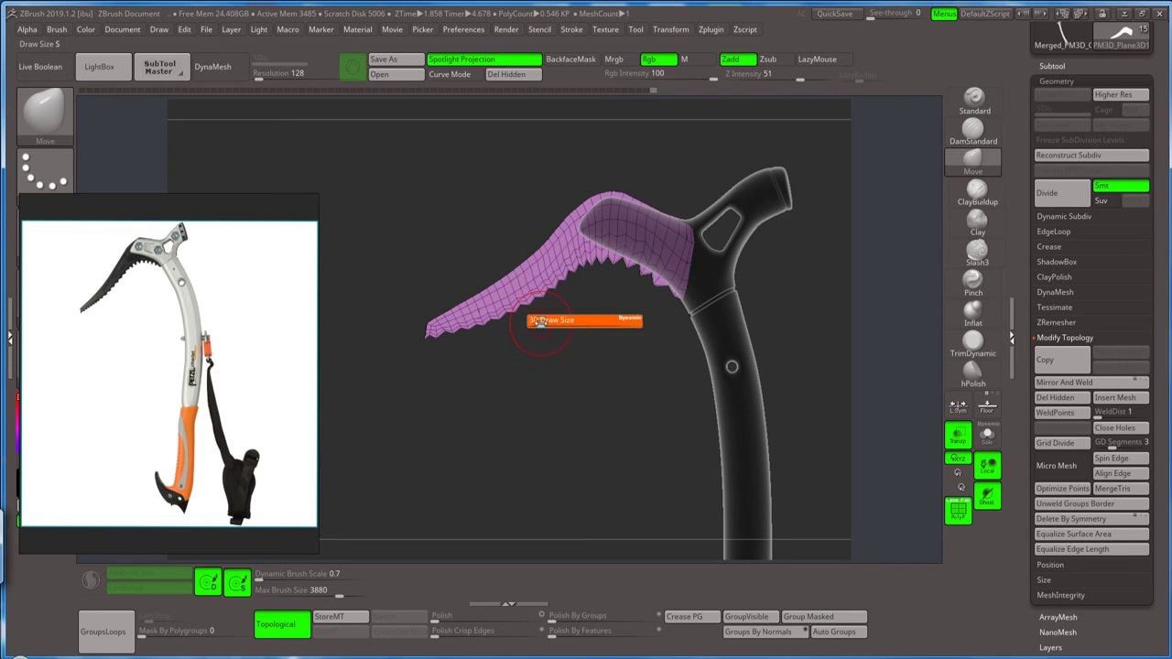
drag(541, 322, 520, 295)
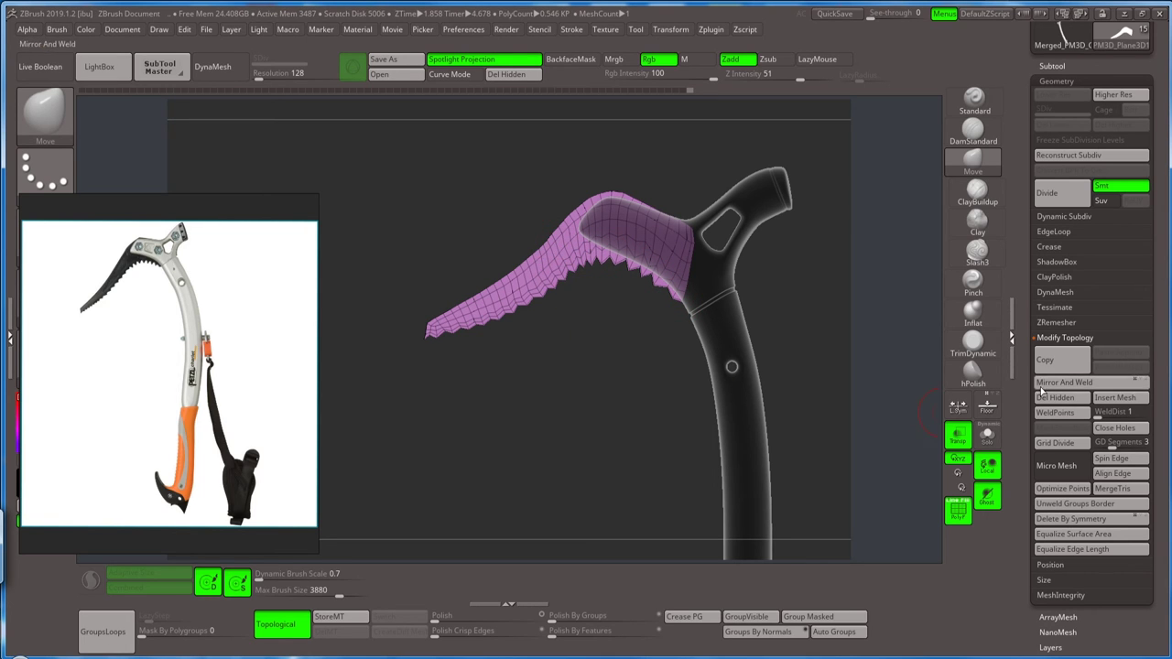
- Duplicate the blade subtool as a backup and save the tool over its existing file
scroll(1014, 490, up, 3)
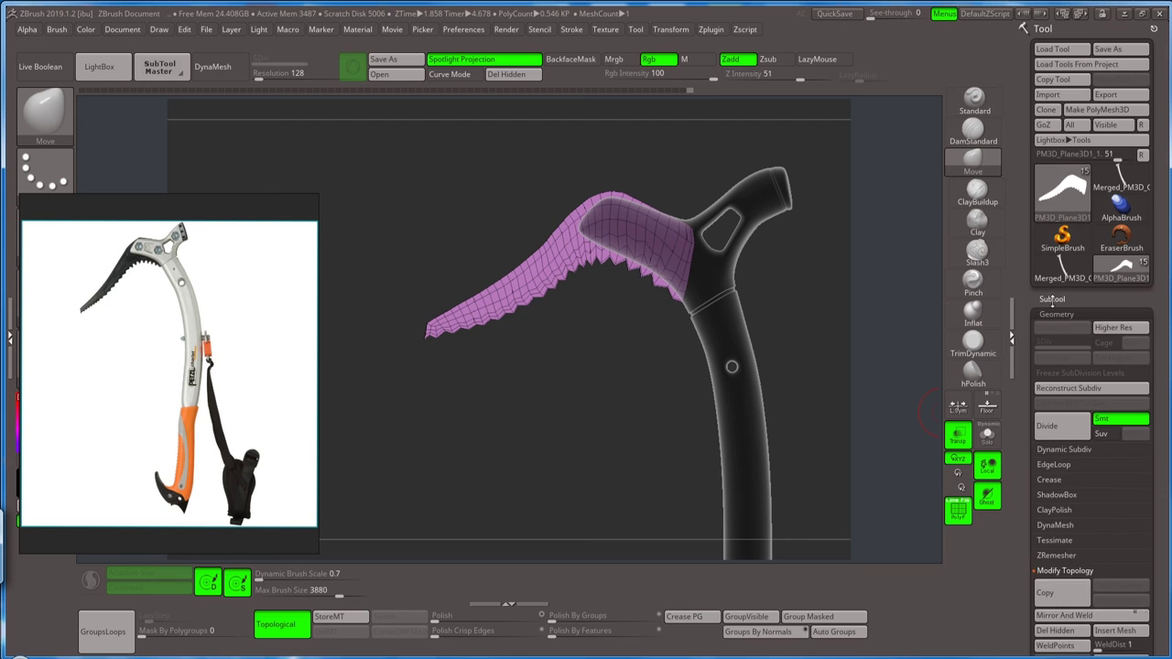
drag(1014, 491, 1021, 407)
scroll(1054, 431, down, 2)
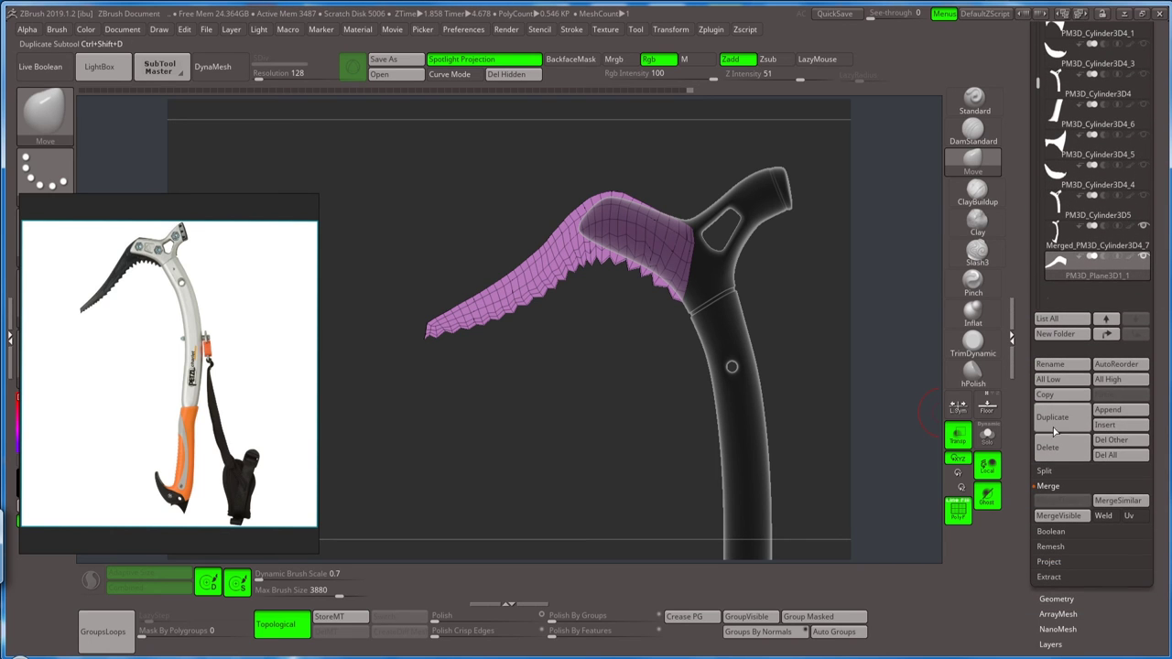
scroll(1026, 388, up, 3)
scroll(1025, 388, up, 3)
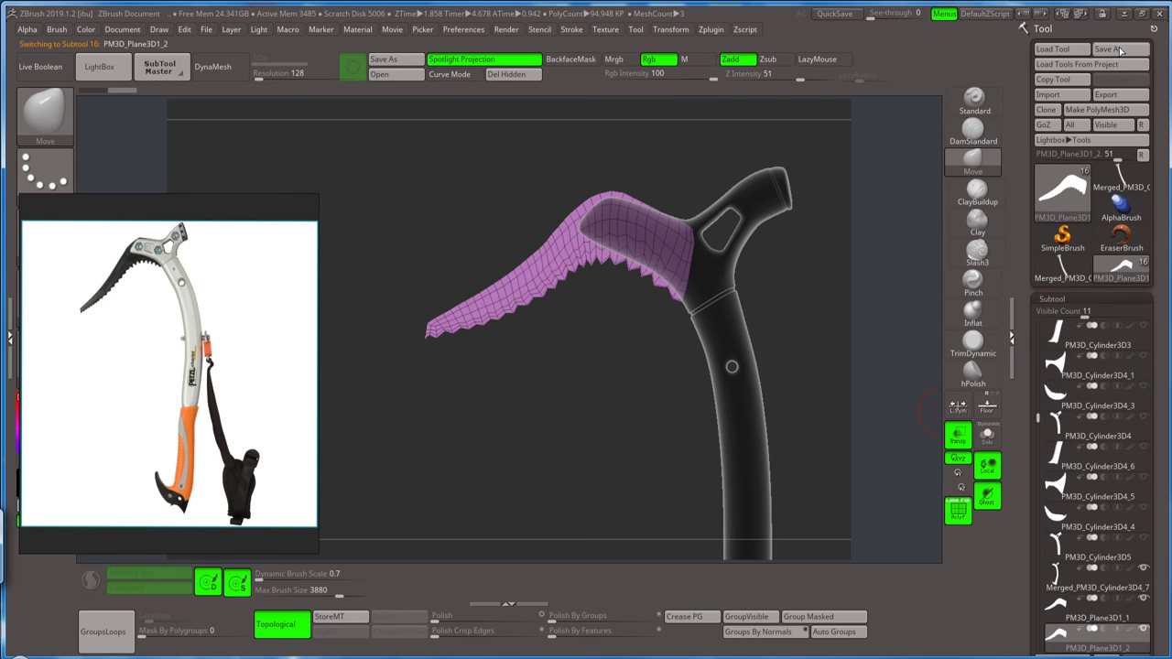
click(1119, 49)
click(719, 595)
click(706, 340)
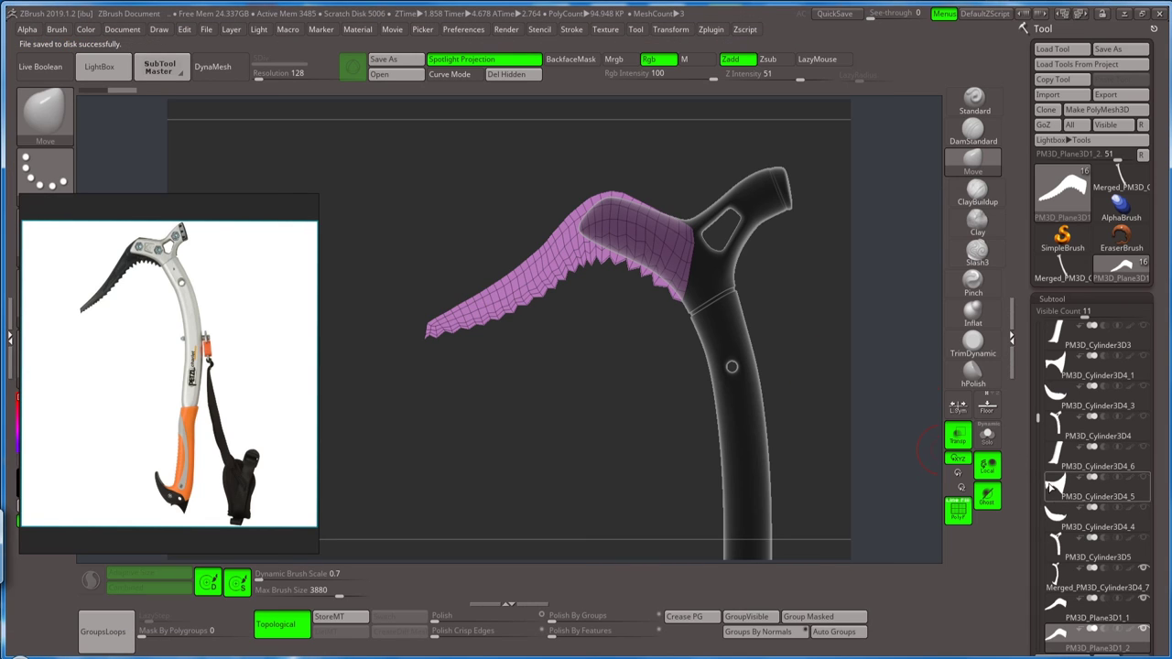
- Remesh the blade with ZRemesher using Same and DetectEdges so topology follows its edges
scroll(1019, 520, down, 1)
scroll(1020, 519, down, 5)
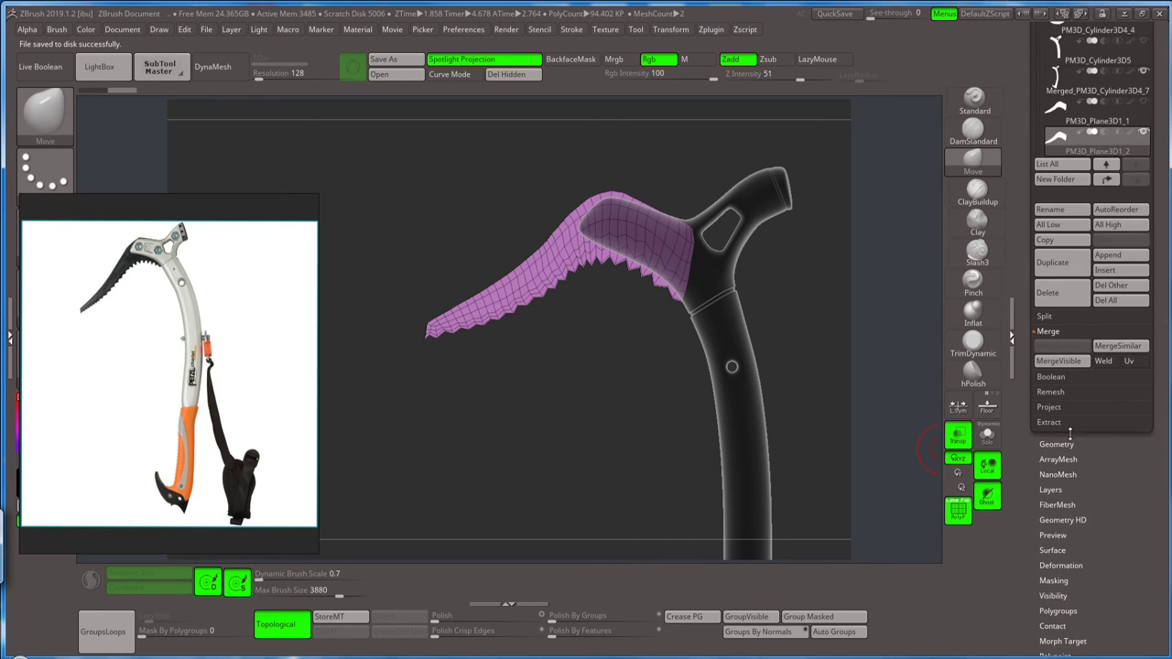
click(1069, 431)
click(1054, 452)
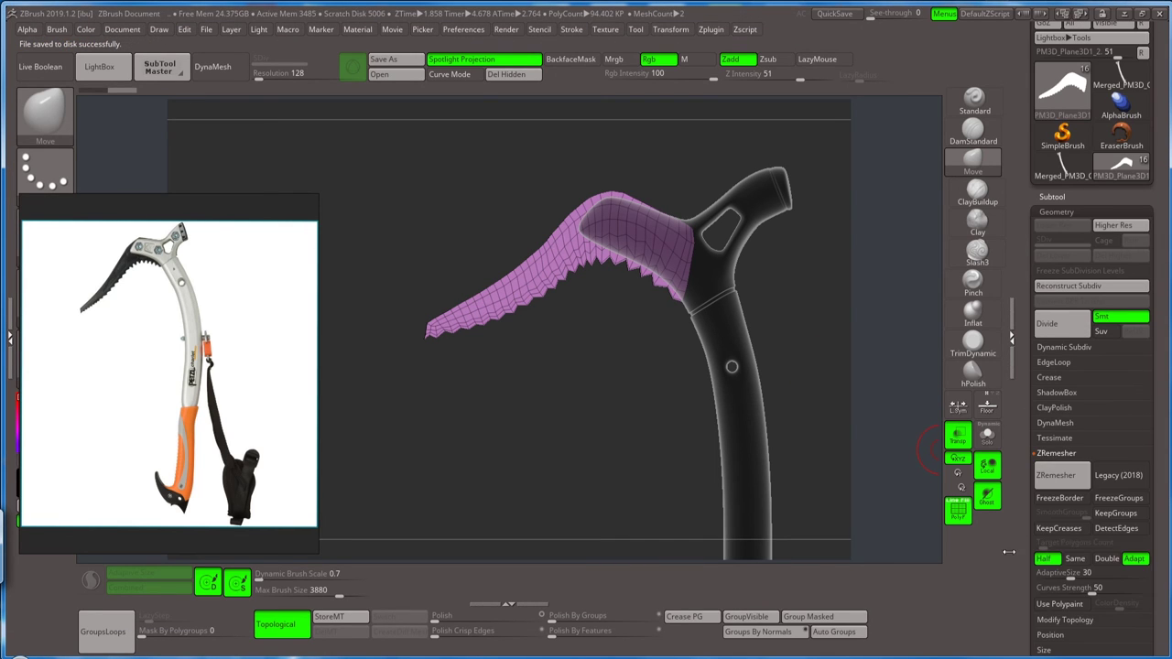
scroll(1016, 560, down, 1)
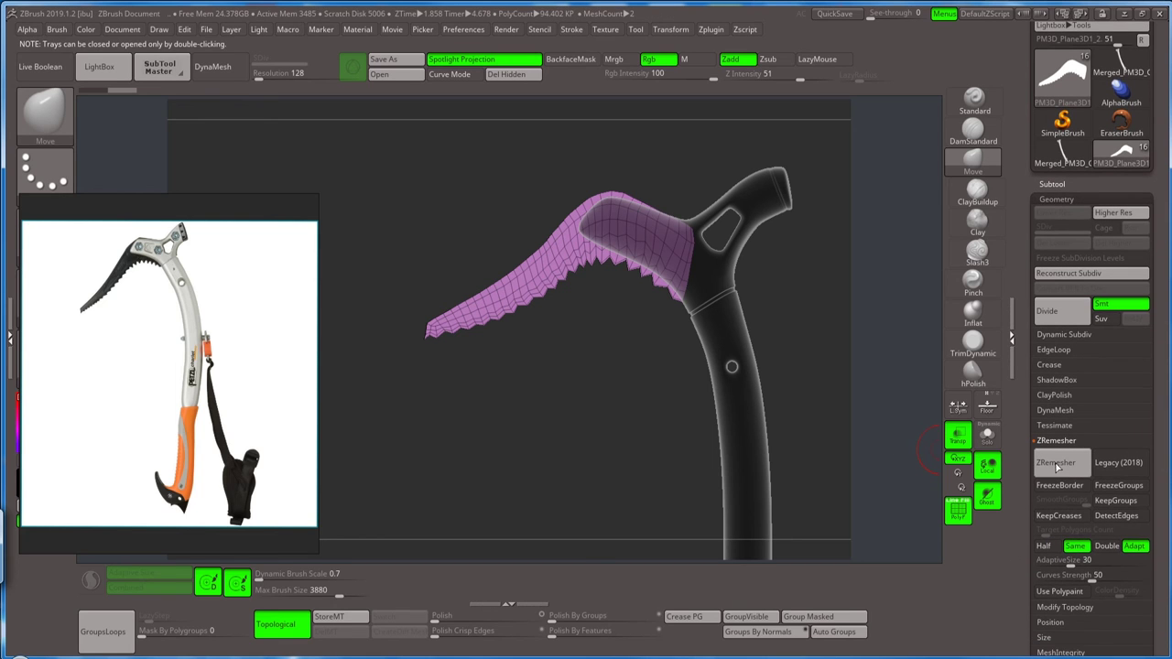
click(1053, 462)
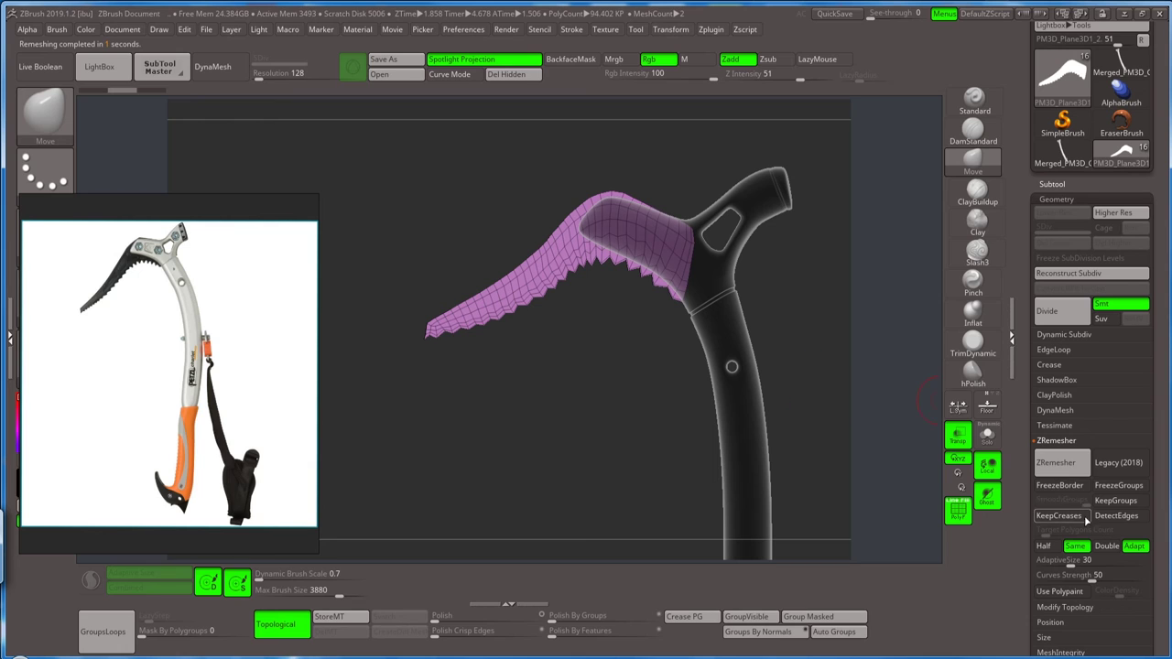
click(1116, 516)
click(1062, 462)
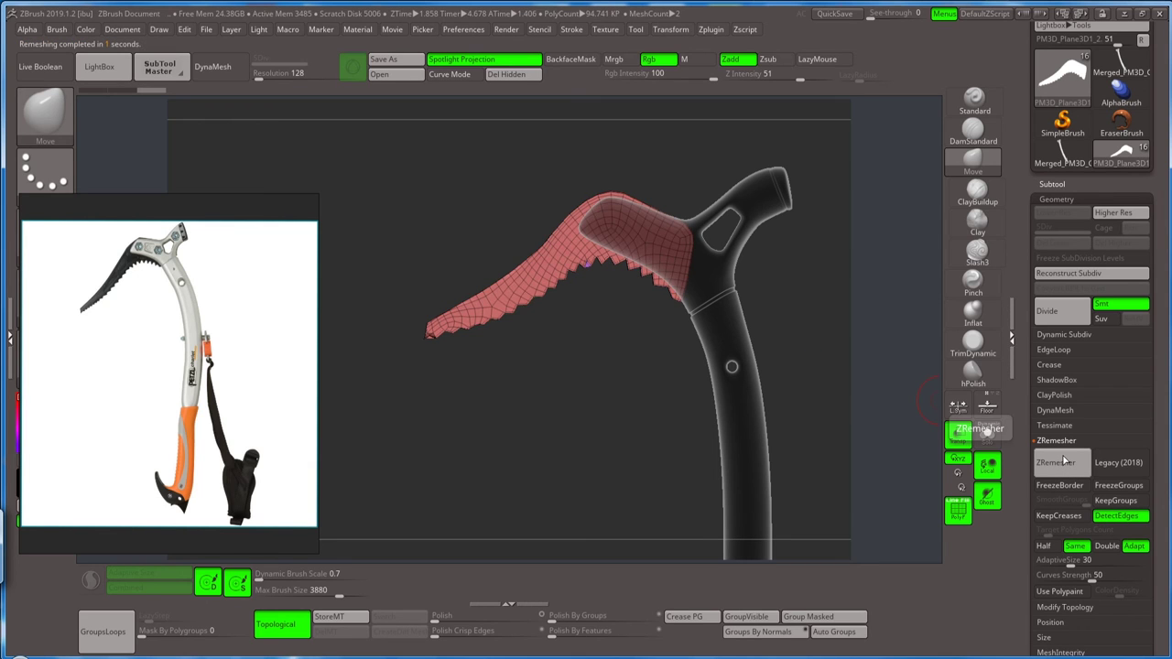
click(1064, 463)
- Recentre on the blade tip and switch to the ZModeler brush
alt+drag(641, 334, 682, 414)
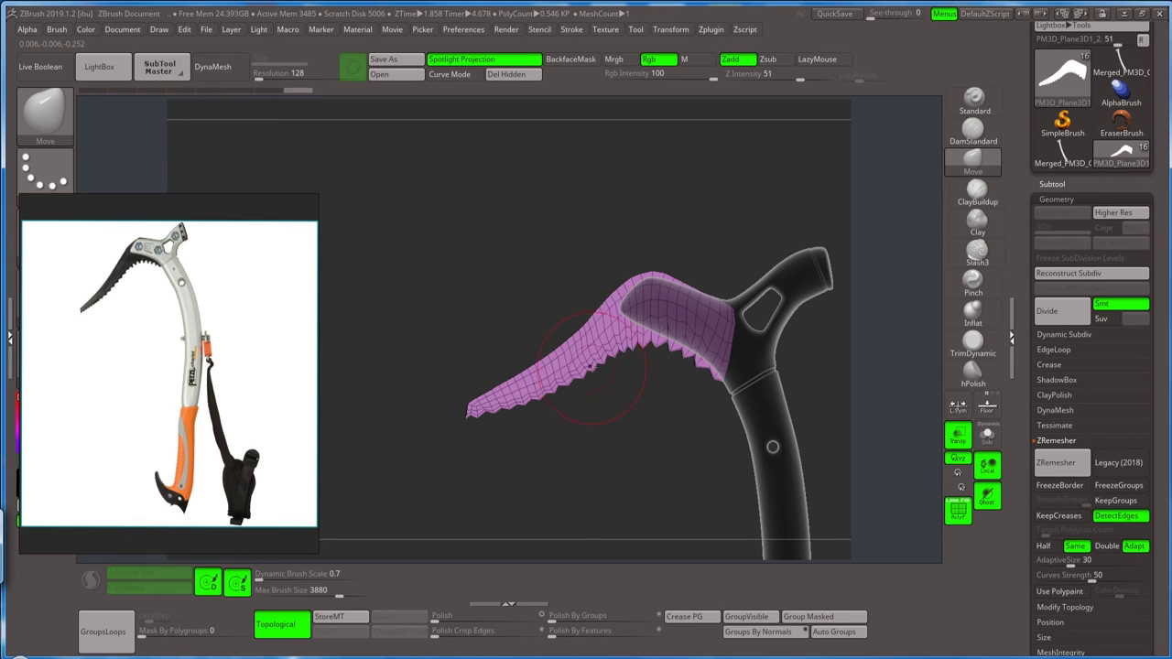
mouse_move(497, 426)
alt+mouse_down()
mouse_move(489, 411)
mouse_move(503, 417)
alt+mouse_up()
key(s)
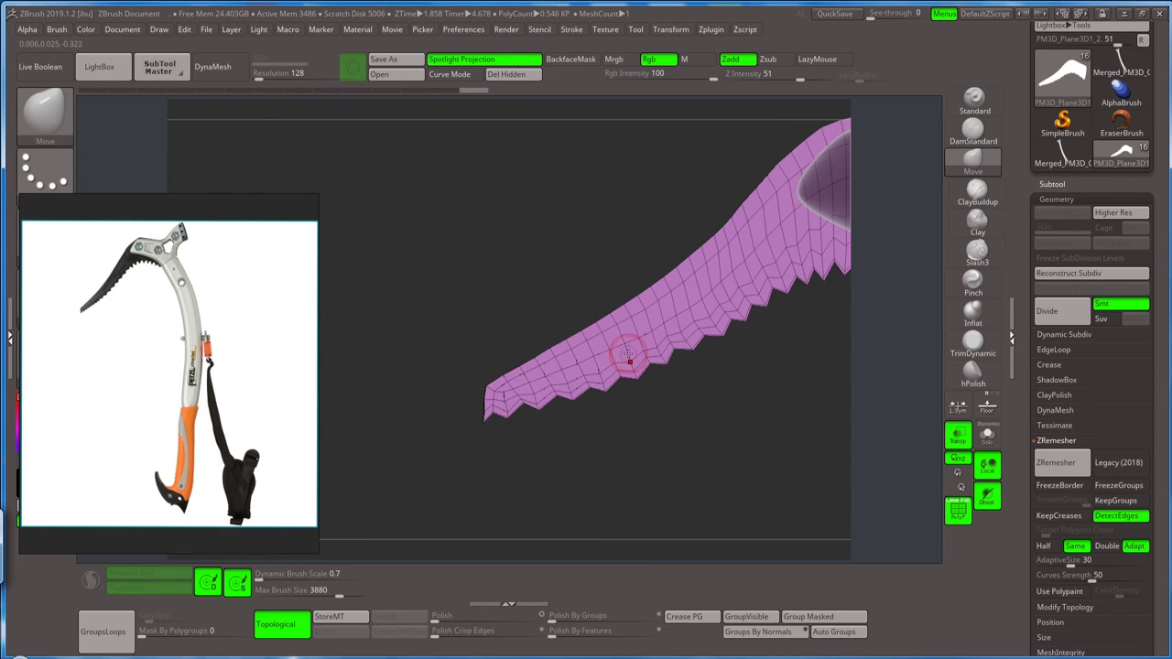
mouse_move(629, 360)
mouse_down()
mouse_move(665, 426)
mouse_move(622, 326)
mouse_up()
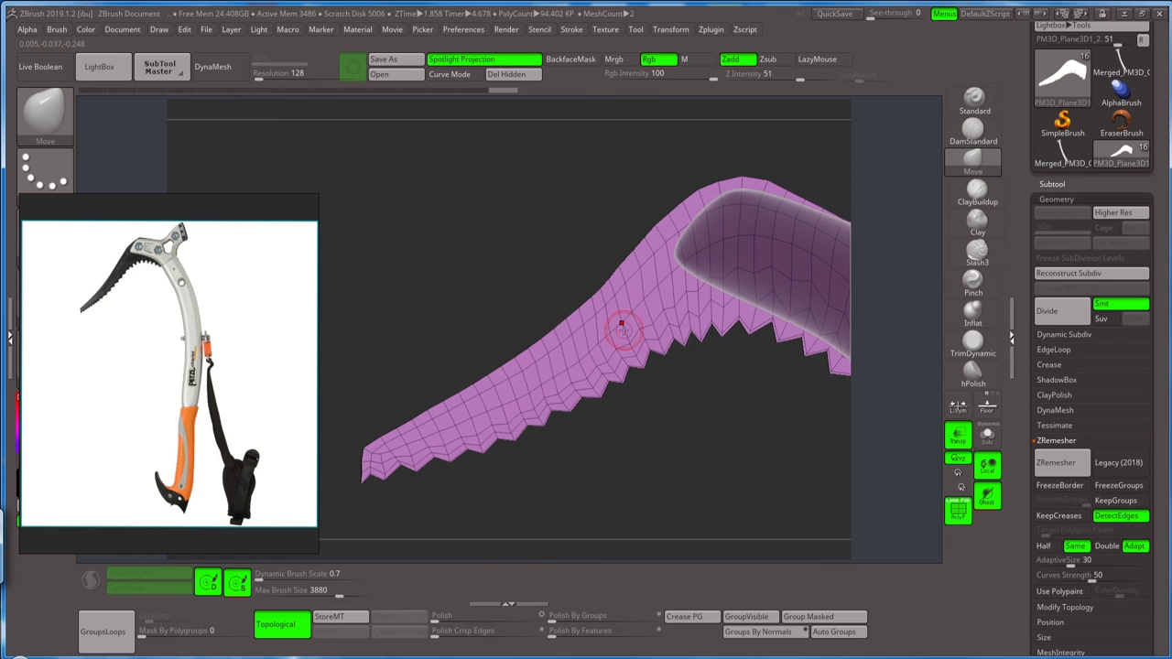
key(b)
click(534, 577)
- Choose a ZModeler edge action and insert an edge loop across the blade
key(space)
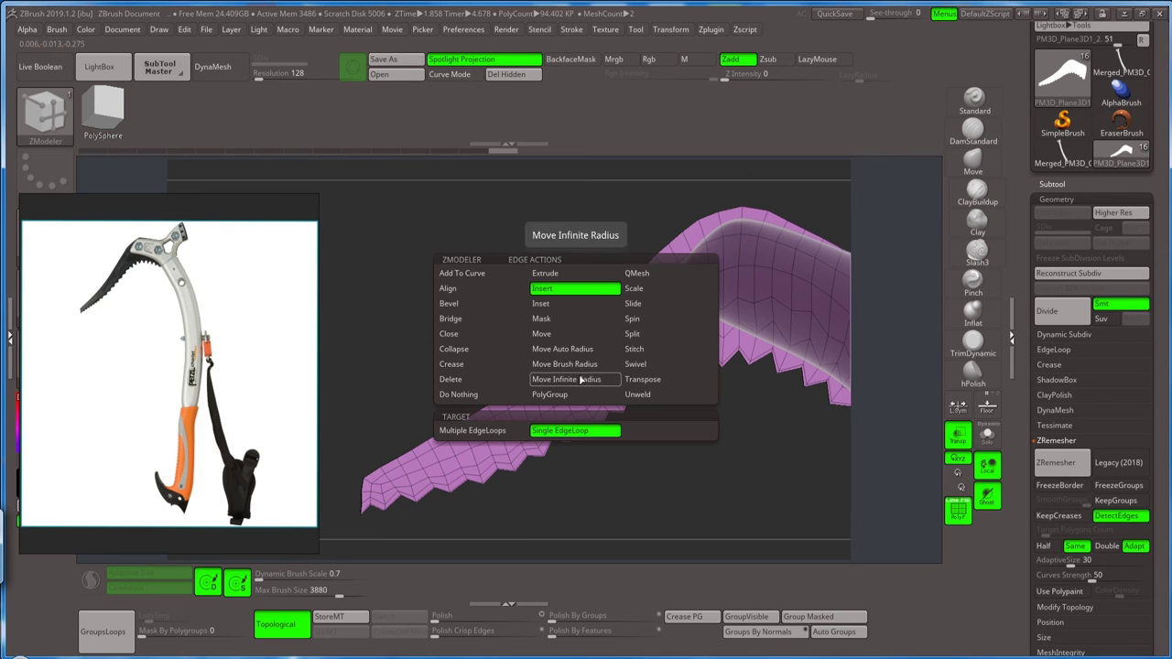
click(669, 306)
mouse_move(568, 509)
mouse_down()
mouse_move(556, 494)
mouse_move(655, 416)
mouse_up()
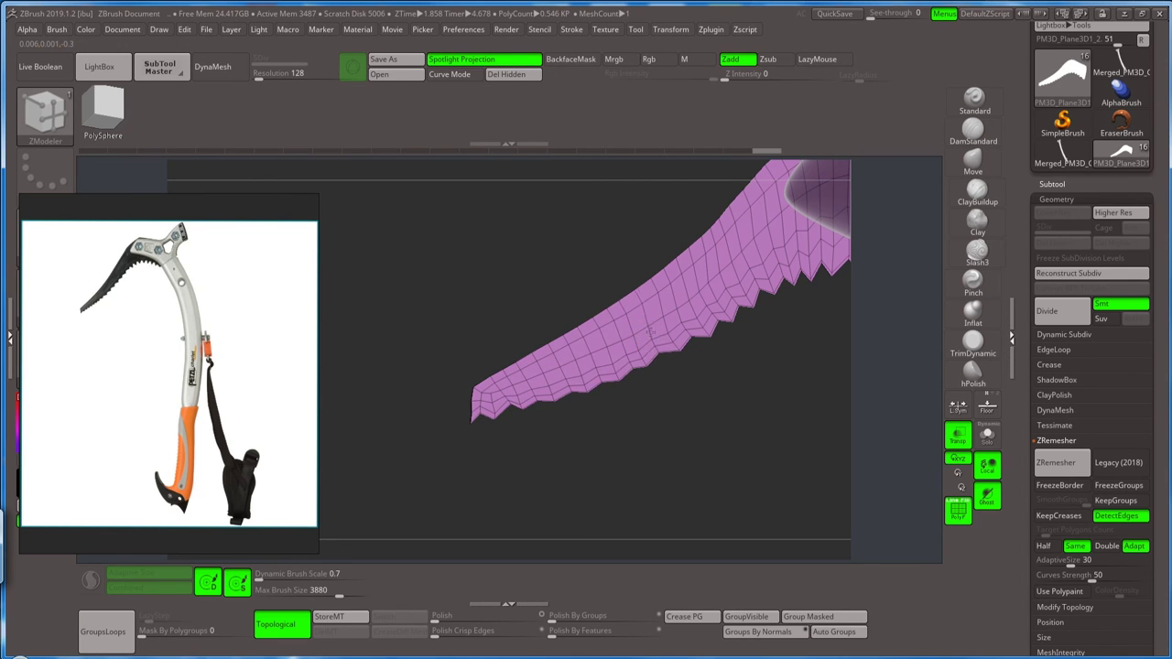
right_drag(650, 331, 632, 450)
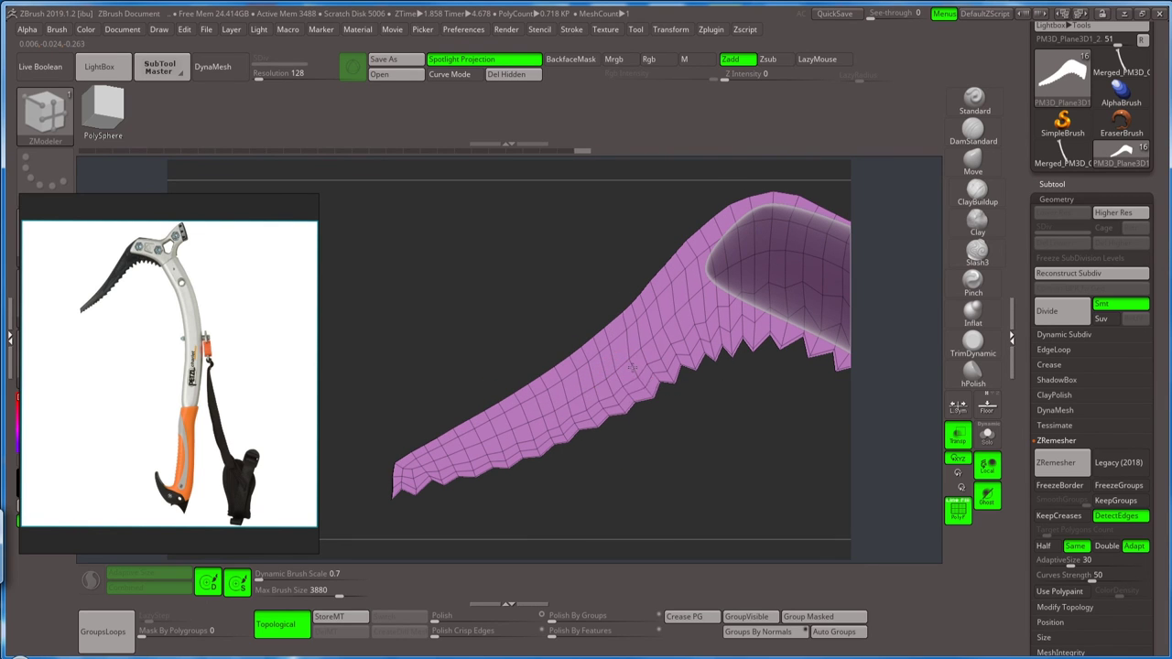
right_drag(623, 373, 597, 437)
mouse_move(581, 375)
right_down()
mouse_move(634, 417)
mouse_move(632, 394)
right_up()
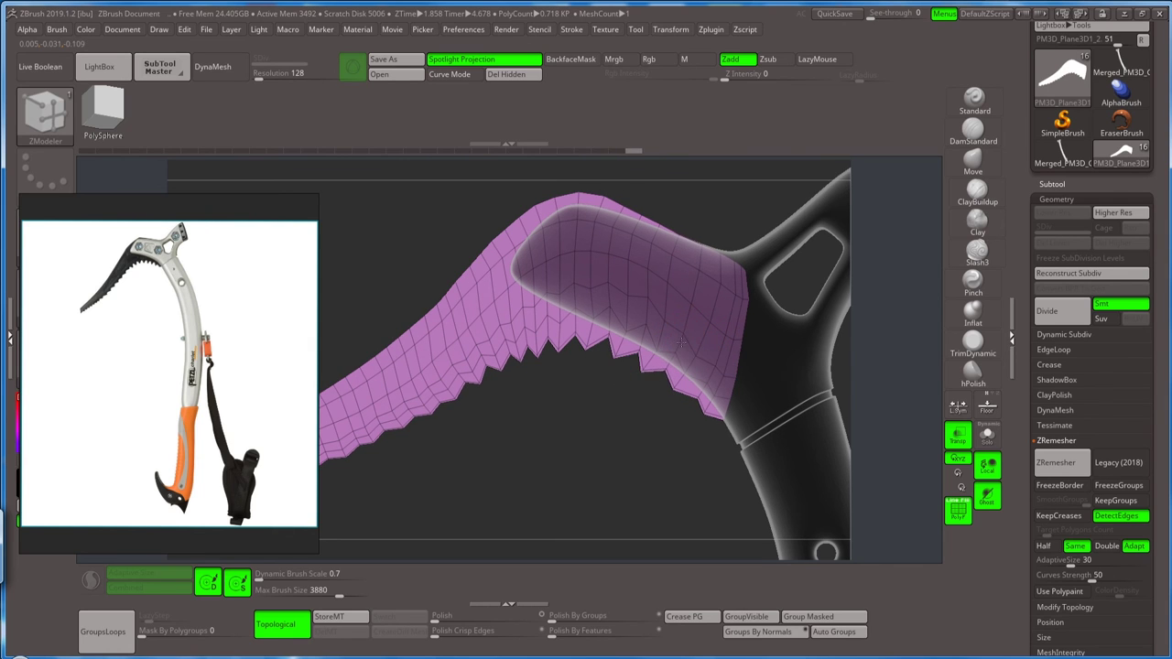
- Slide two edge loops along the blade, then attempt to extrude the blade's polygroup
click(665, 336)
drag(647, 311, 632, 302)
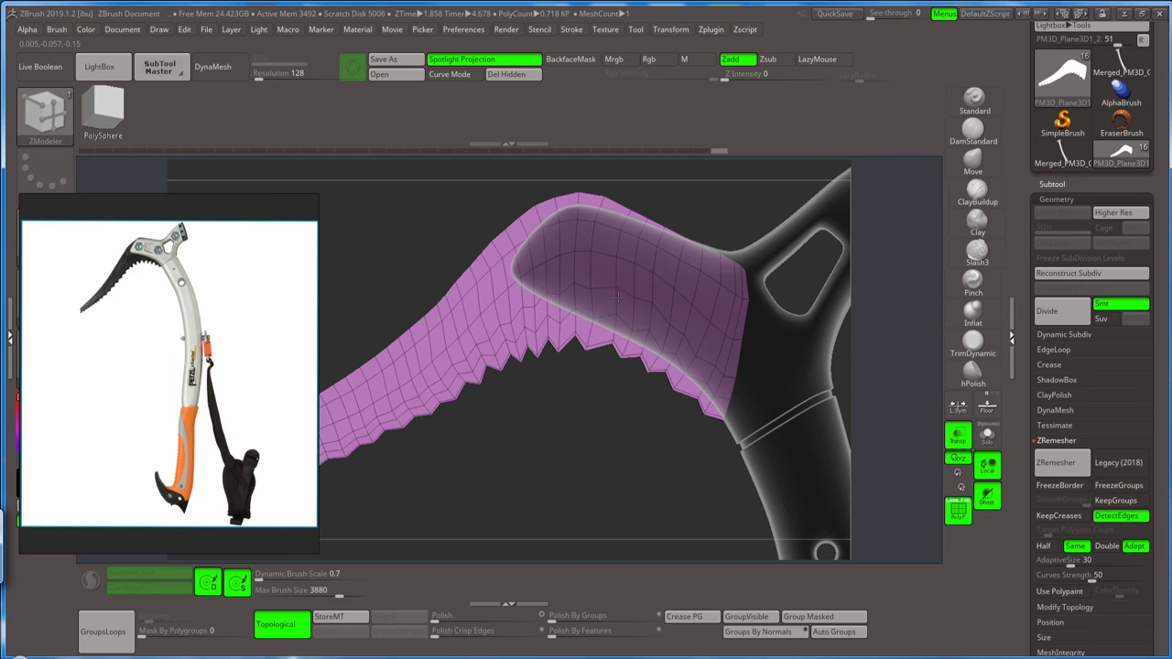
drag(617, 297, 558, 300)
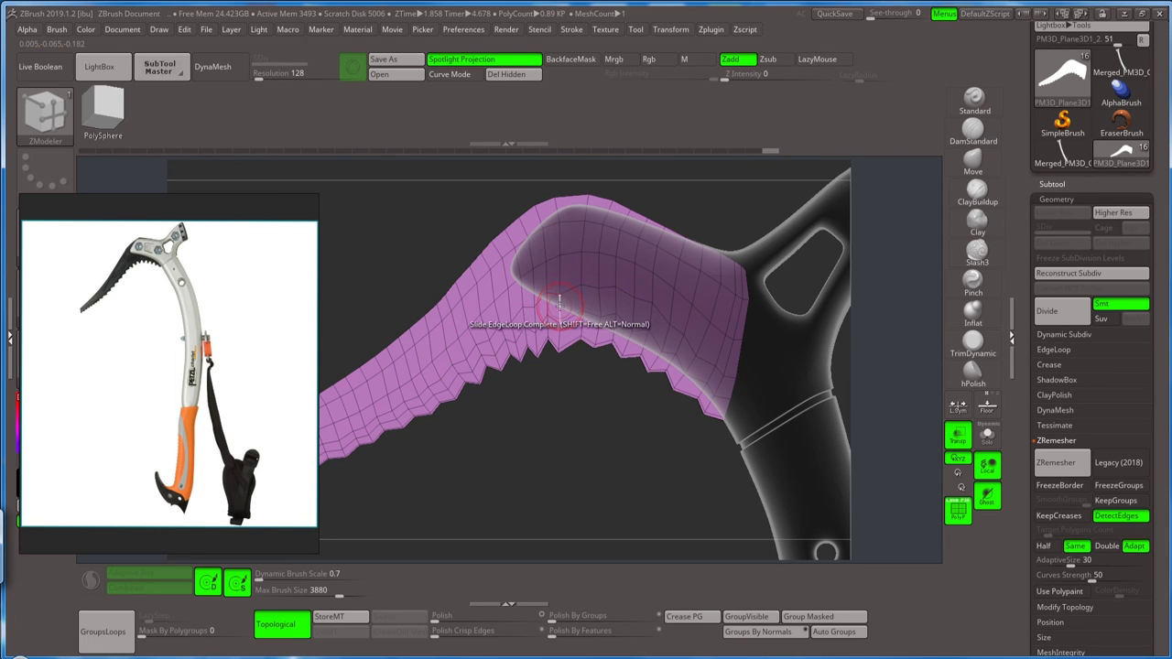
mouse_move(572, 394)
mouse_down()
mouse_move(650, 417)
mouse_move(535, 368)
mouse_move(557, 335)
mouse_move(544, 335)
mouse_move(567, 334)
mouse_move(641, 274)
mouse_move(649, 293)
mouse_move(672, 273)
mouse_up()
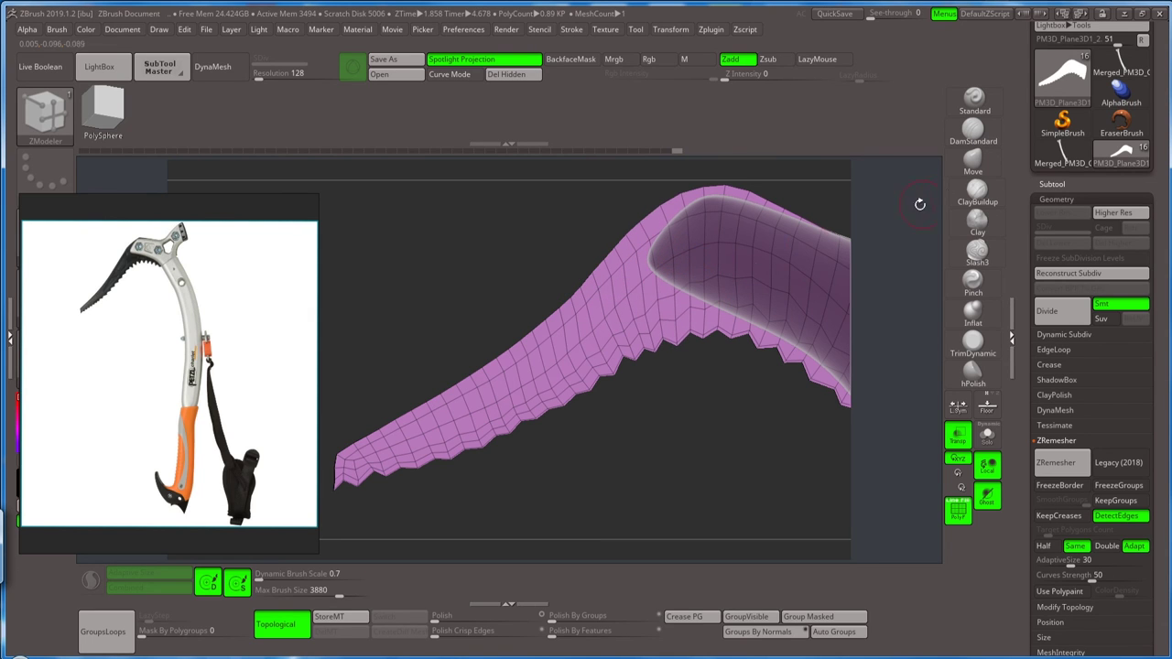
click(597, 373)
- Switch back to the Move brush and adjust its draw size
key(b)
key(m)
key(v)
key(s)
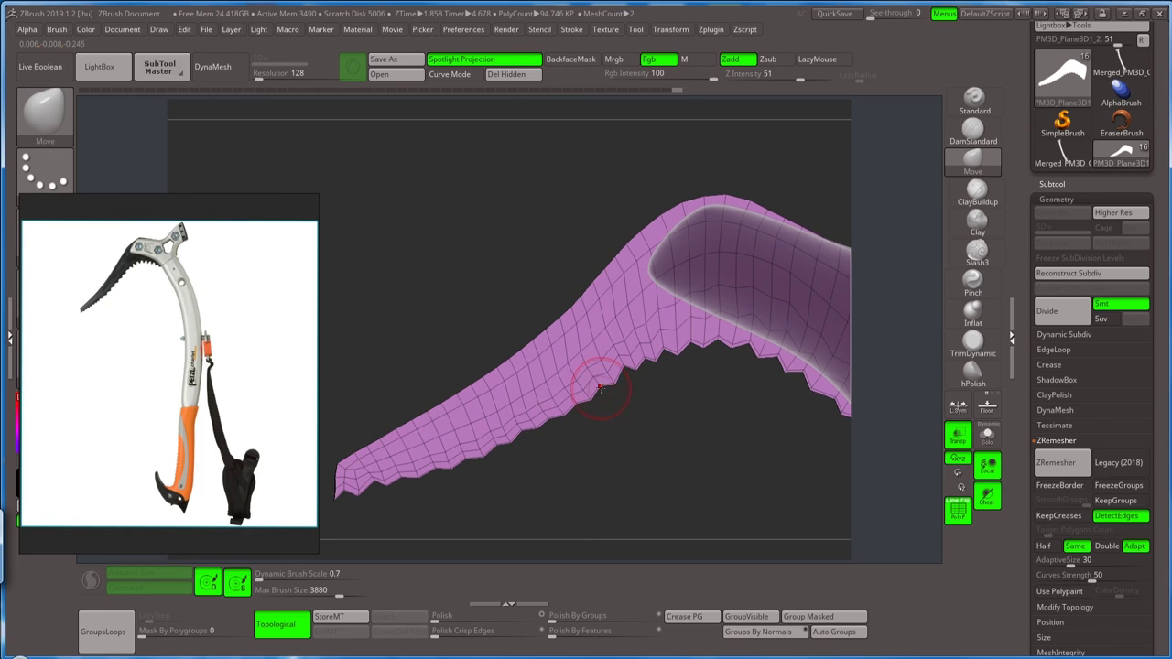
key(s)
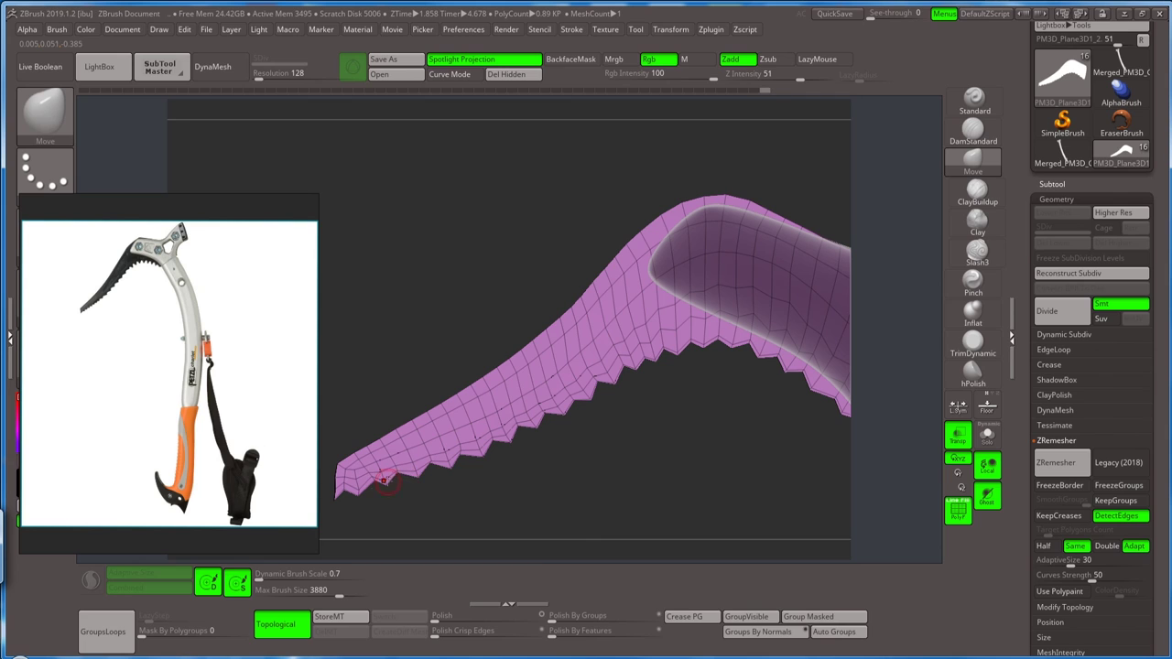
- Orbit around the blade and handle, framing the whole pick with F
drag(407, 474, 589, 409)
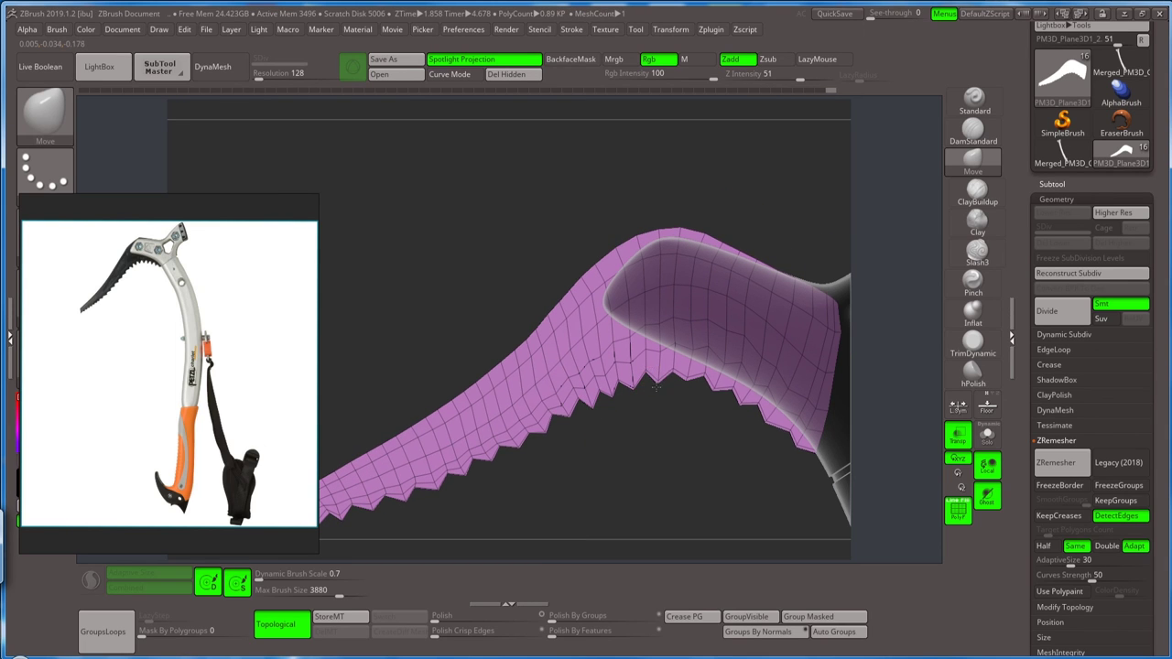
drag(688, 373, 633, 403)
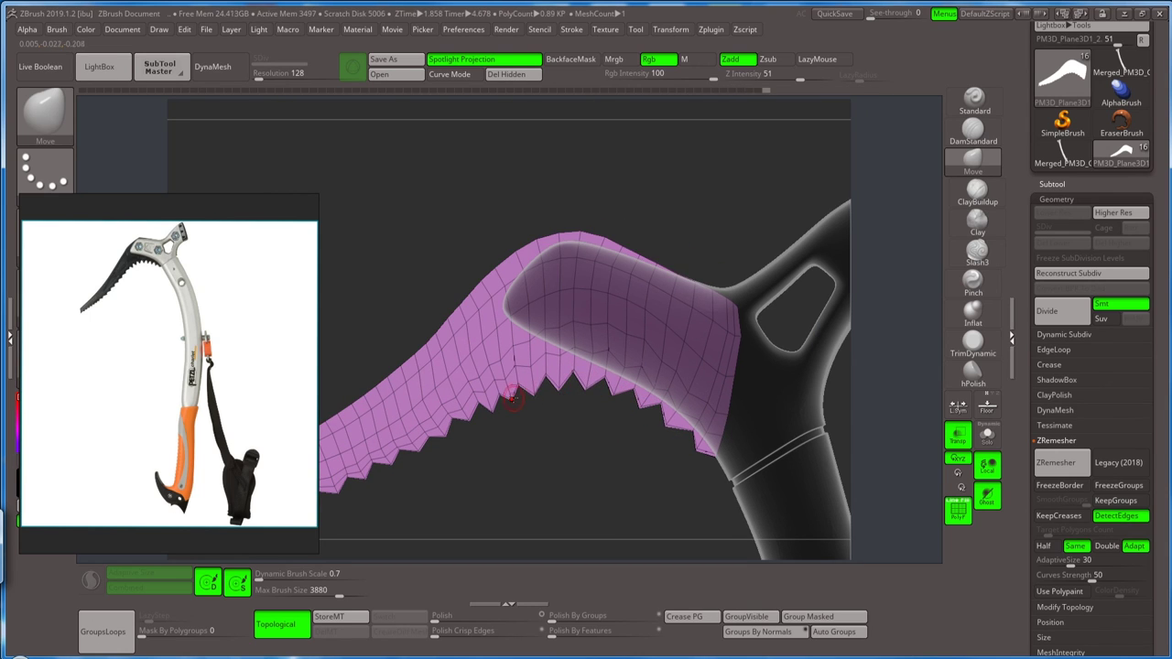
drag(476, 427, 553, 398)
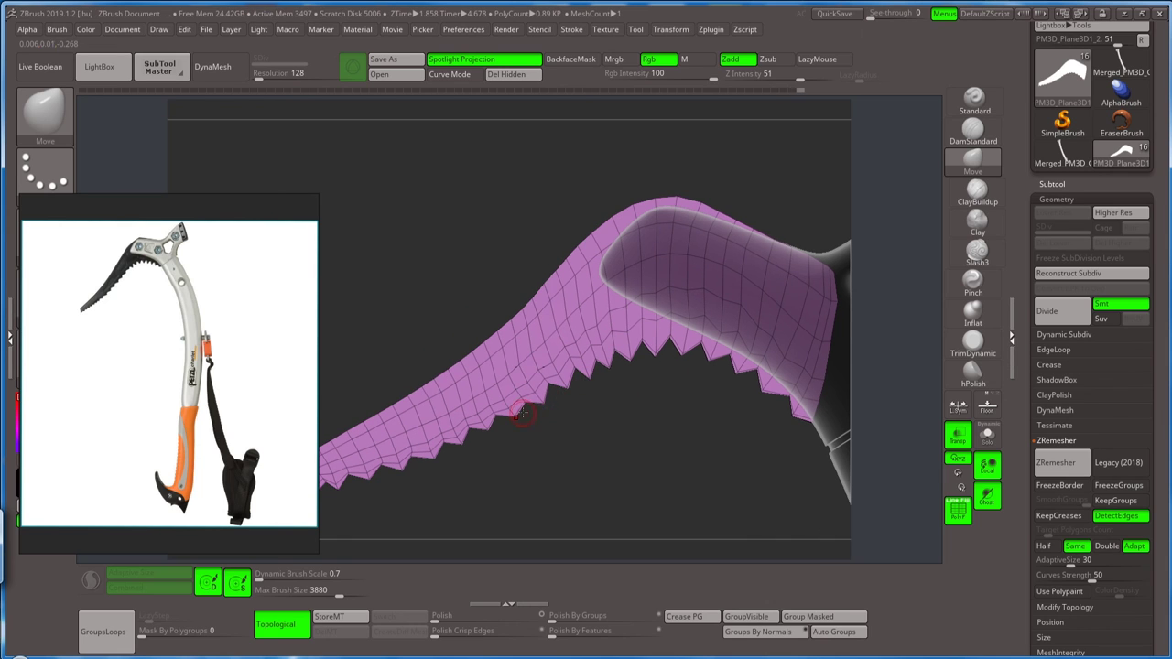
key(f)
drag(565, 437, 743, 283)
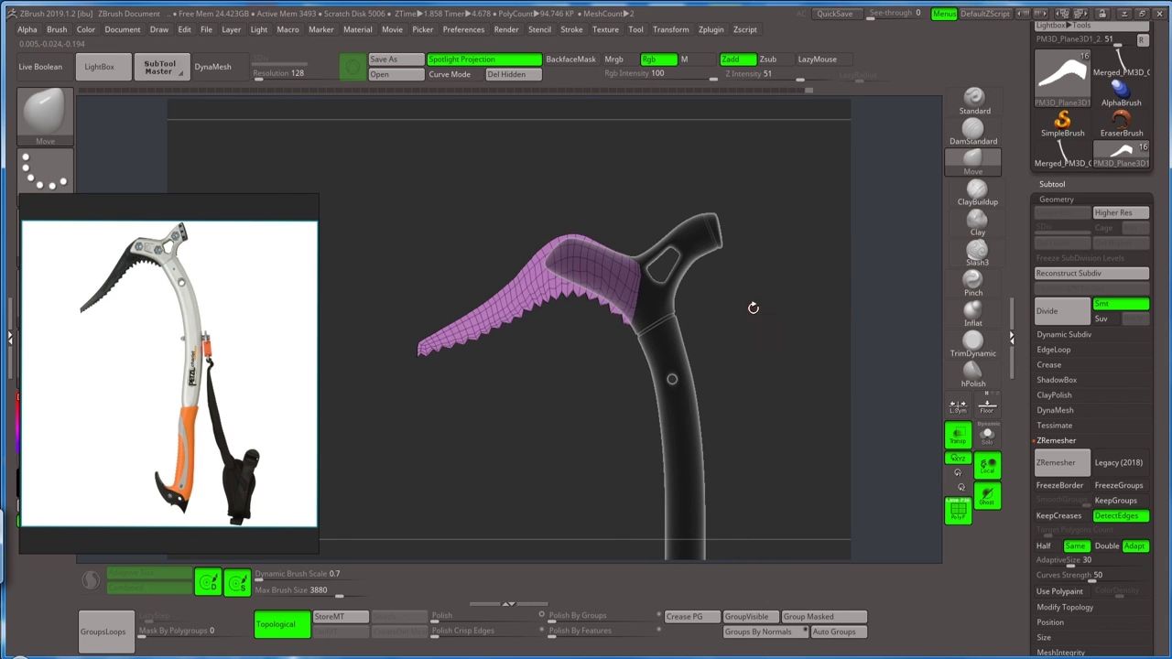
- Select ZModeler with Polyframe on and set the Insert edge action to multiple edge loops
key(shift+f)
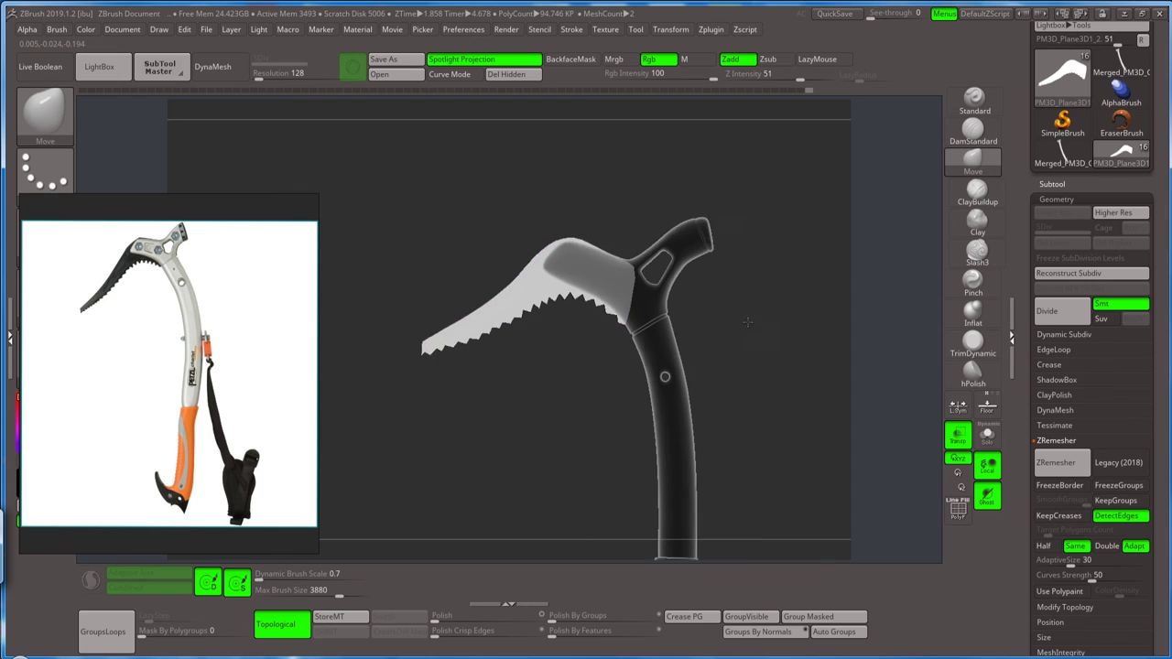
mouse_move(749, 314)
mouse_down()
mouse_move(617, 393)
mouse_move(480, 392)
mouse_up()
key(shift+f)
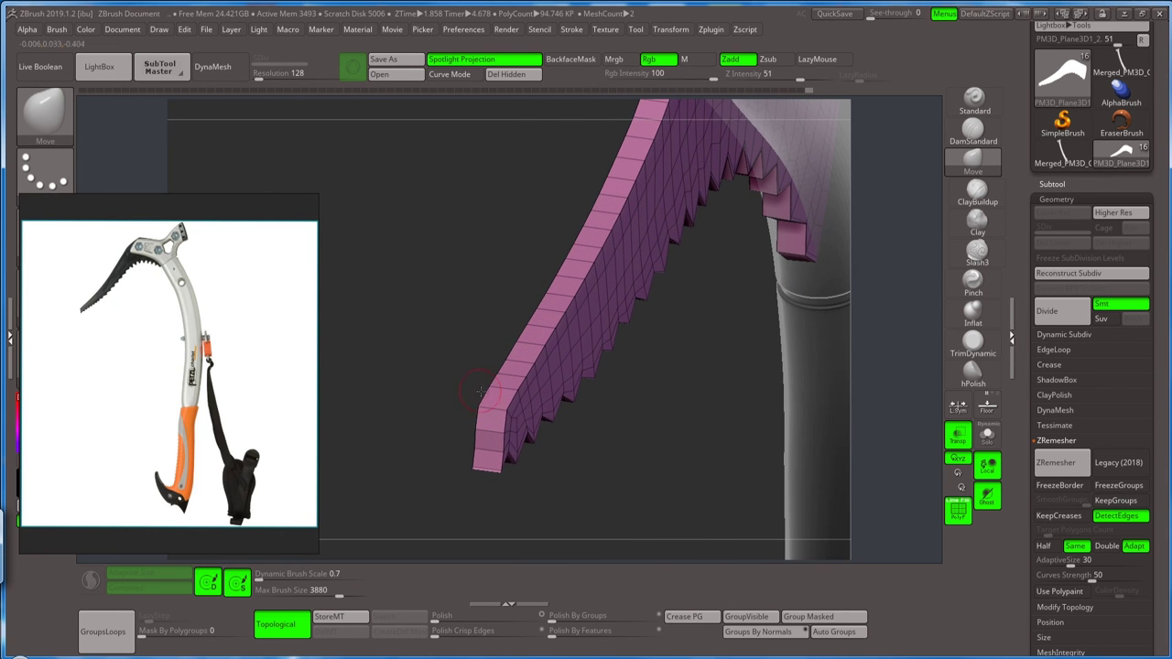
key(b)
key(z)
key(m)
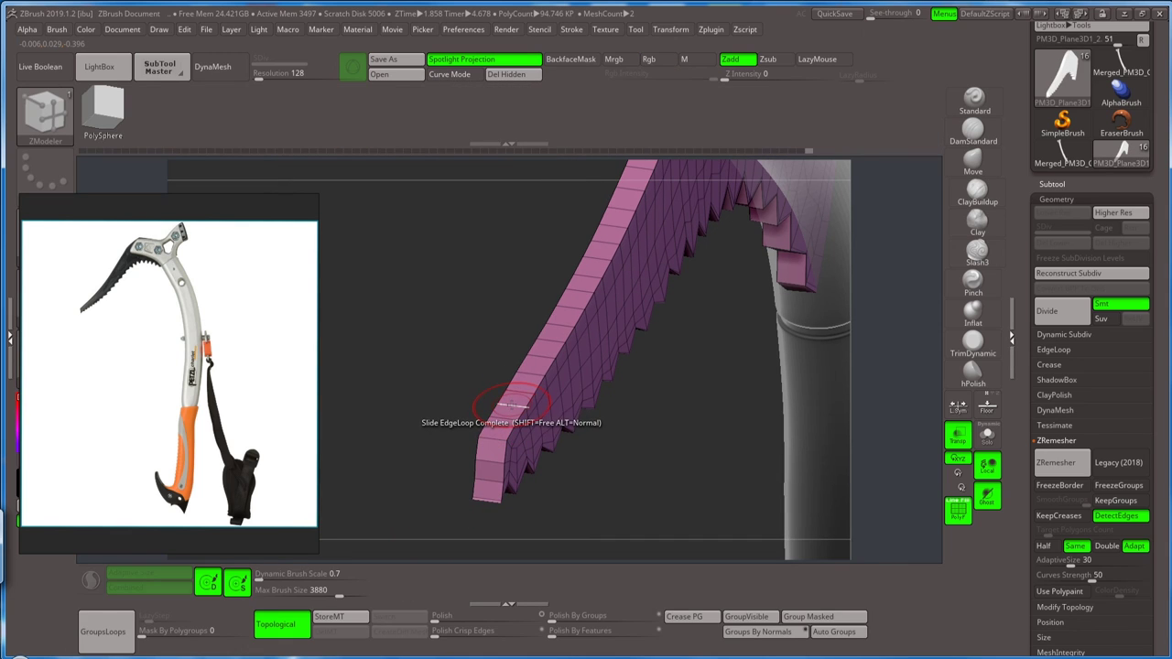
key(space)
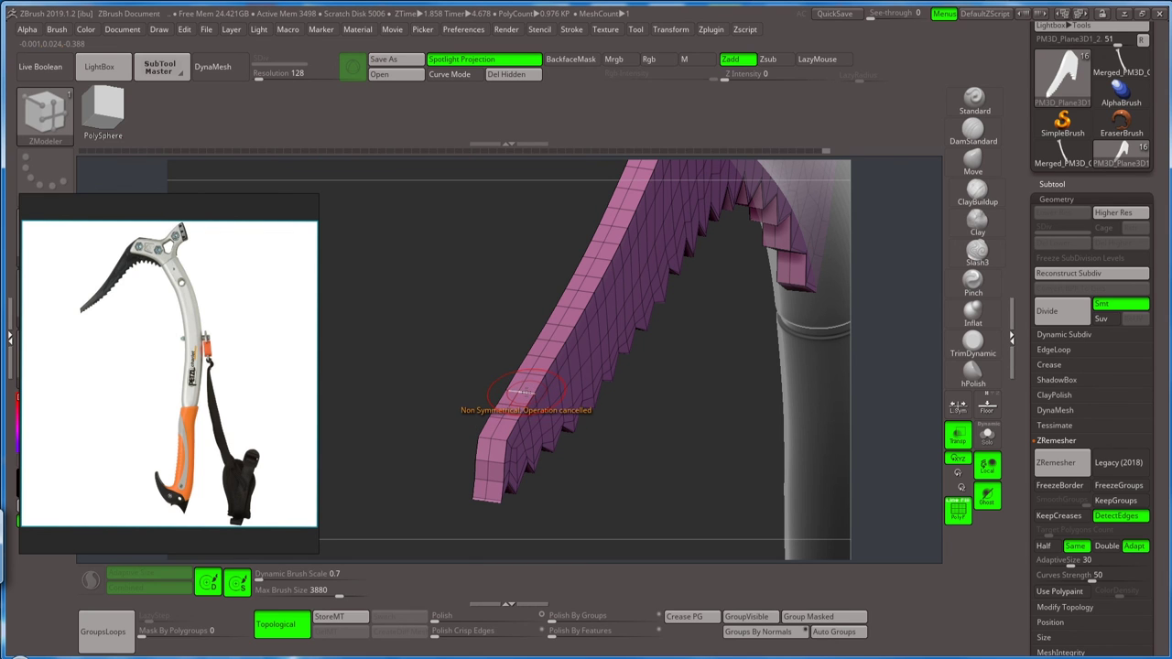
key(space)
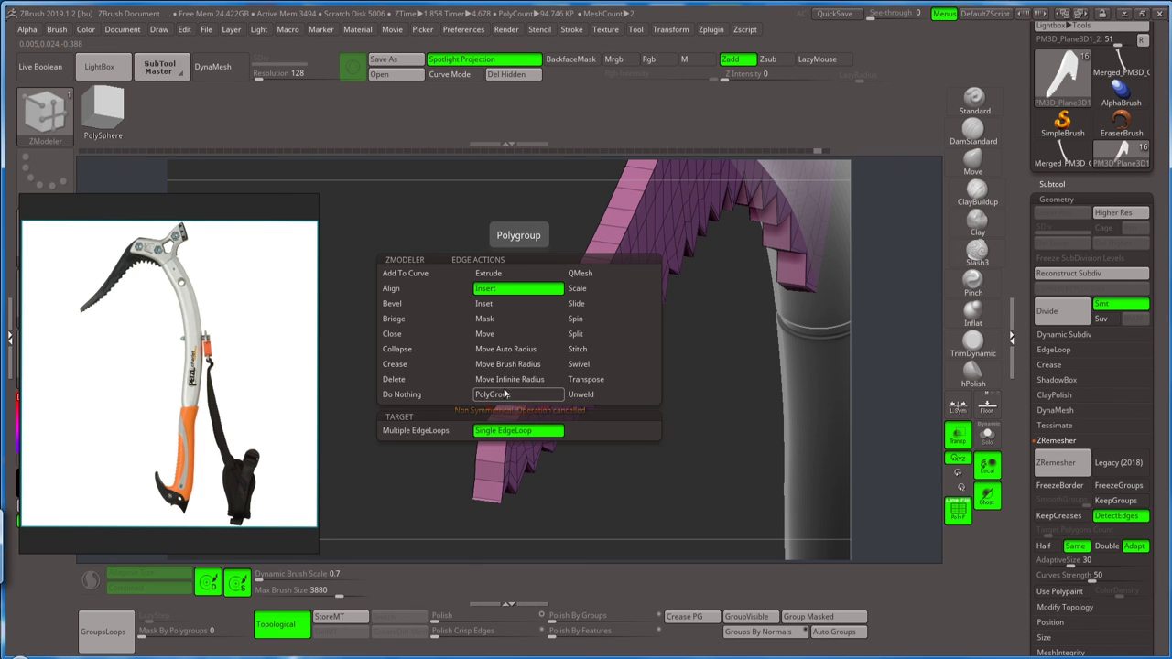
click(416, 430)
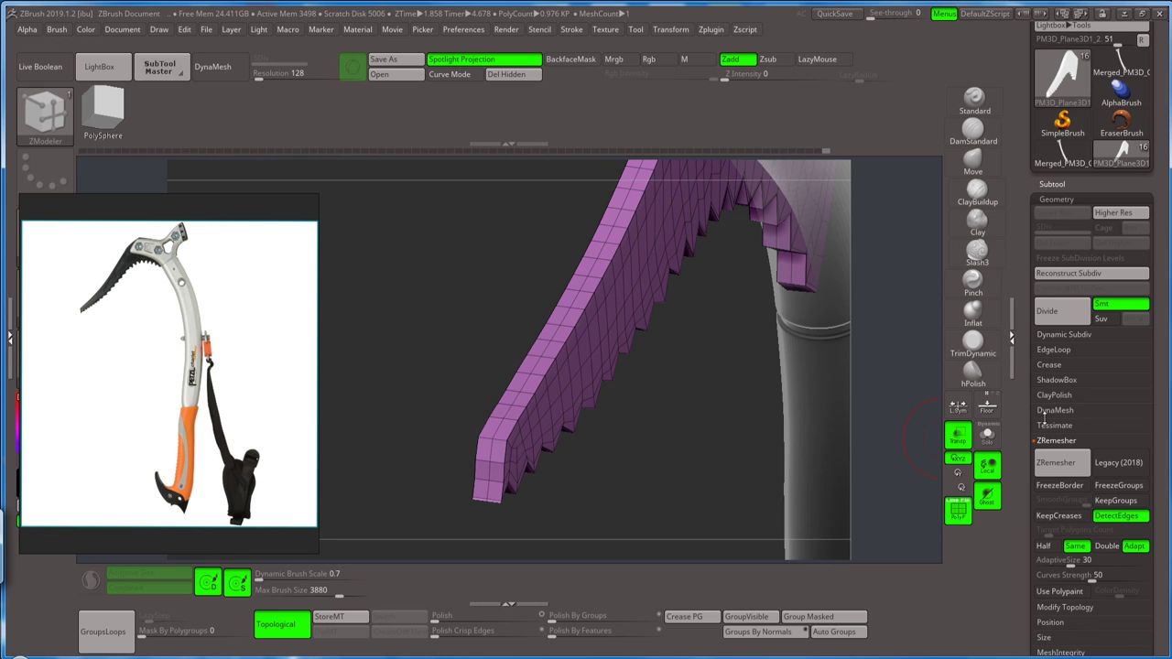
- Mirror And Weld the blade mesh via Geometry > Modify Topology
scroll(1053, 425, down, 5)
scroll(1057, 446, up, 6)
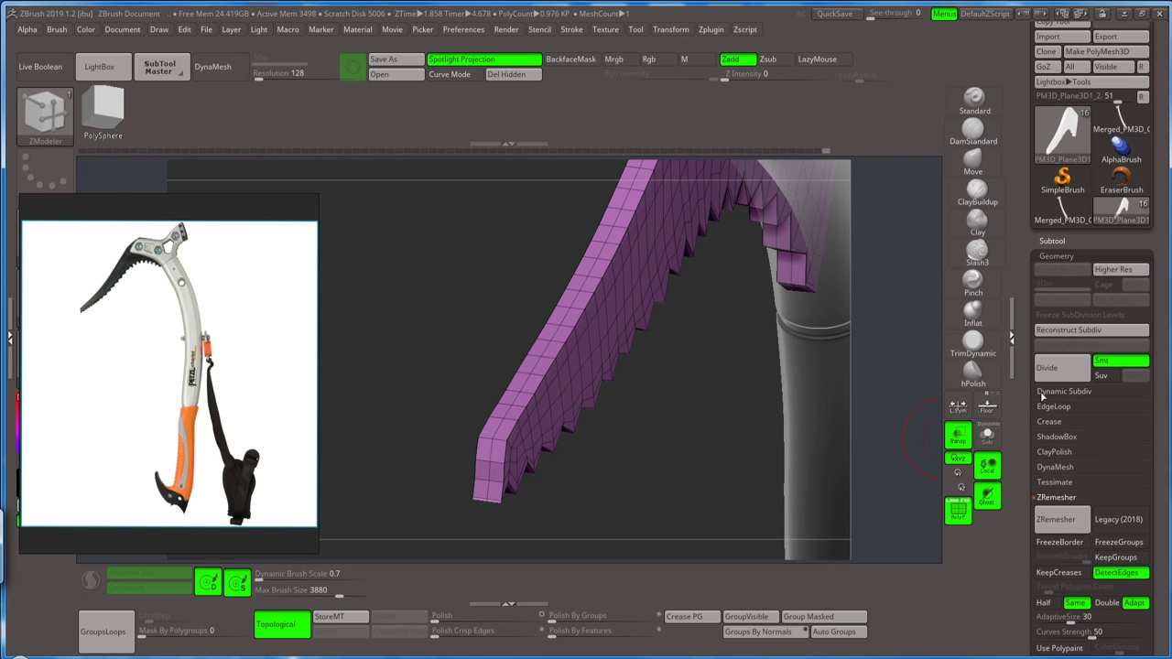
click(1056, 498)
click(1073, 367)
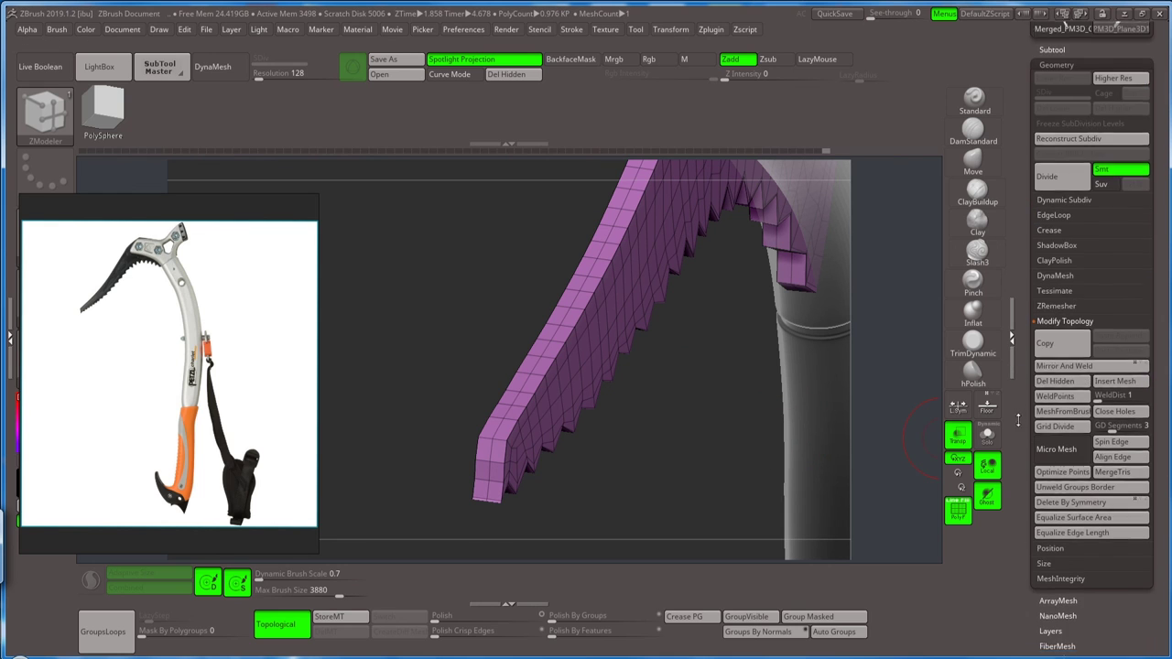
click(1073, 374)
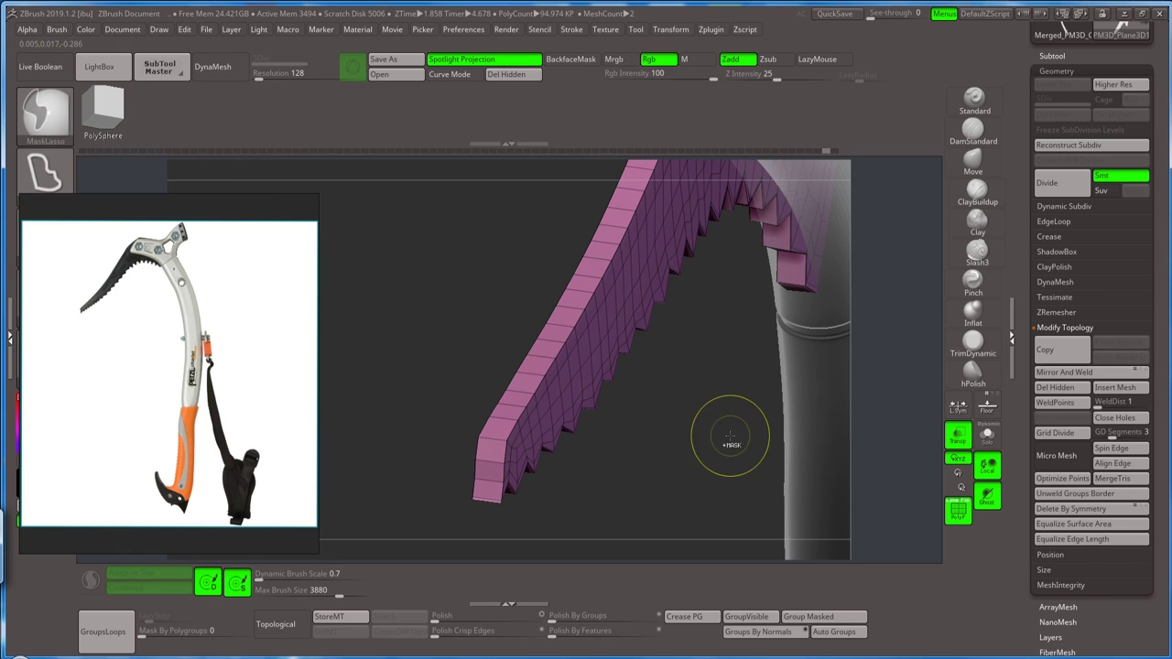
- Insert a single edge loop along the blade with ZModeler, then subdivide it
key(b)
key(z)
key(m)
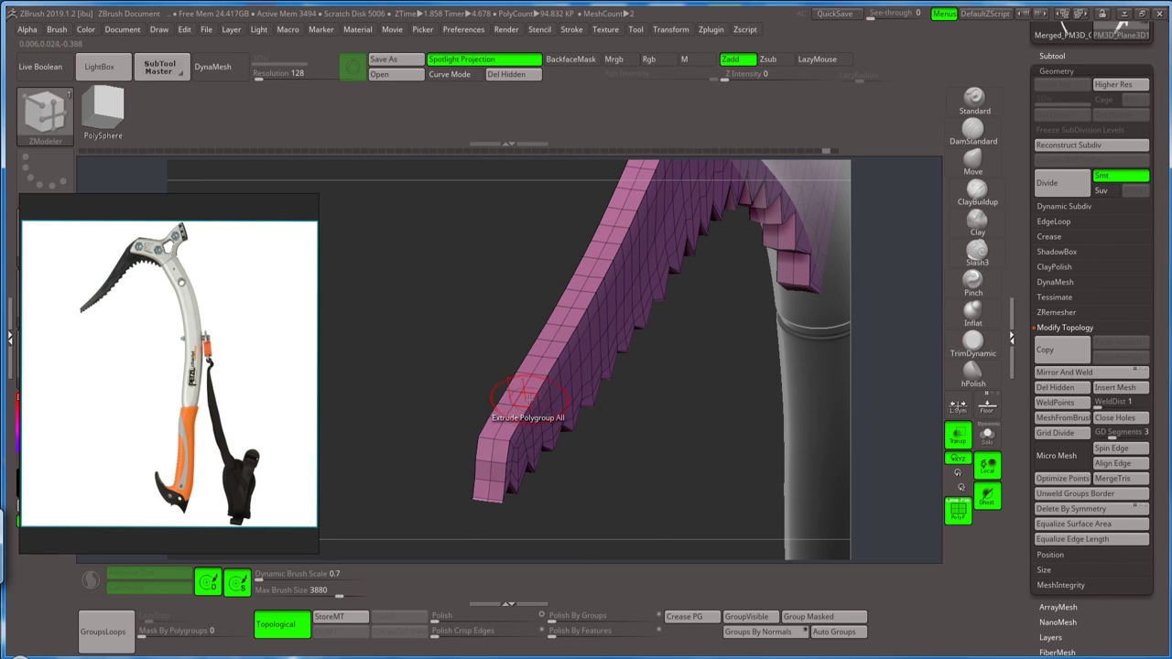
key(space)
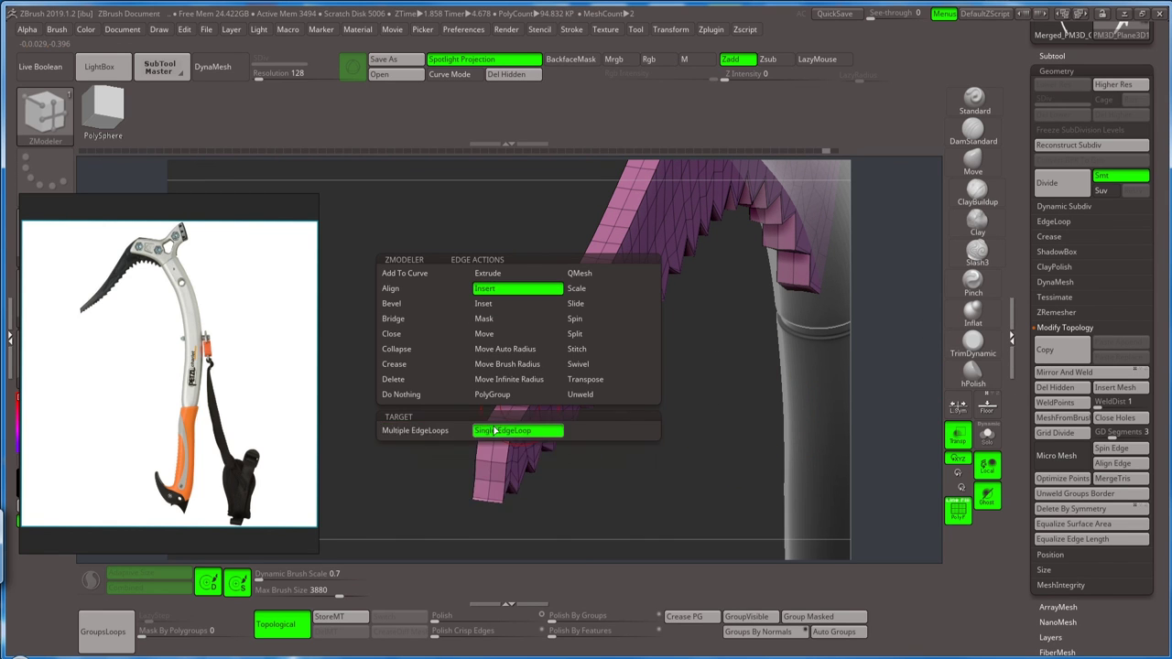
click(494, 426)
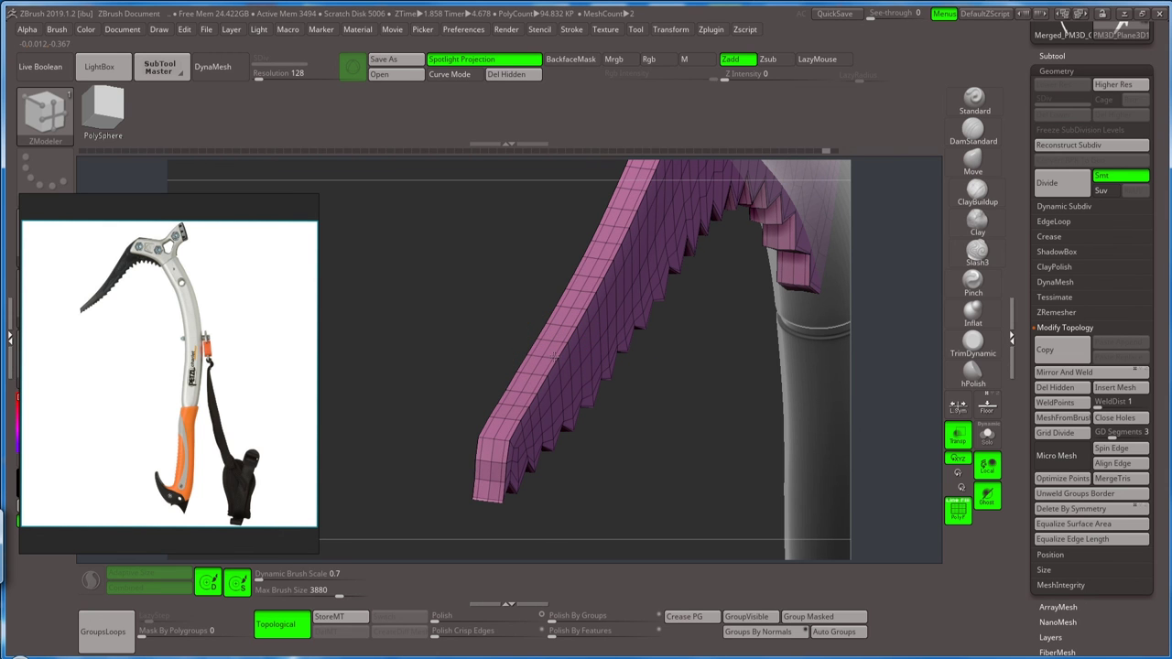
mouse_move(688, 419)
mouse_down()
mouse_move(617, 435)
mouse_move(666, 409)
mouse_move(603, 432)
mouse_up()
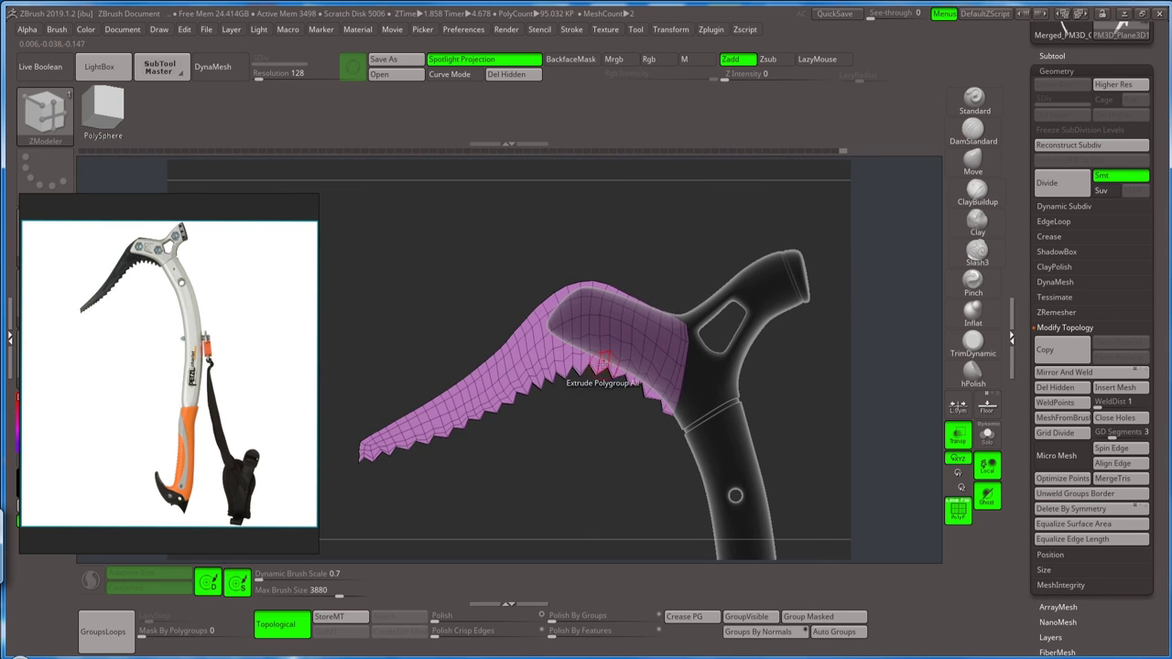
key(shift+f)
key(ctrl)
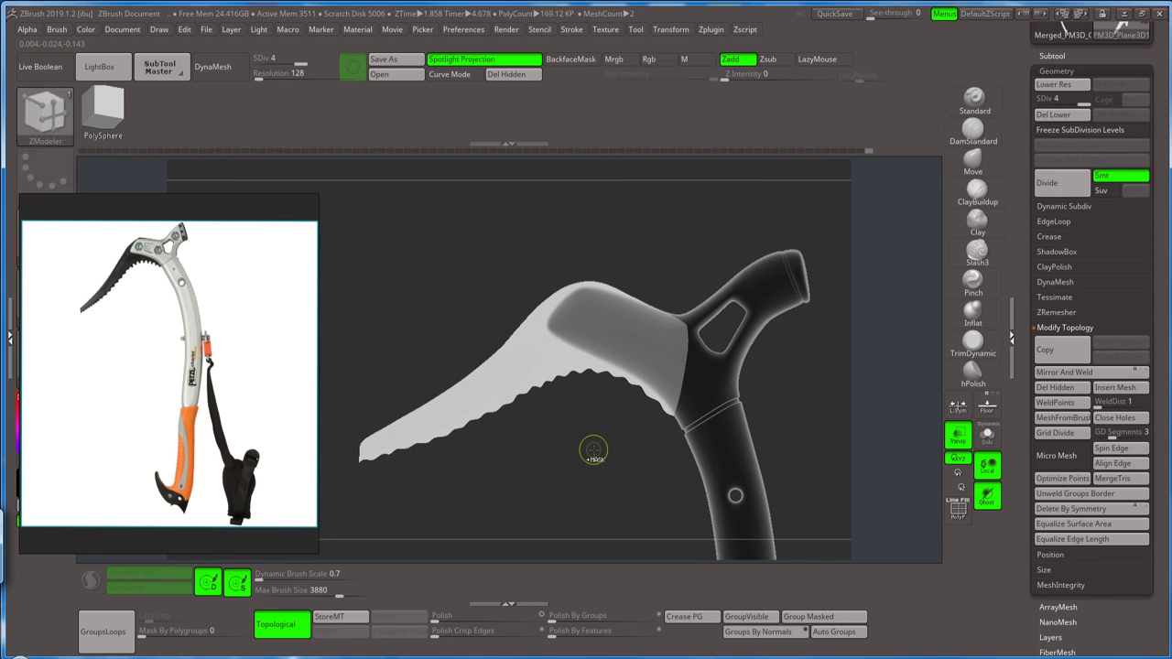
- Grid Divide the blade, subdivide it twice with Ctrl+D, and turn off transparency
key(shift+f)
alt+drag(599, 445, 632, 491)
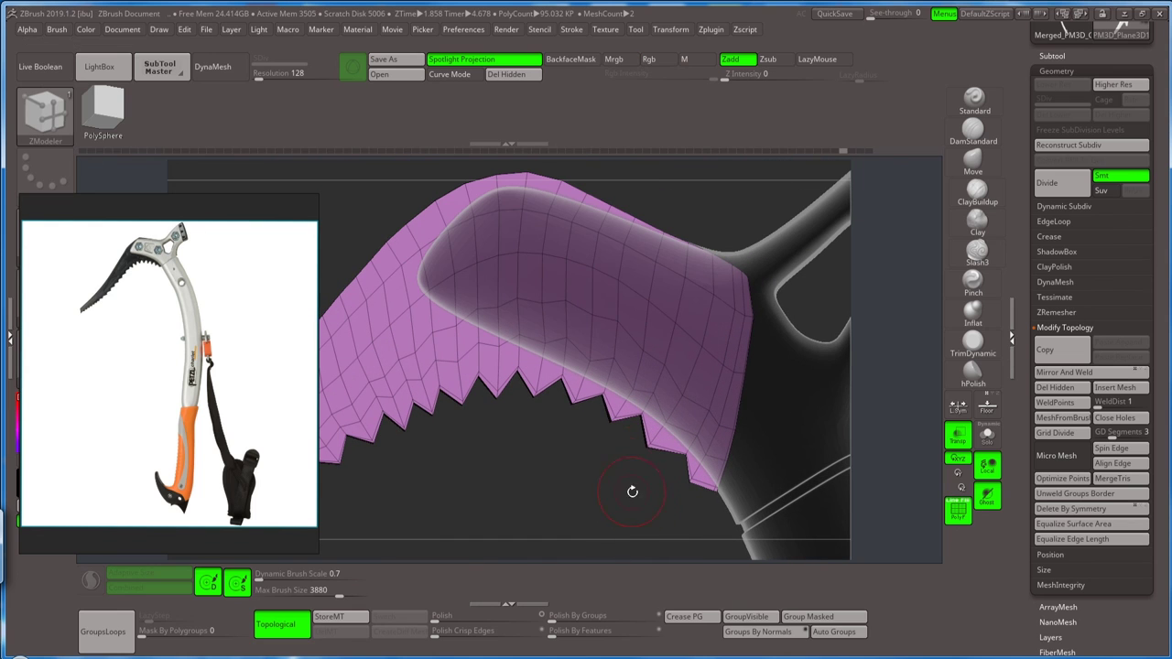
click(1078, 439)
key(ctrl+d)
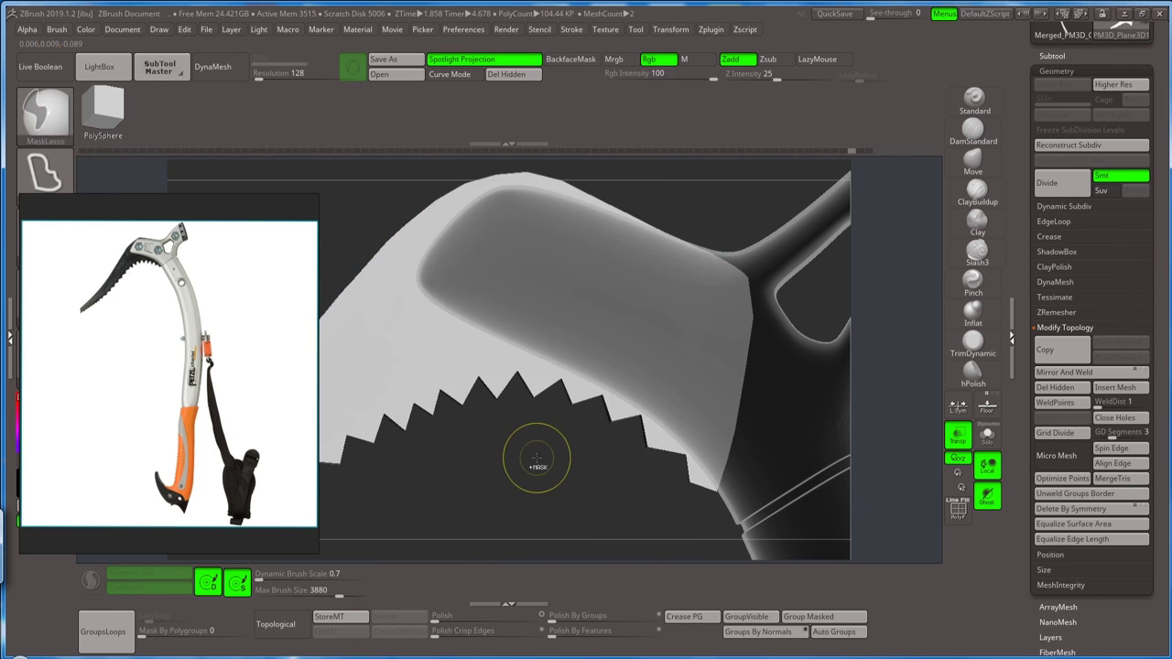
key(ctrl+d)
mouse_move(538, 458)
mouse_down()
mouse_move(507, 353)
mouse_move(565, 390)
mouse_move(602, 437)
mouse_move(596, 335)
mouse_move(596, 391)
mouse_move(594, 357)
mouse_move(594, 383)
mouse_move(706, 357)
mouse_up()
click(956, 435)
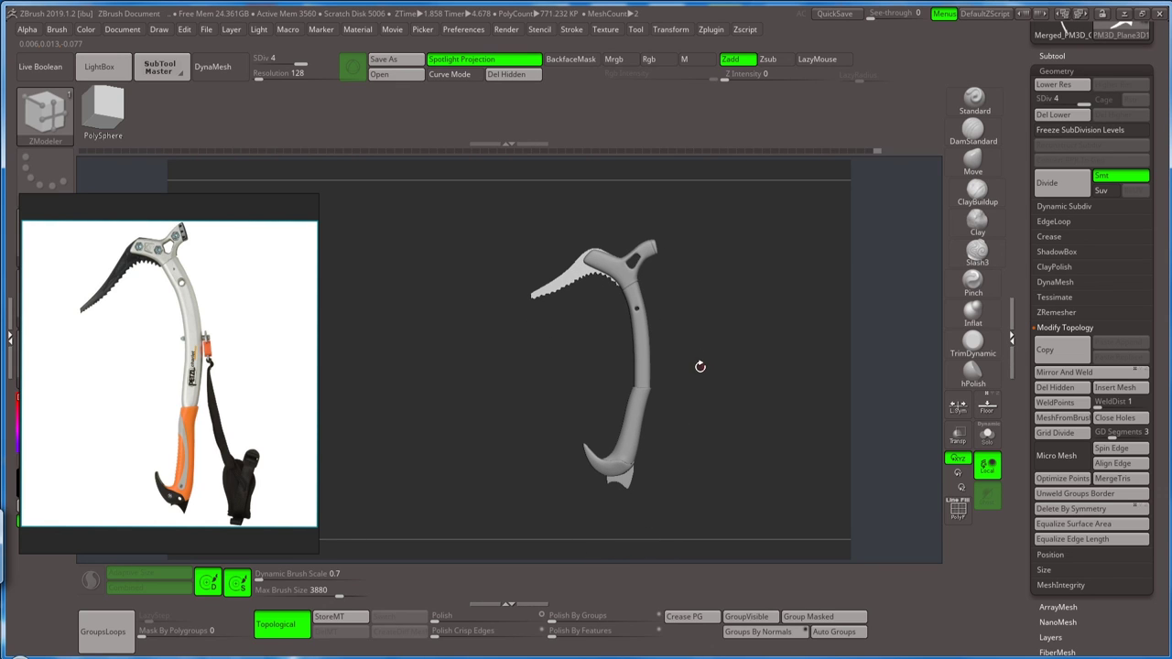
- Make the handle the active subtool and step it down to subdivision level 1
mouse_move(706, 339)
mouse_down()
mouse_move(701, 301)
mouse_move(654, 364)
mouse_move(674, 362)
mouse_move(685, 486)
mouse_move(643, 392)
mouse_move(698, 411)
mouse_up()
click(643, 392)
click(973, 165)
alt+click(650, 363)
key(shift+f)
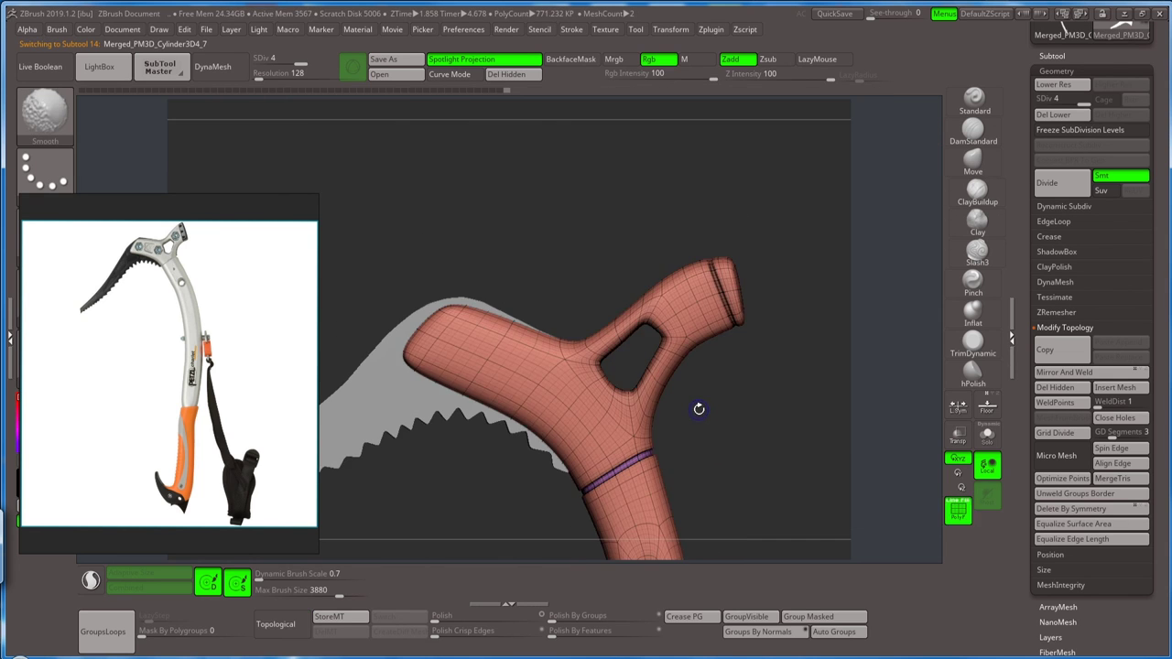
key(shift+f)
key(shift+d)
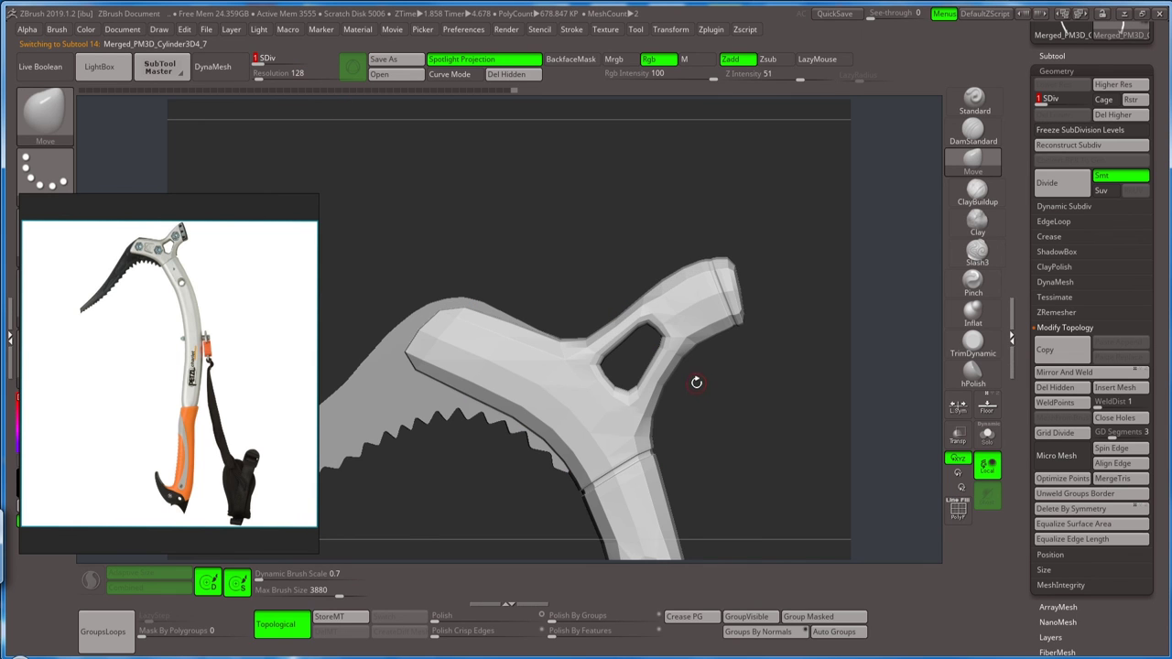
key(shift+f)
mouse_move(698, 385)
alt+mouse_down()
mouse_move(699, 314)
mouse_move(657, 309)
mouse_move(740, 319)
mouse_move(783, 424)
mouse_move(740, 244)
mouse_move(702, 280)
mouse_move(716, 313)
alt+mouse_up()
key(shift+f)
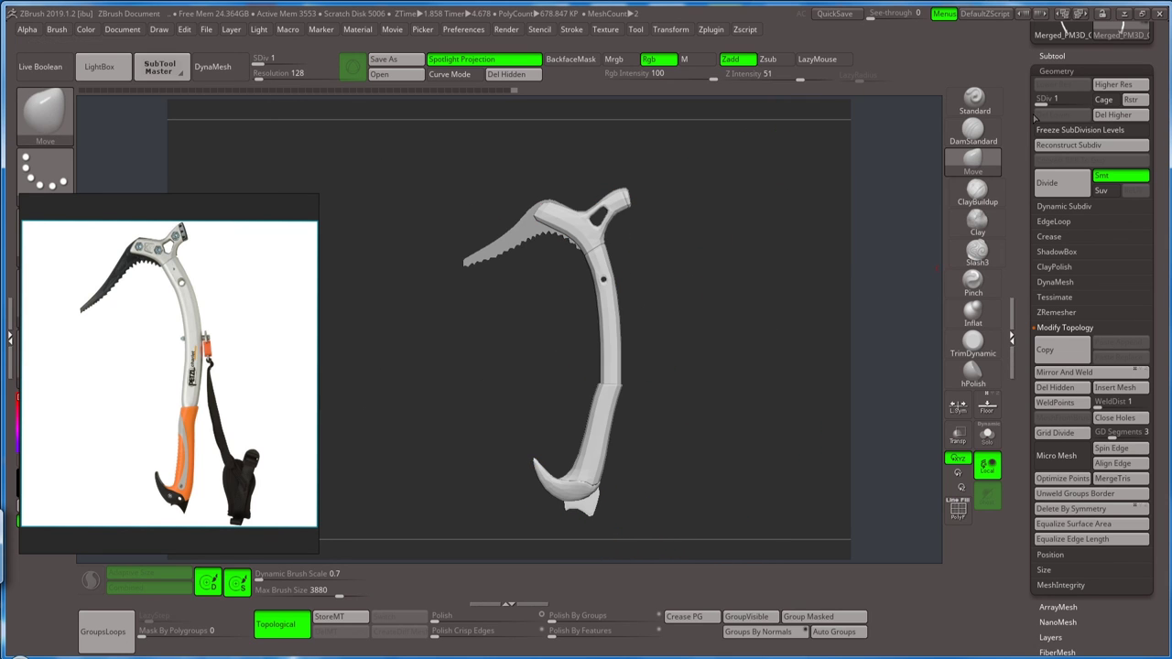
- Save the ice-axe tool over its existing file
scroll(1122, 27, up, 5)
click(1108, 48)
click(746, 600)
click(644, 342)
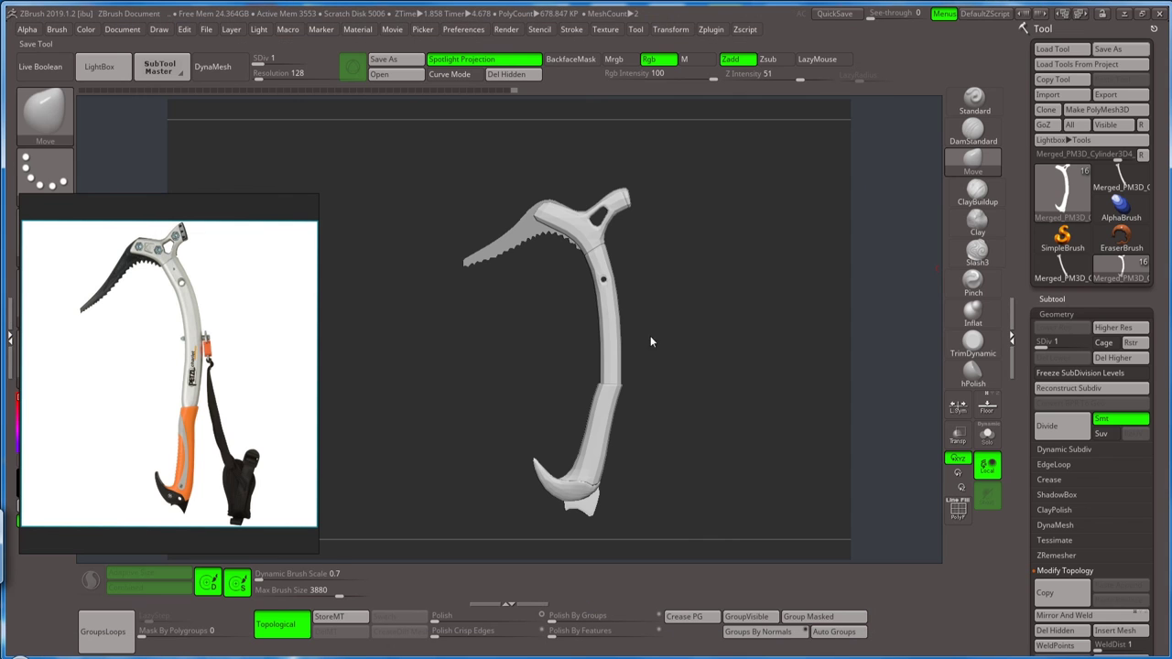